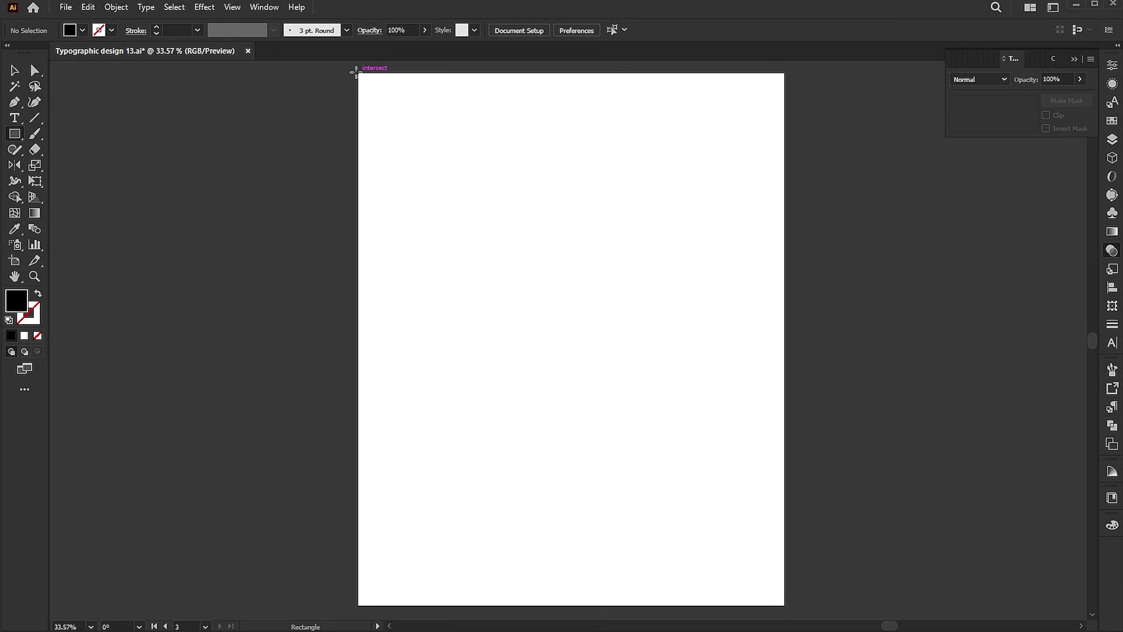
- Drag a black rectangle from the artboard's top-left corner toward its bottom-right corner
{"action": "left_click_drag", "start_coordinate": [357, 71], "coordinate": [784, 604]}
- Lock the black background rectangle with Object > Lock > Selection
{"action": "key", "text": "v"}
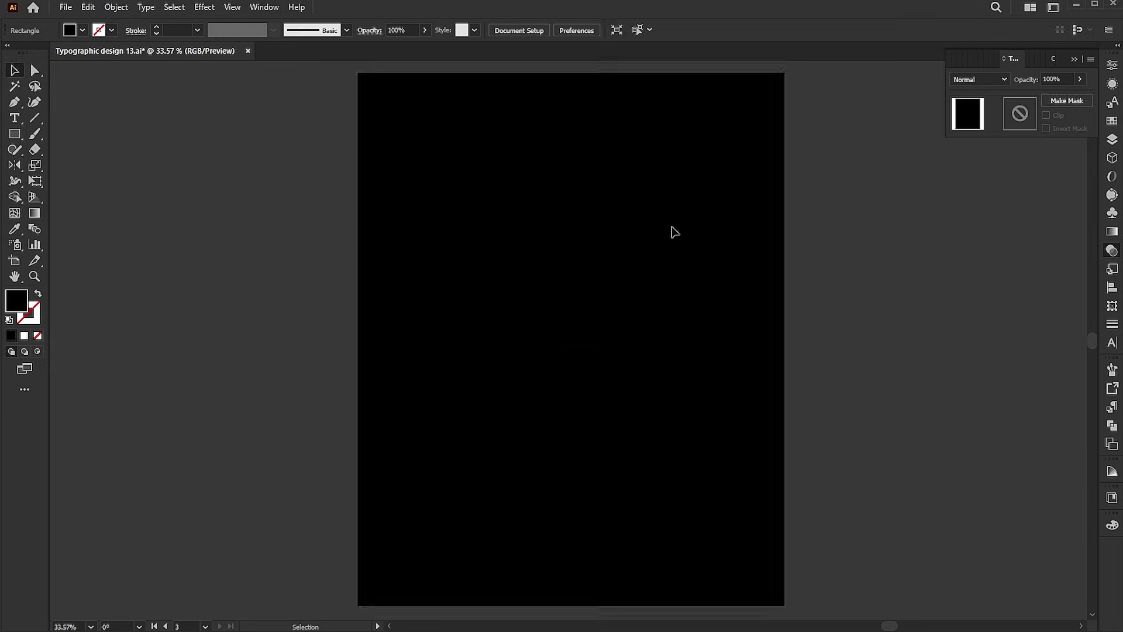
{"action": "left_click", "coordinate": [116, 7]}
{"action": "mouse_move", "coordinate": [131, 114]}
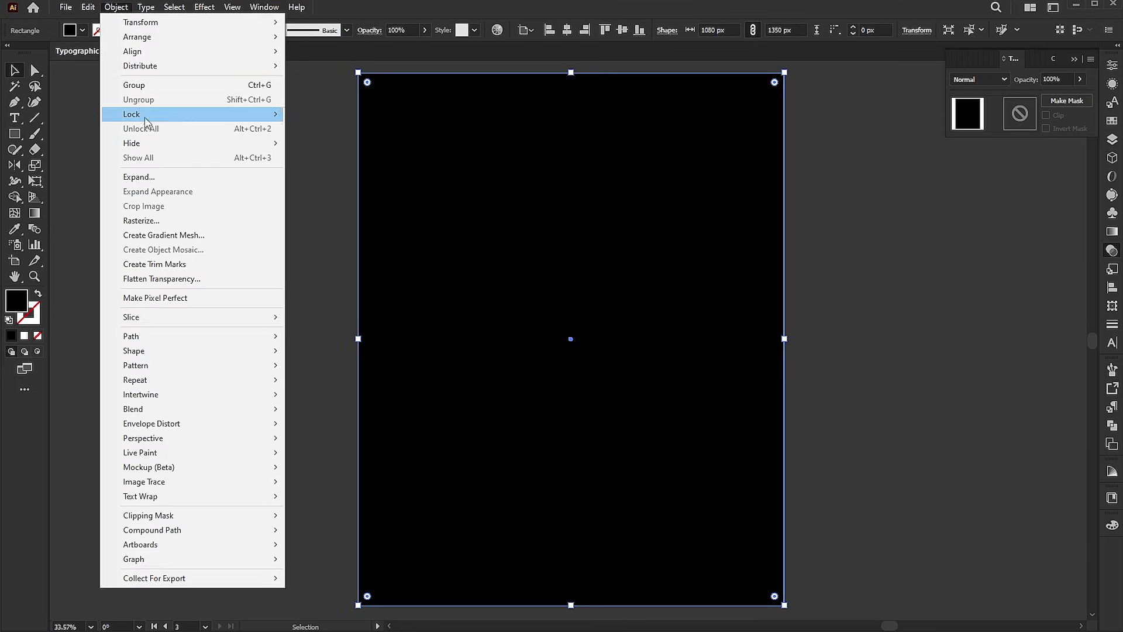
{"action": "left_click", "coordinate": [320, 114]}
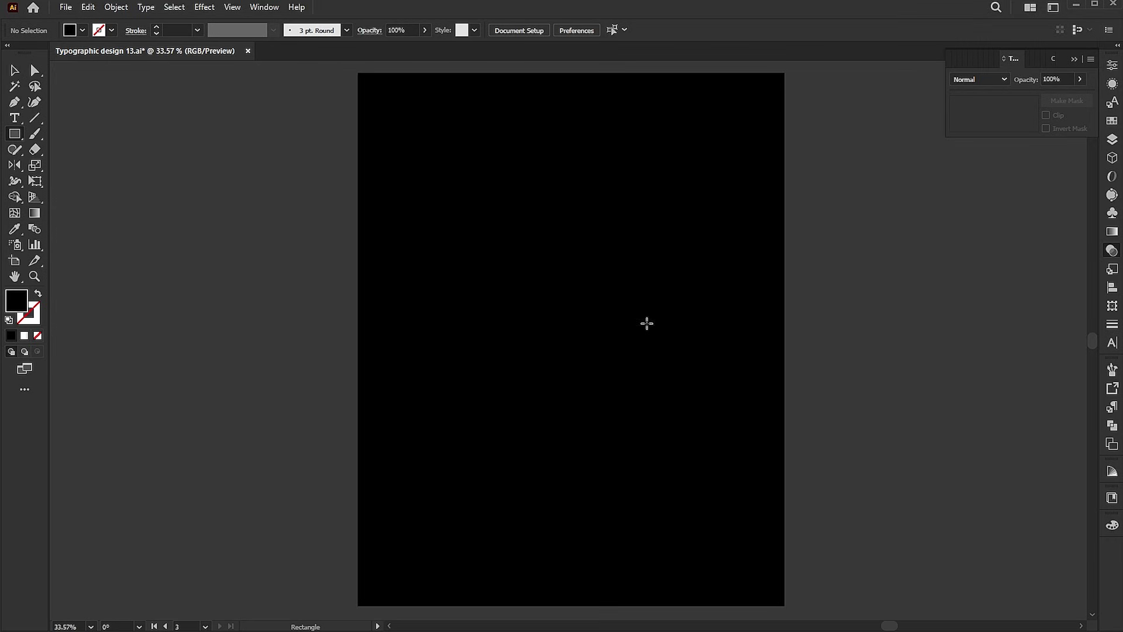
- Draw a square, centre it on the artboard both ways, and fill it white
{"action": "left_click_drag", "start_coordinate": [534, 269], "coordinate": [650, 390]}
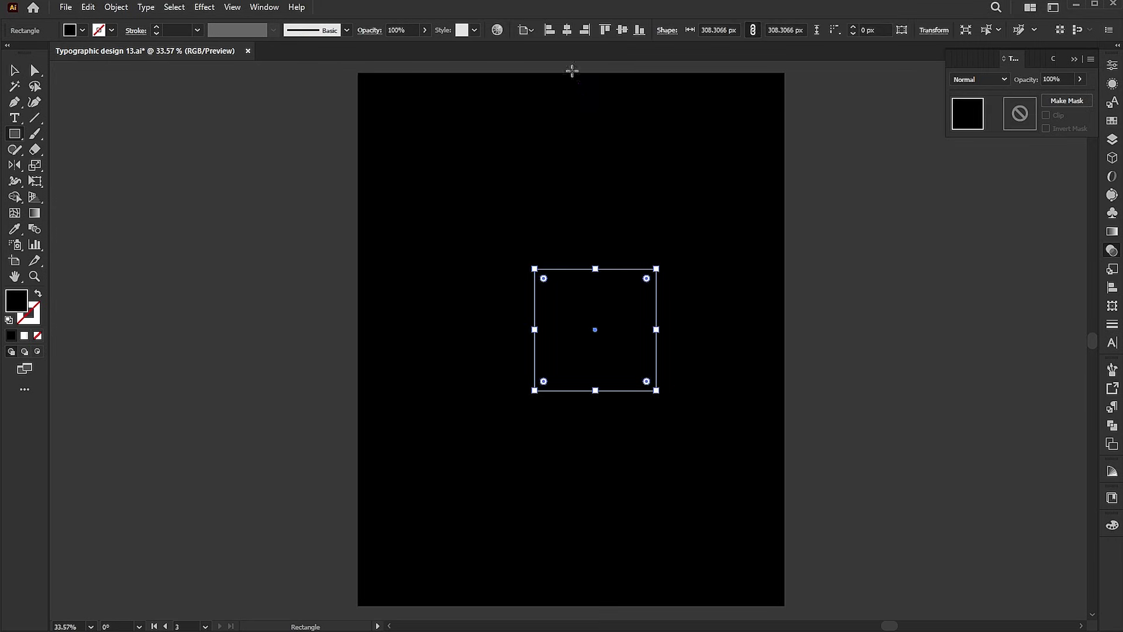
{"action": "left_click", "coordinate": [567, 31]}
{"action": "left_click", "coordinate": [622, 30]}
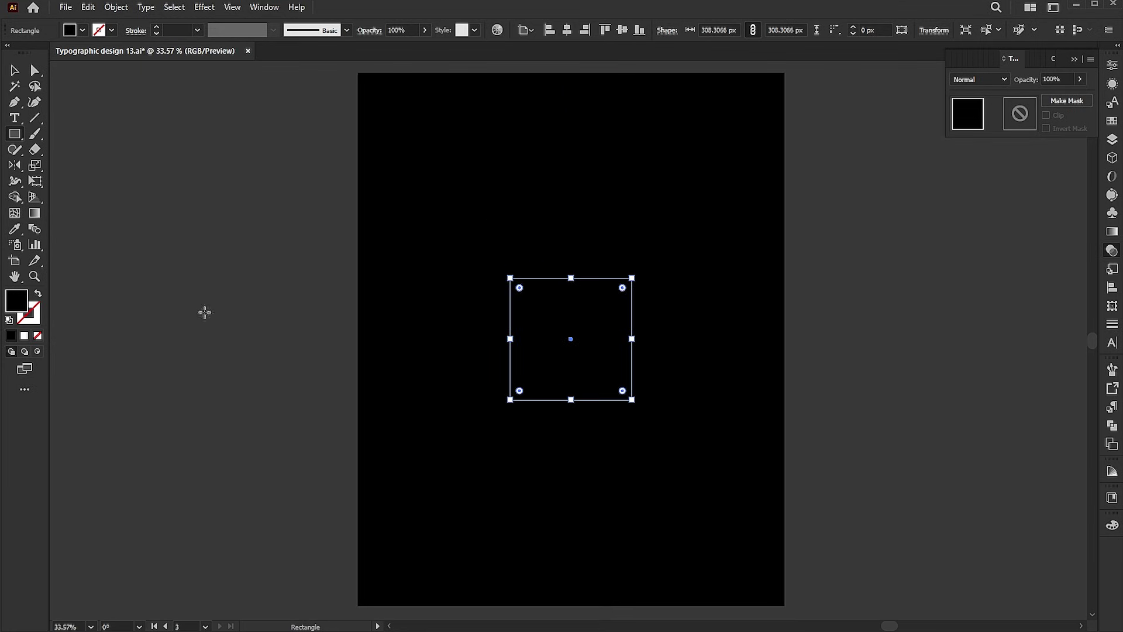
{"action": "double_click", "coordinate": [20, 302]}
{"action": "left_click_drag", "start_coordinate": [778, 228], "coordinate": [772, 157]}
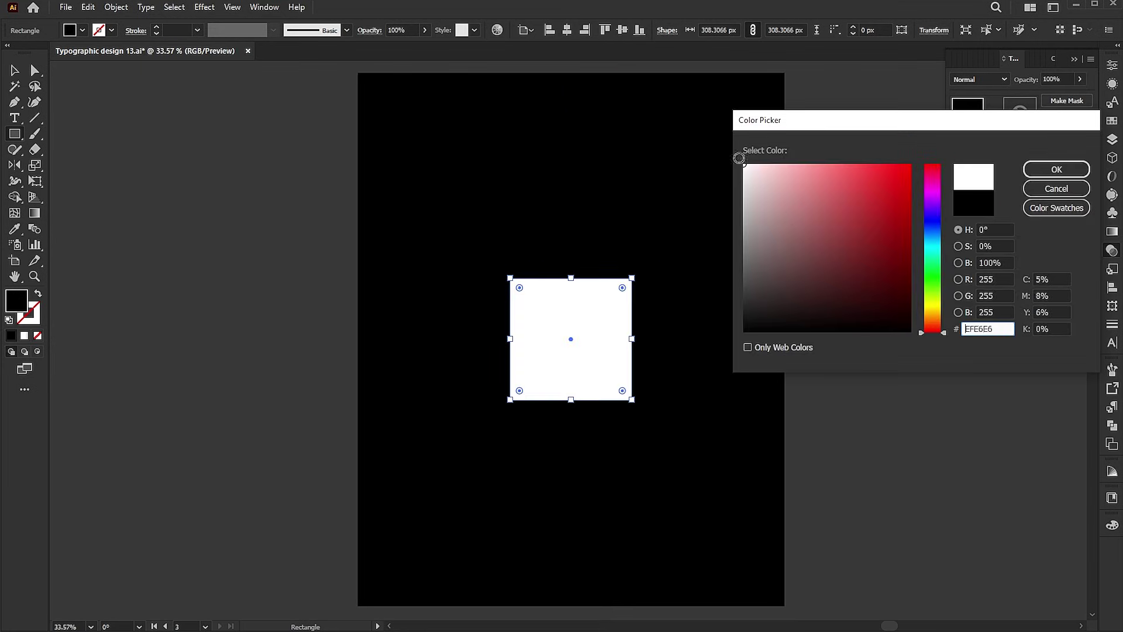
{"action": "left_click", "coordinate": [1056, 169]}
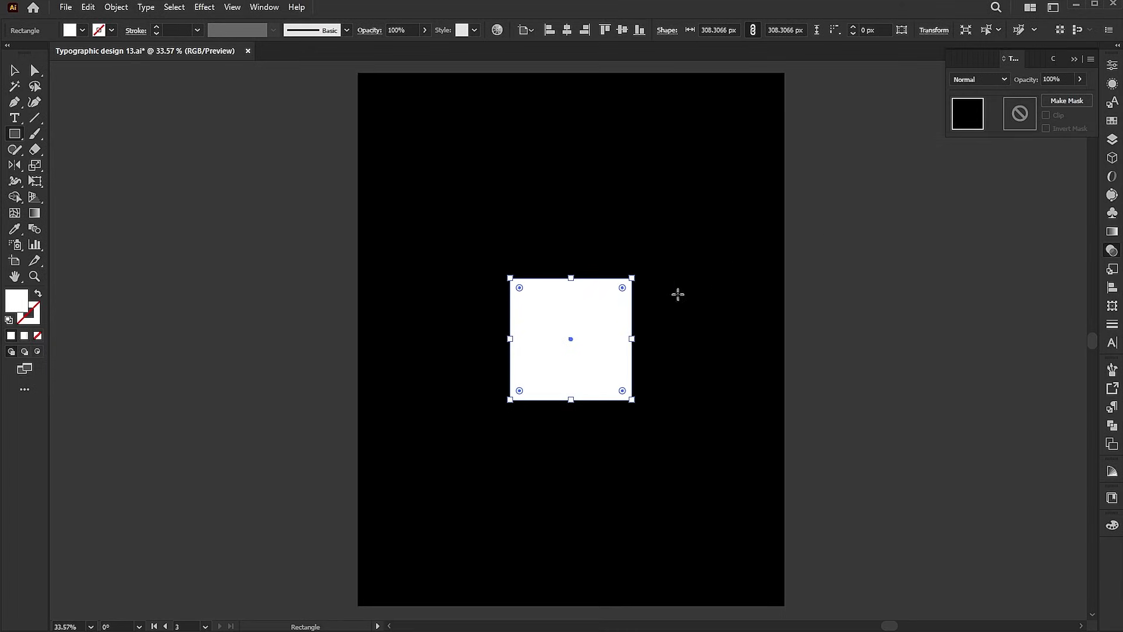
- Round the white square's corners slightly with a live corner handle
{"action": "left_click_drag", "start_coordinate": [623, 292], "coordinate": [629, 287]}
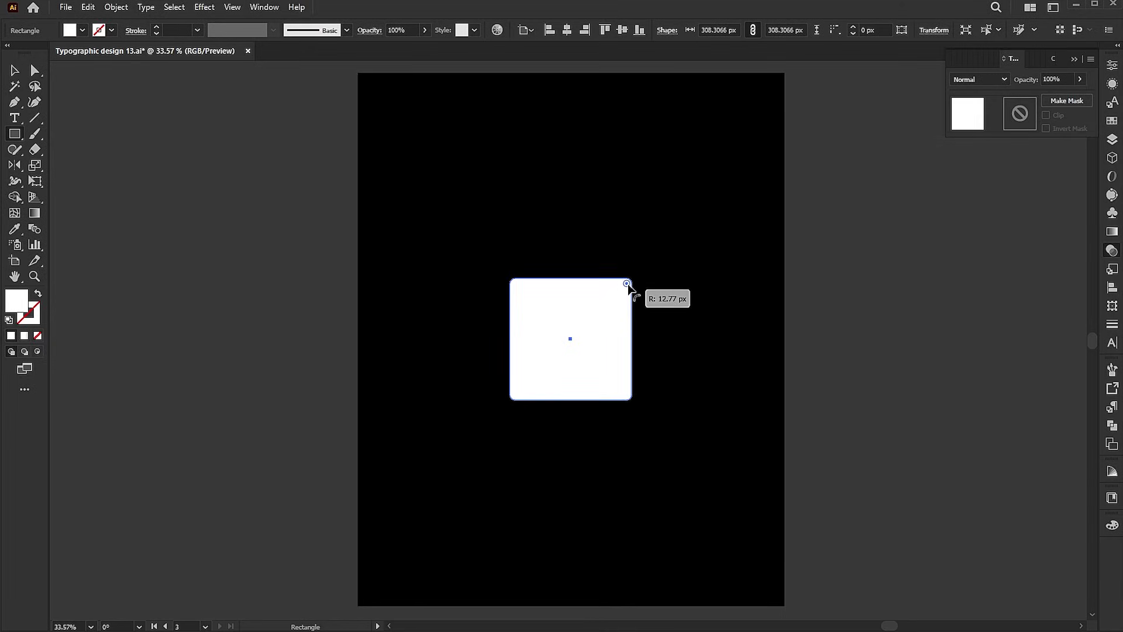
{"action": "left_click_drag", "start_coordinate": [630, 282], "coordinate": [632, 280]}
{"action": "key", "text": "v"}
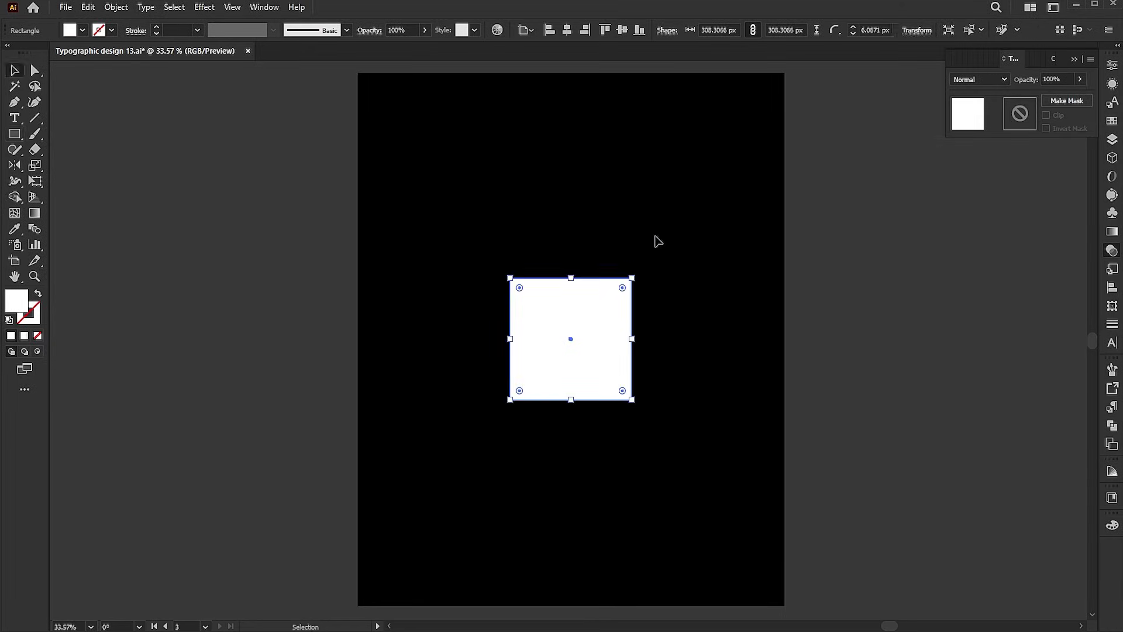
{"action": "left_click", "coordinate": [655, 241]}
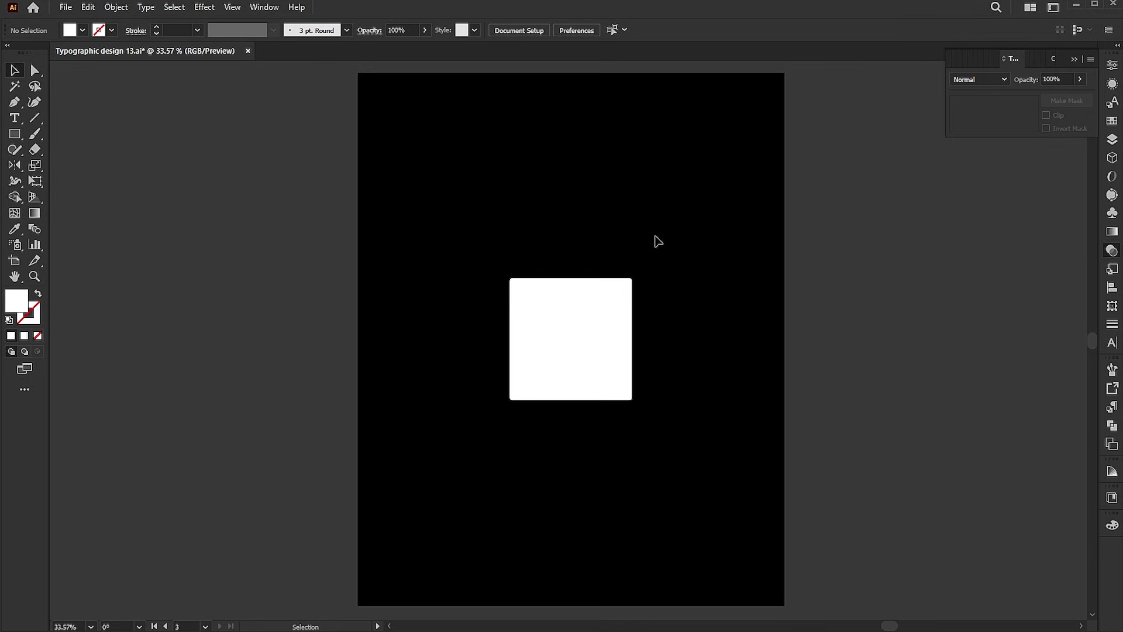
{"action": "left_click", "coordinate": [597, 310]}
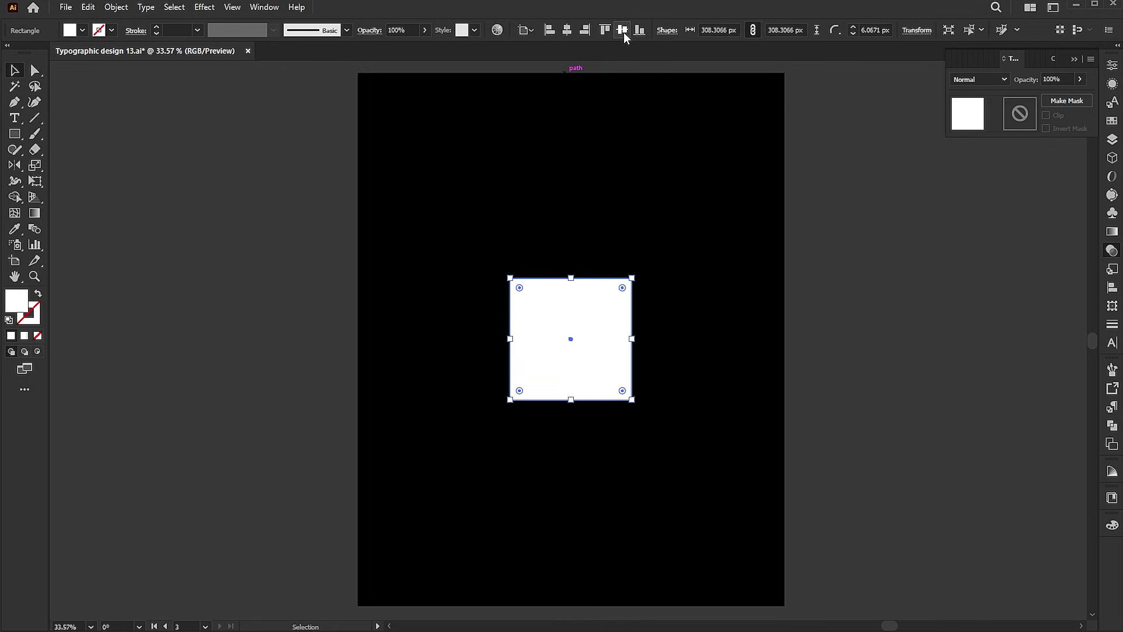
{"action": "left_click", "coordinate": [660, 299]}
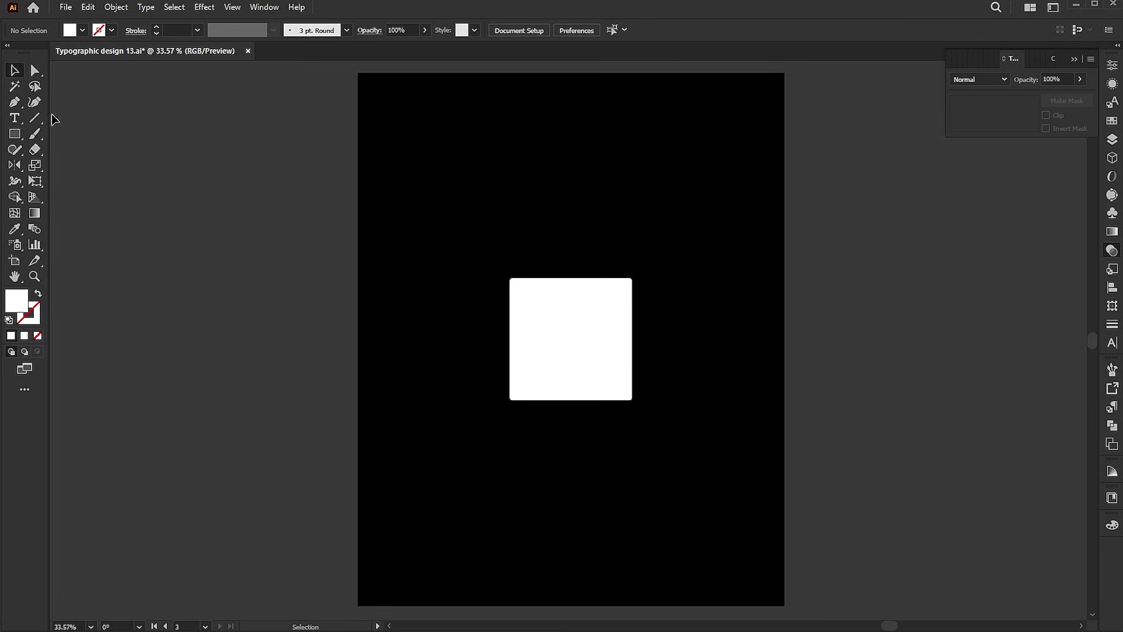
- Type the word 'modern' above the square and fill it white
{"action": "left_click", "coordinate": [23, 121]}
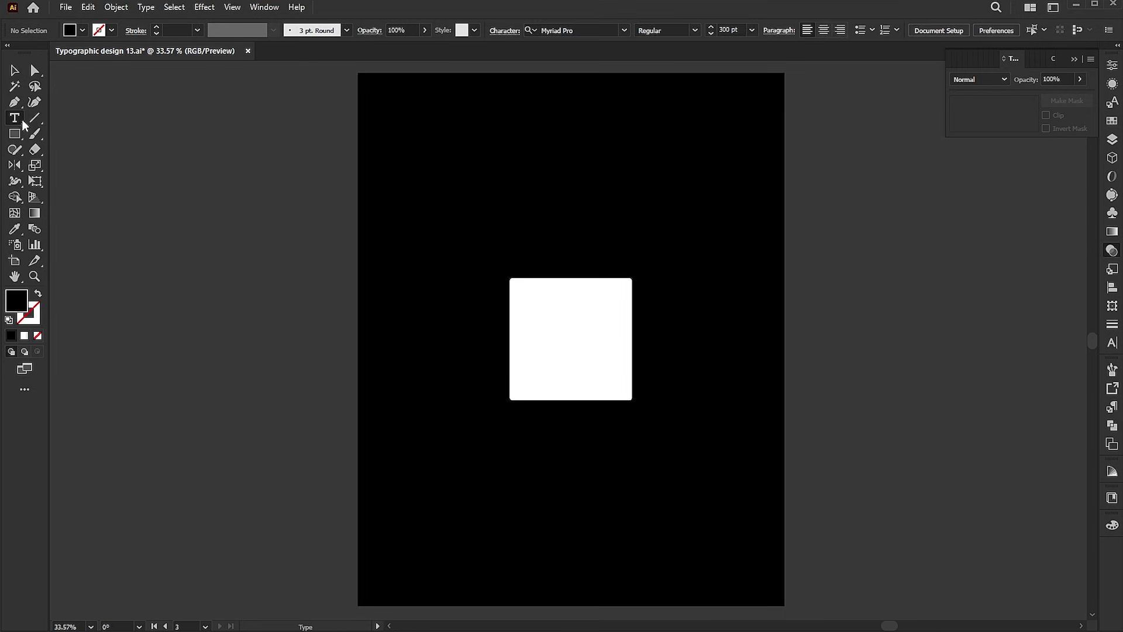
{"action": "left_click", "coordinate": [442, 178]}
{"action": "type", "text": "m"}
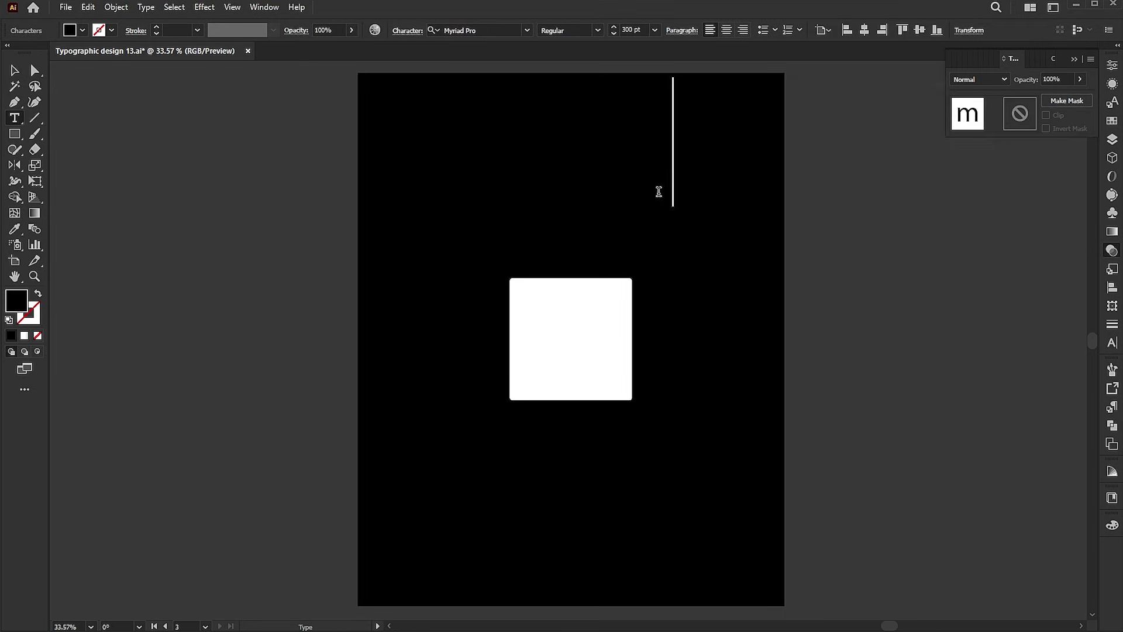
{"action": "type", "text": "rn"}
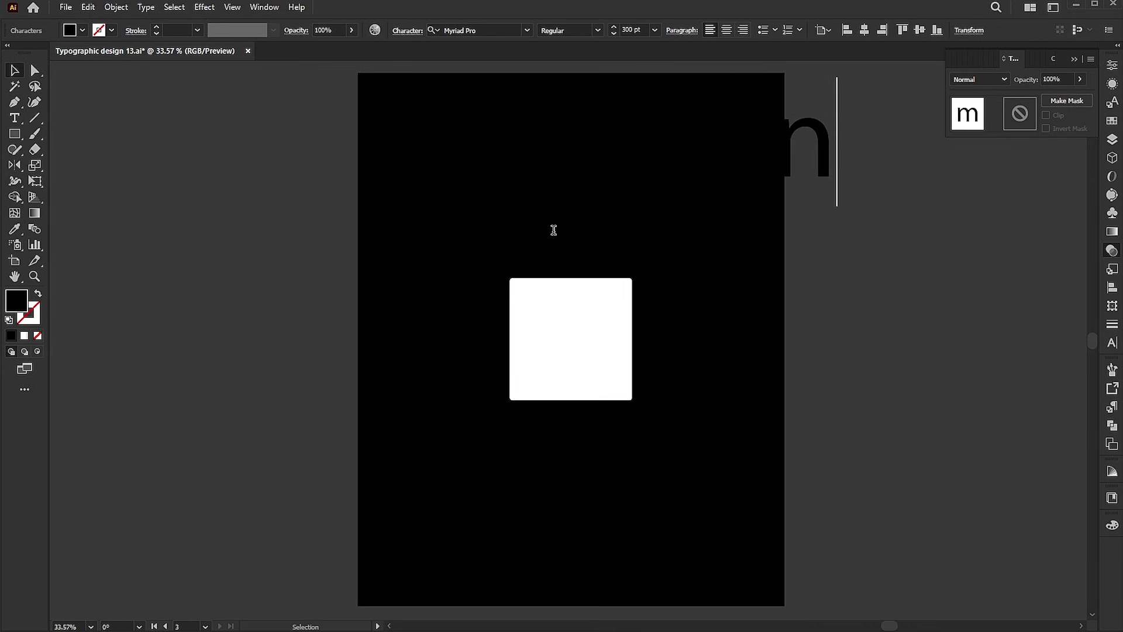
{"action": "key", "text": "Escape"}
{"action": "double_click", "coordinate": [26, 309]}
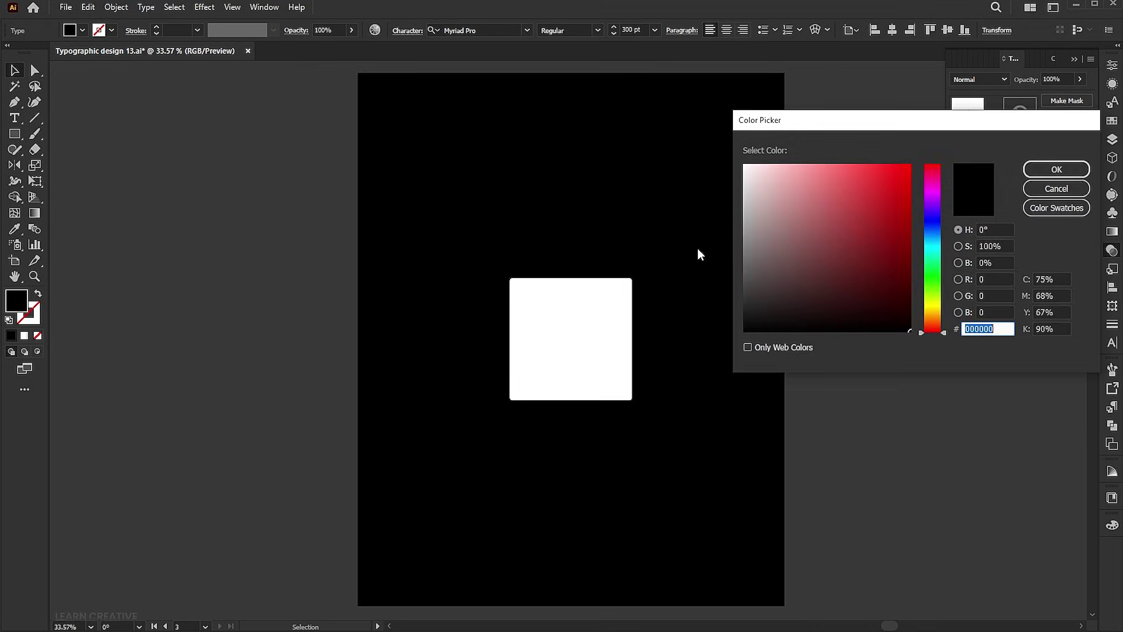
{"action": "left_click_drag", "start_coordinate": [766, 205], "coordinate": [744, 165]}
{"action": "left_click", "coordinate": [1056, 169]}
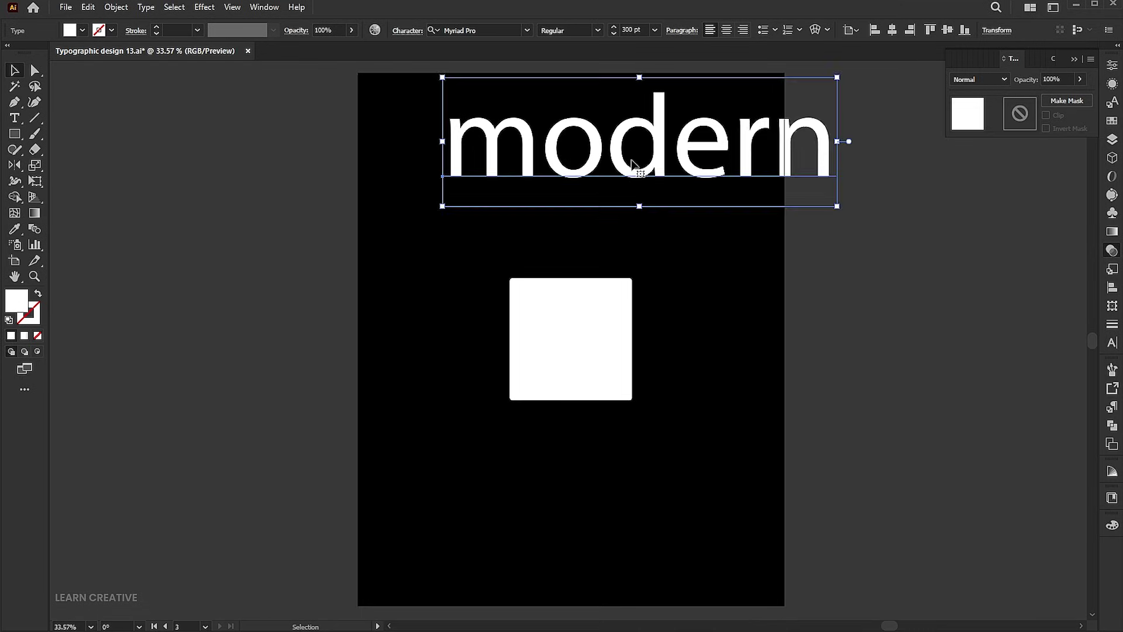
- Change the word to uppercase MODERN and scale it to fit above the square
{"action": "left_click_drag", "start_coordinate": [629, 164], "coordinate": [526, 188]}
{"action": "left_click", "coordinate": [146, 7]}
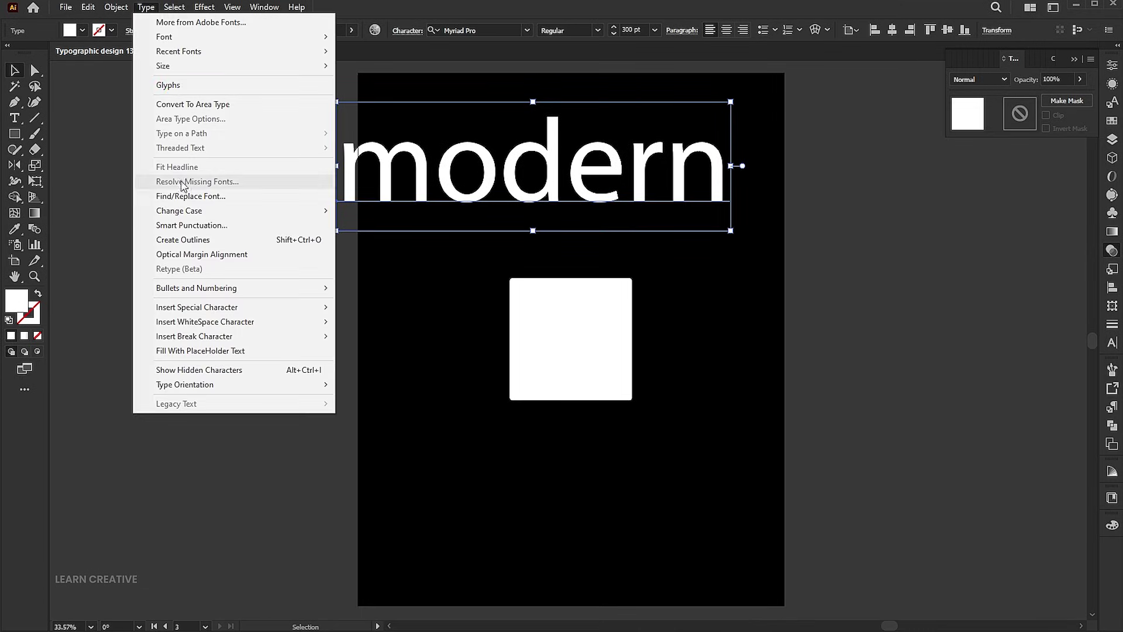
{"action": "left_click", "coordinate": [379, 211]}
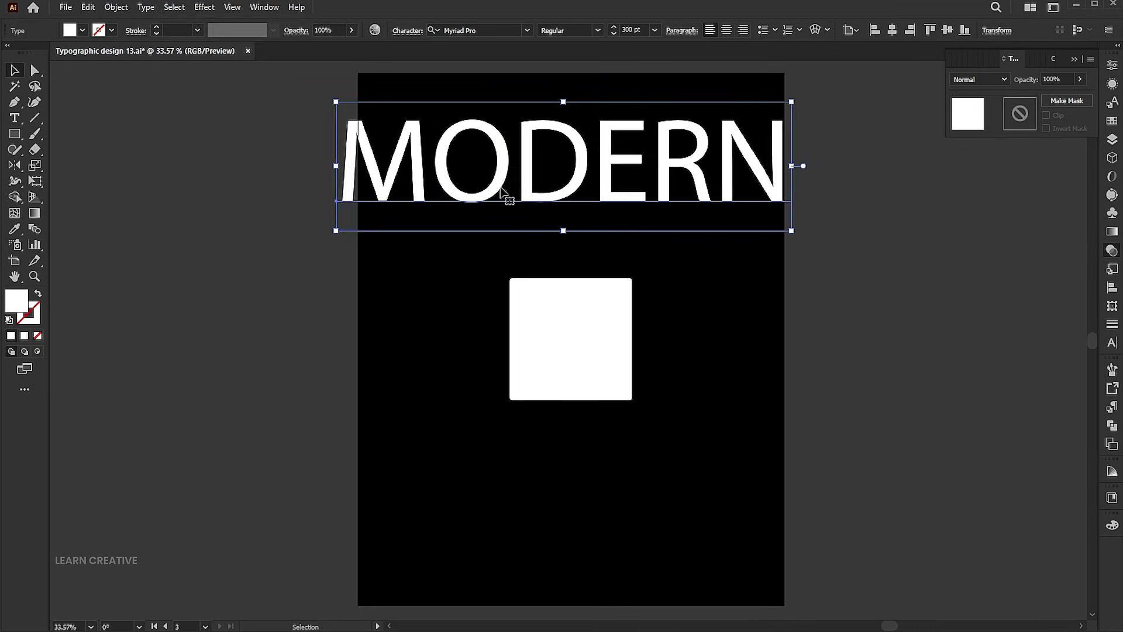
{"action": "left_click_drag", "start_coordinate": [791, 103], "coordinate": [661, 141]}
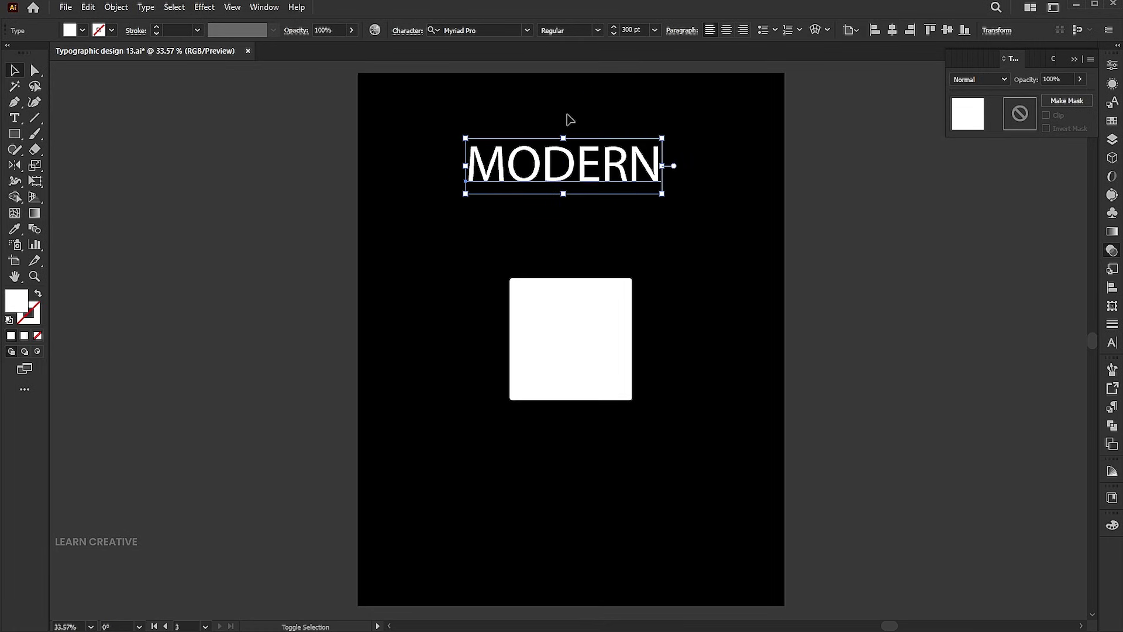
- Set MODERN in Nexa Rust Sans Black 02 and nudge it slightly lower
{"action": "left_click", "coordinate": [527, 30]}
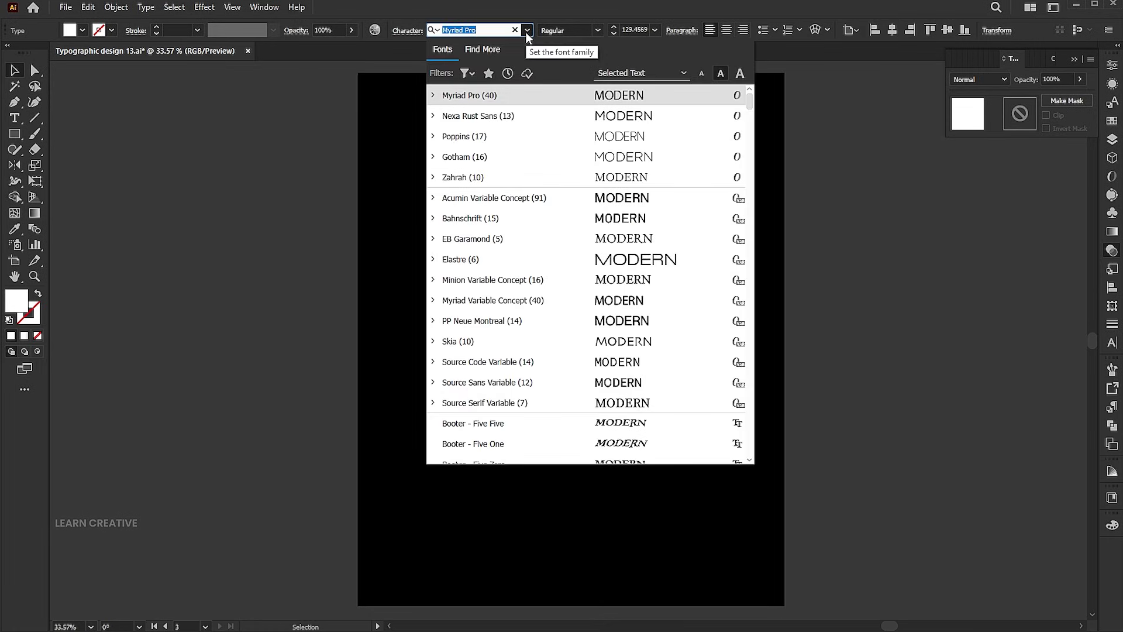
{"action": "key", "text": "Escape"}
{"action": "key", "text": "Down"}
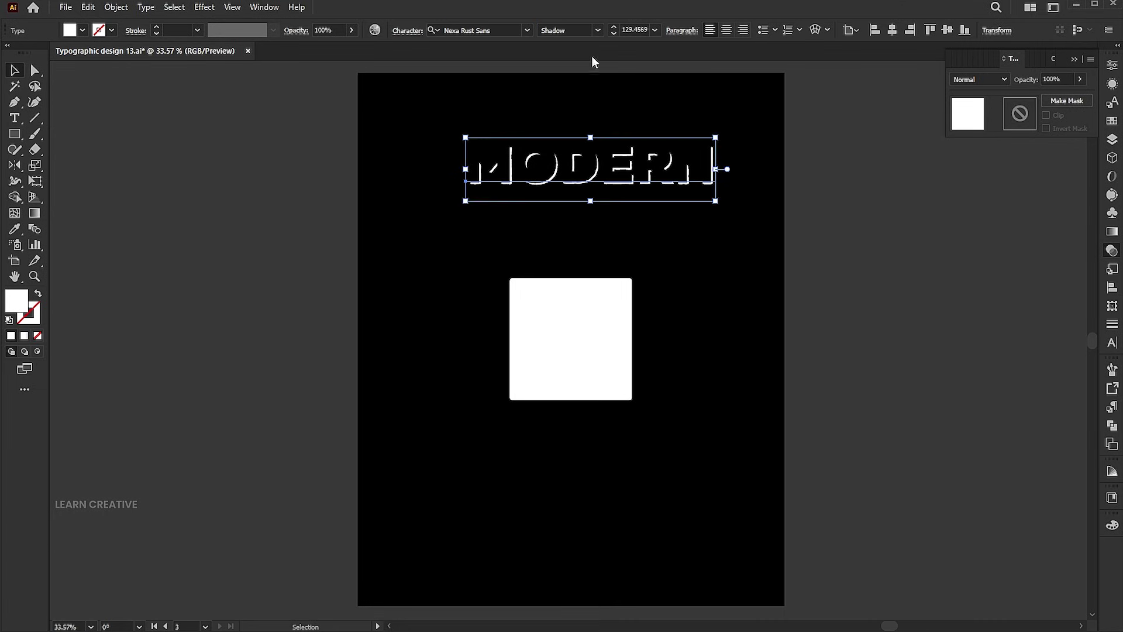
{"action": "left_click", "coordinate": [598, 30]}
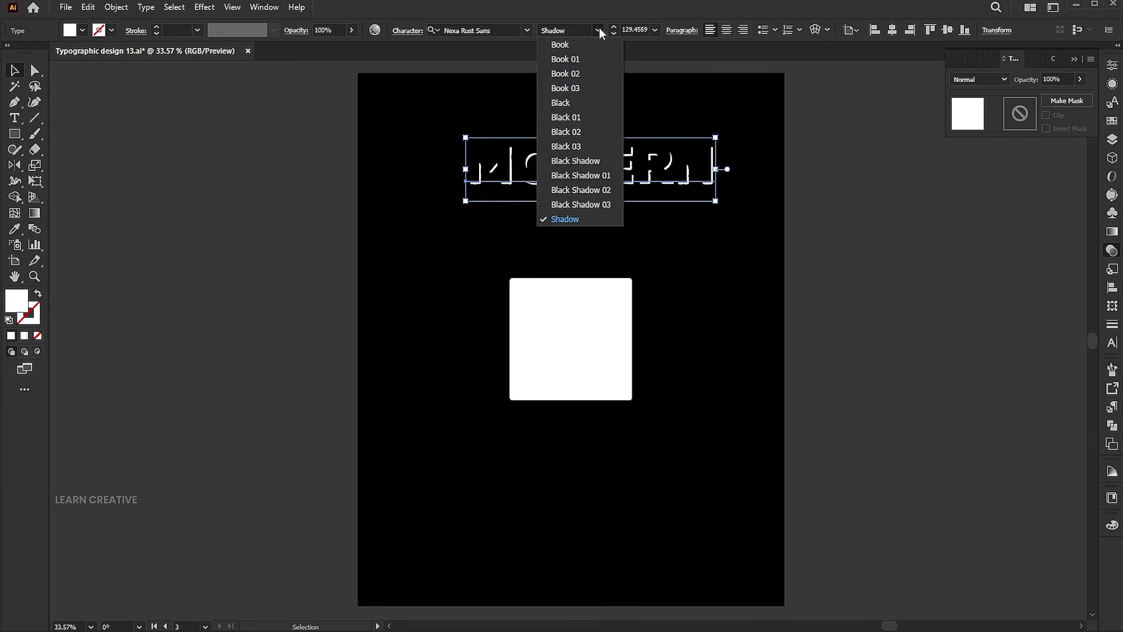
{"action": "left_click", "coordinate": [574, 133]}
{"action": "left_click_drag", "start_coordinate": [696, 173], "coordinate": [694, 202]}
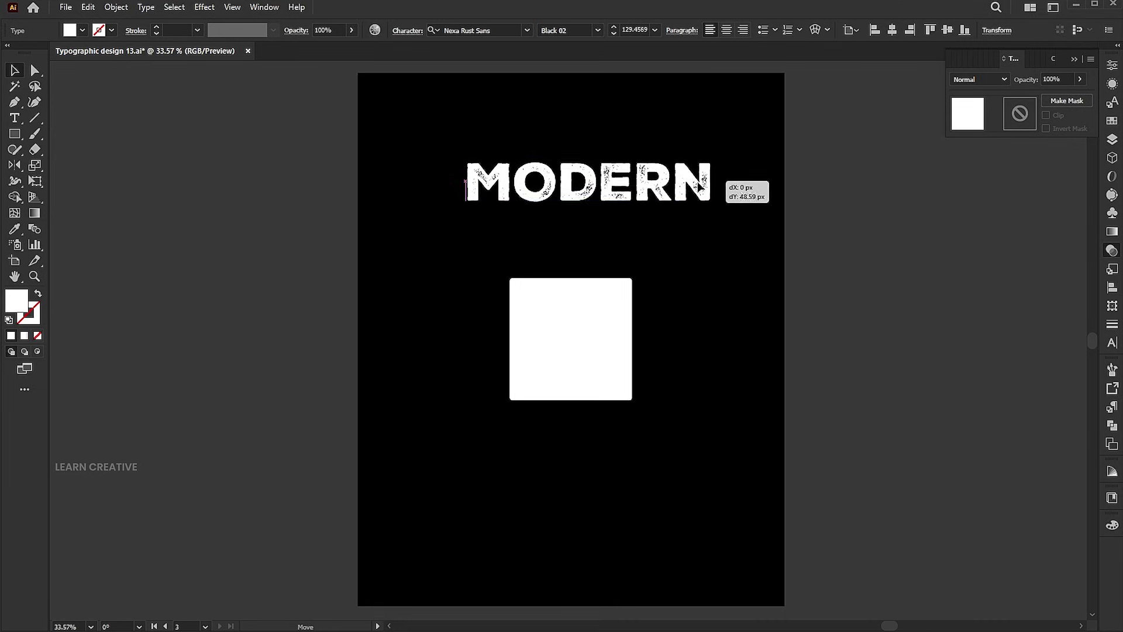
{"action": "right_click", "coordinate": [683, 183]}
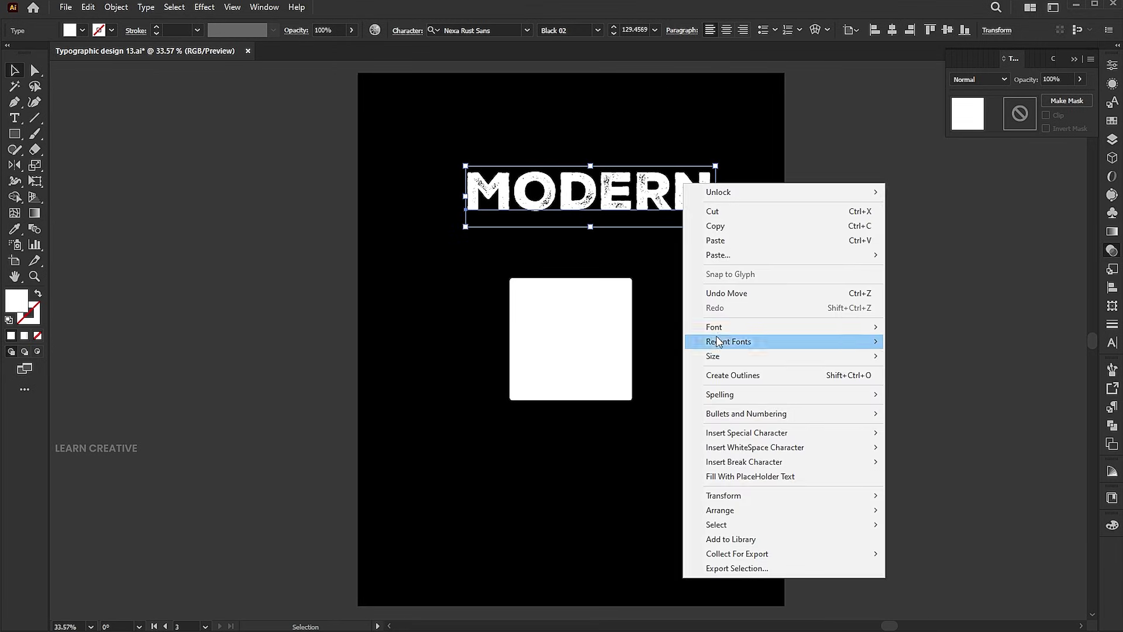
- Outline MODERN, centre it below the square, and scale it to the square's width
{"action": "left_click", "coordinate": [719, 376]}
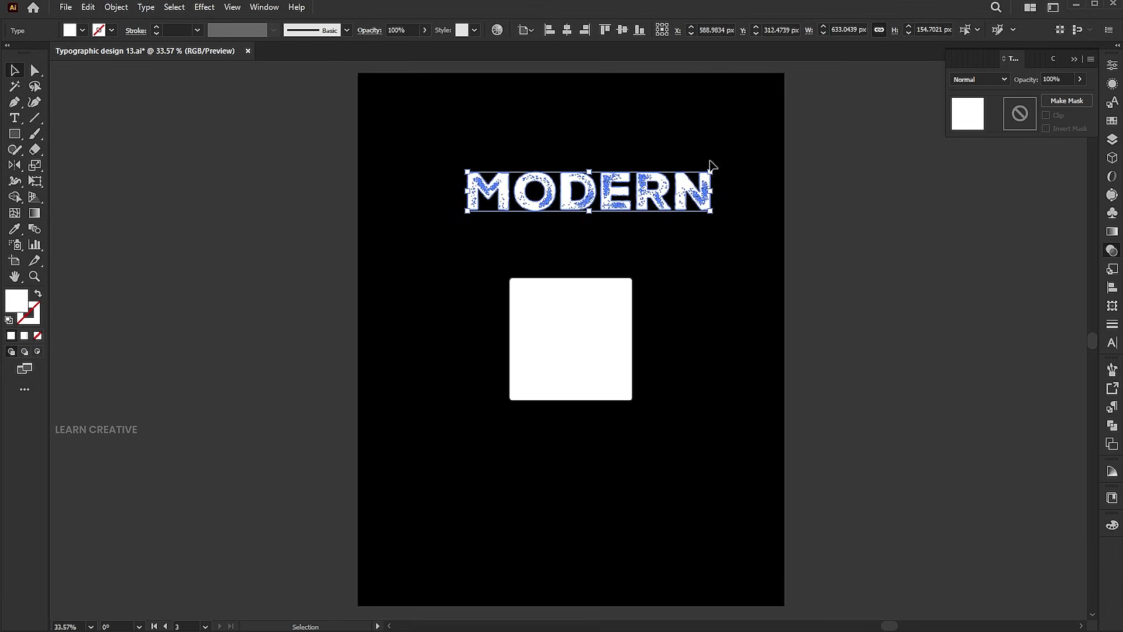
{"action": "mouse_move", "coordinate": [715, 166]}
{"action": "left_mouse_down"}
{"action": "mouse_move", "coordinate": [675, 169]}
{"action": "mouse_move", "coordinate": [667, 429]}
{"action": "left_mouse_up"}
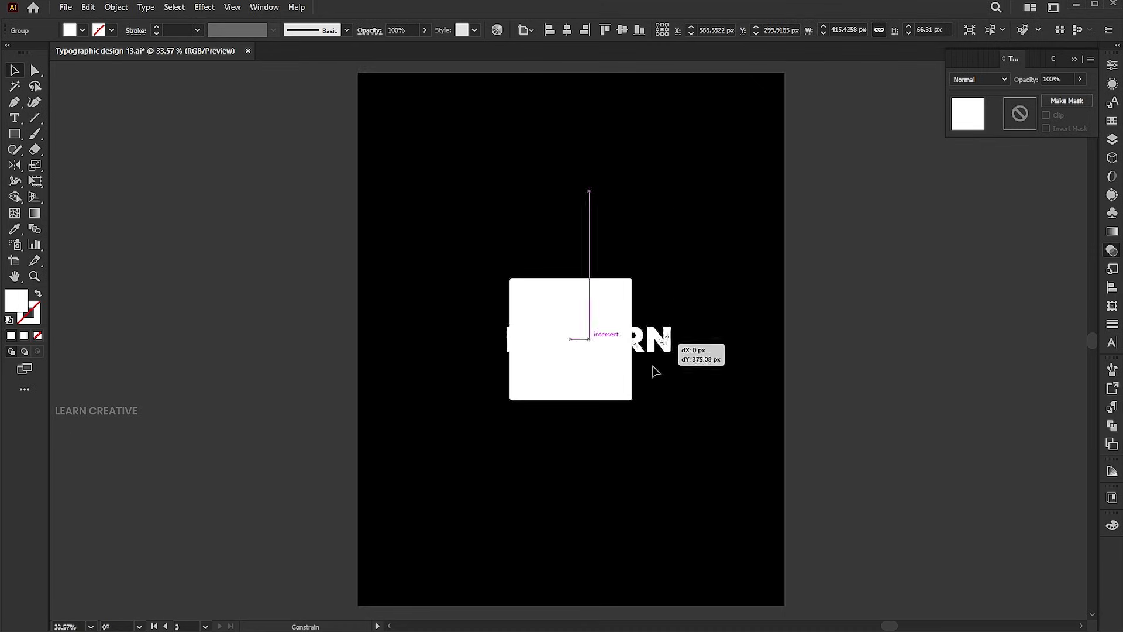
{"action": "left_click", "coordinate": [567, 34]}
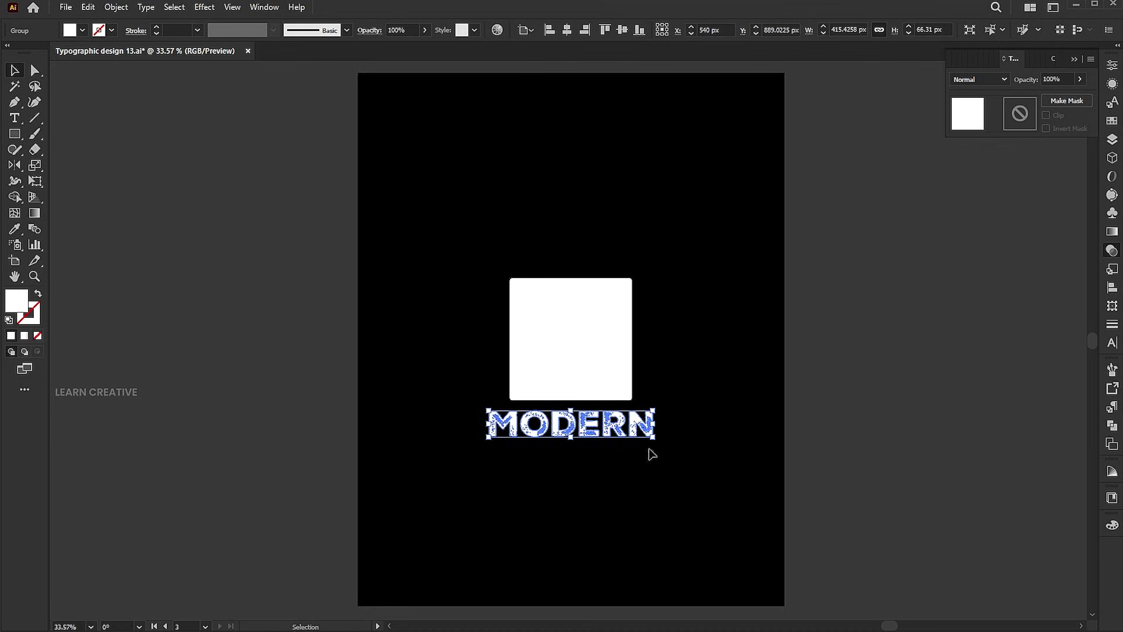
{"action": "mouse_move", "coordinate": [657, 409]}
{"action": "left_mouse_down"}
{"action": "mouse_move", "coordinate": [632, 405]}
{"action": "mouse_move", "coordinate": [623, 418]}
{"action": "left_mouse_up"}
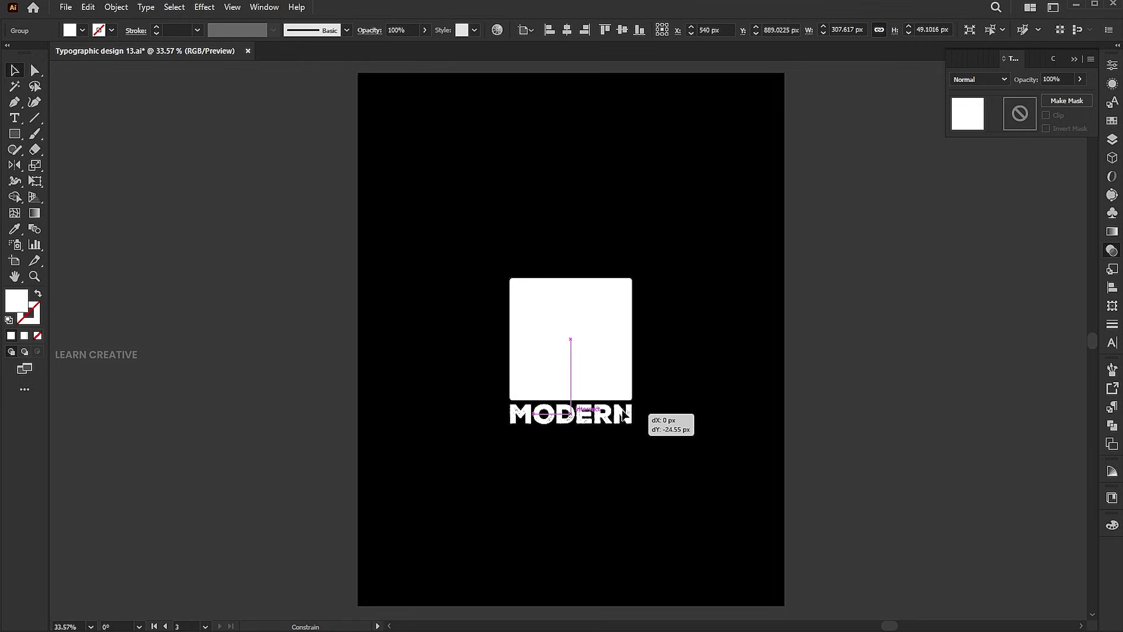
{"action": "left_click", "coordinate": [727, 386]}
{"action": "left_click_drag", "start_coordinate": [624, 419], "coordinate": [632, 440]}
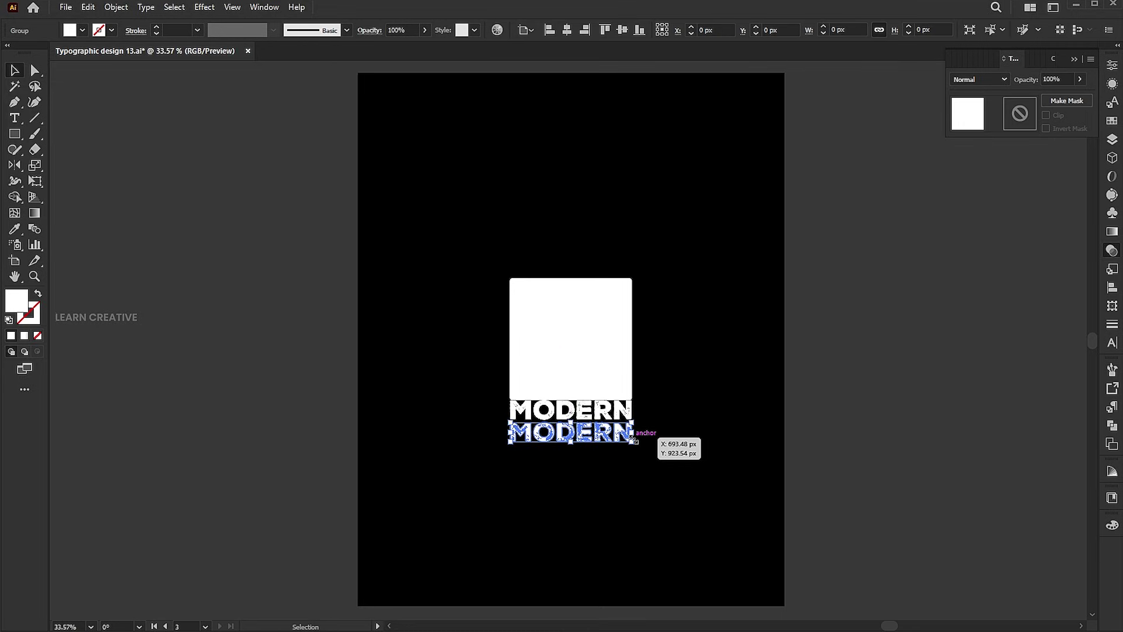
- Duplicate MODERN downward and repeat with Ctrl+D, then select all stacked rows
{"action": "left_click_drag", "start_coordinate": [635, 440], "coordinate": [634, 439]}
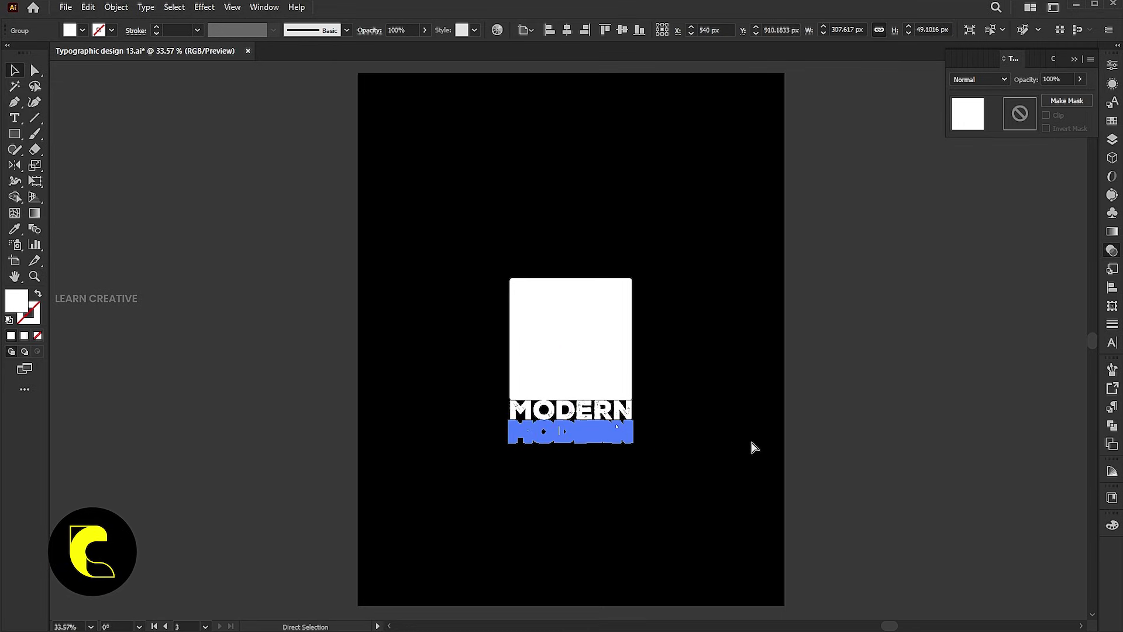
{"action": "key", "text": "ctrl+d"}
{"action": "key", "text": "ctrl+d"}
{"action": "key", "text": "ctrl+d"}
{"action": "key", "text": "ctrl+d"}
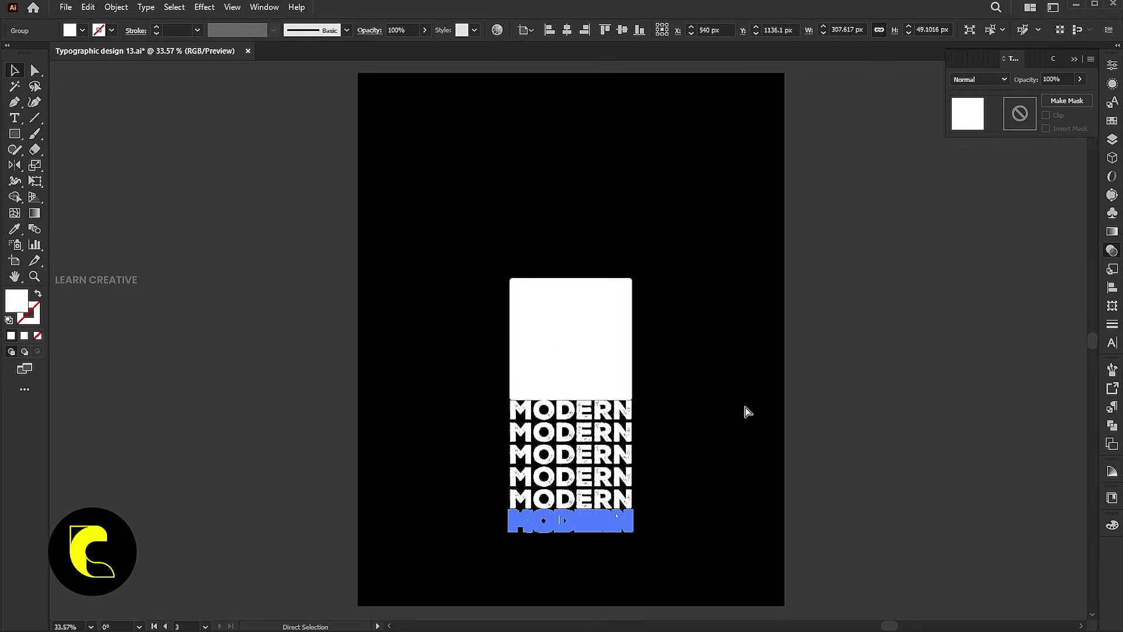
{"action": "key", "text": "ctrl+d"}
{"action": "key", "text": "ctrl+d"}
{"action": "key", "text": "ctrl+d"}
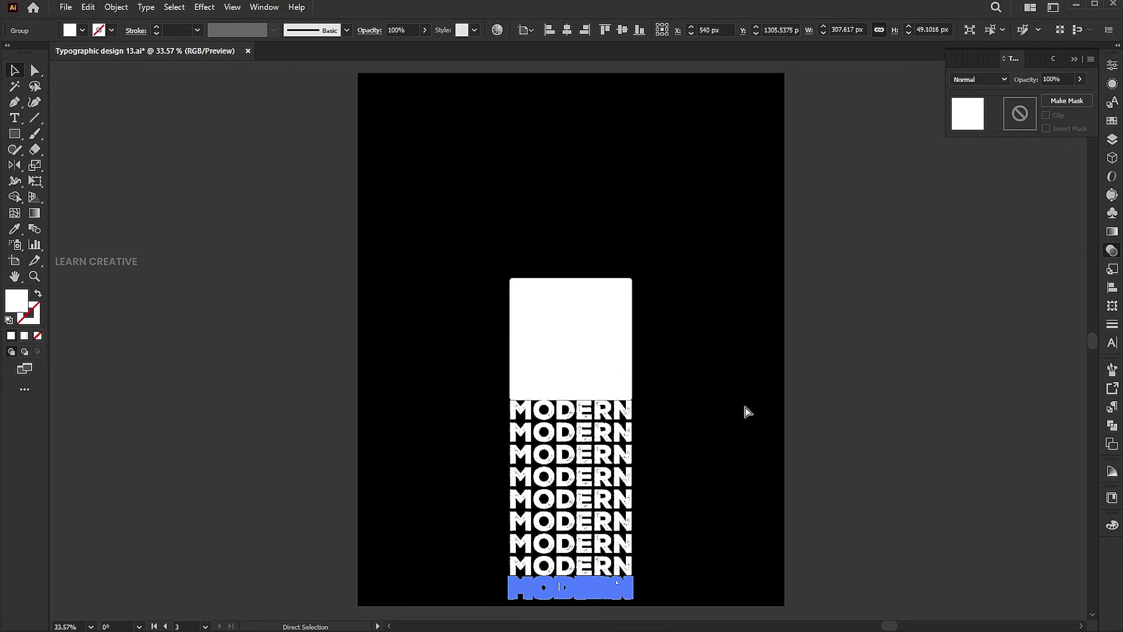
{"action": "key", "text": "ctrl+d"}
{"action": "left_click", "coordinate": [700, 433]}
{"action": "left_click_drag", "start_coordinate": [699, 407], "coordinate": [489, 614]}
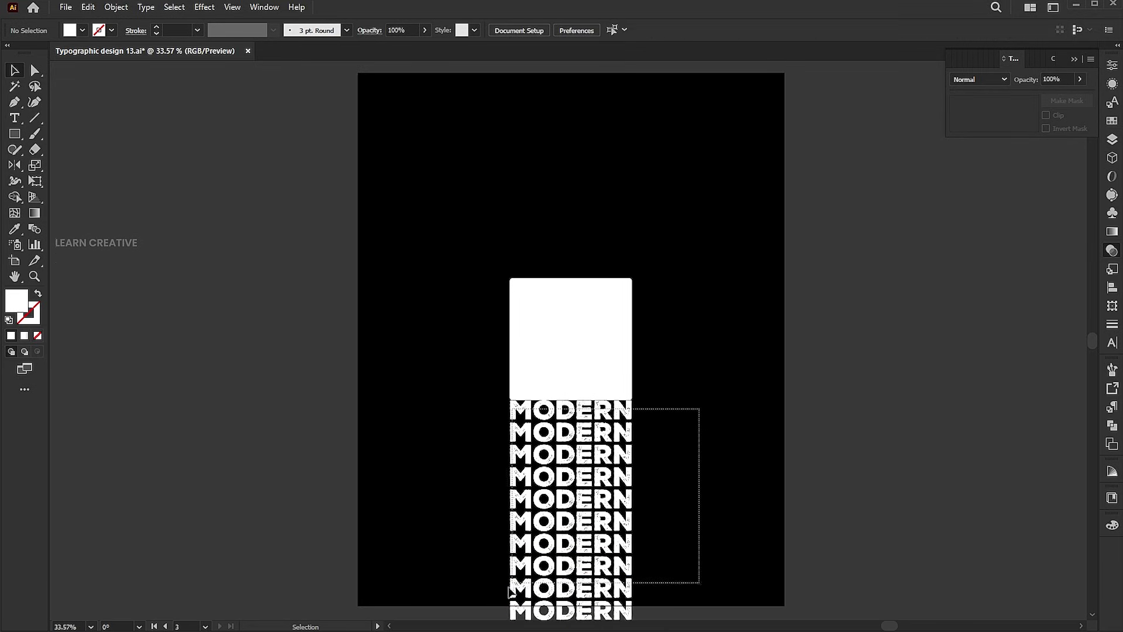
- Group the MODERN rows and perspective-distort them so the bottom edge widens
{"action": "right_click", "coordinate": [566, 475]}
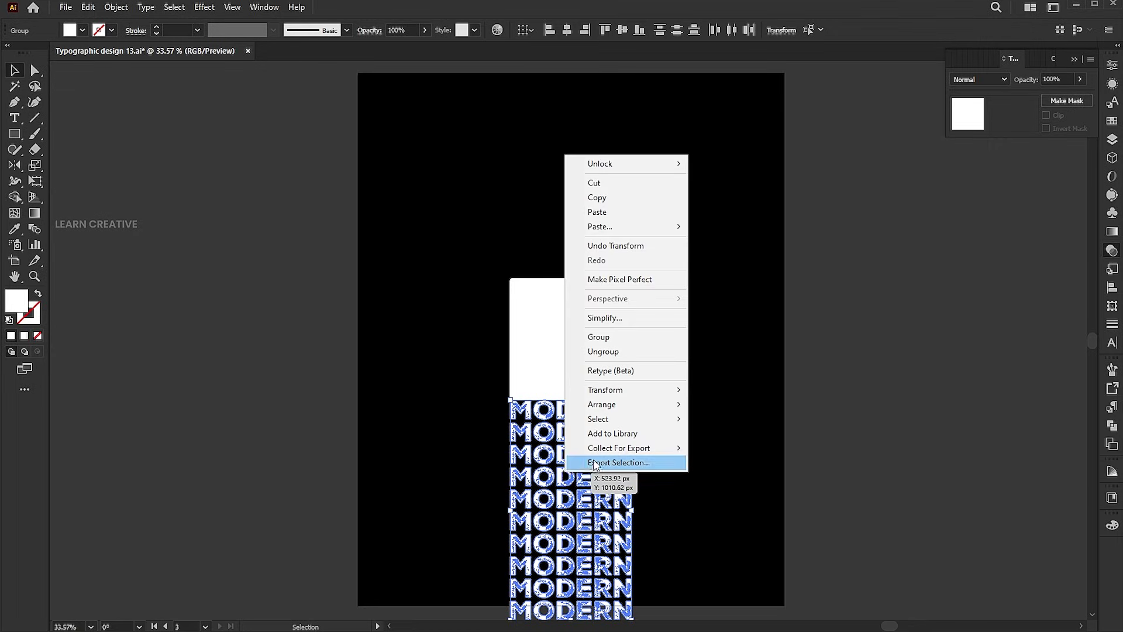
{"action": "left_click", "coordinate": [619, 338]}
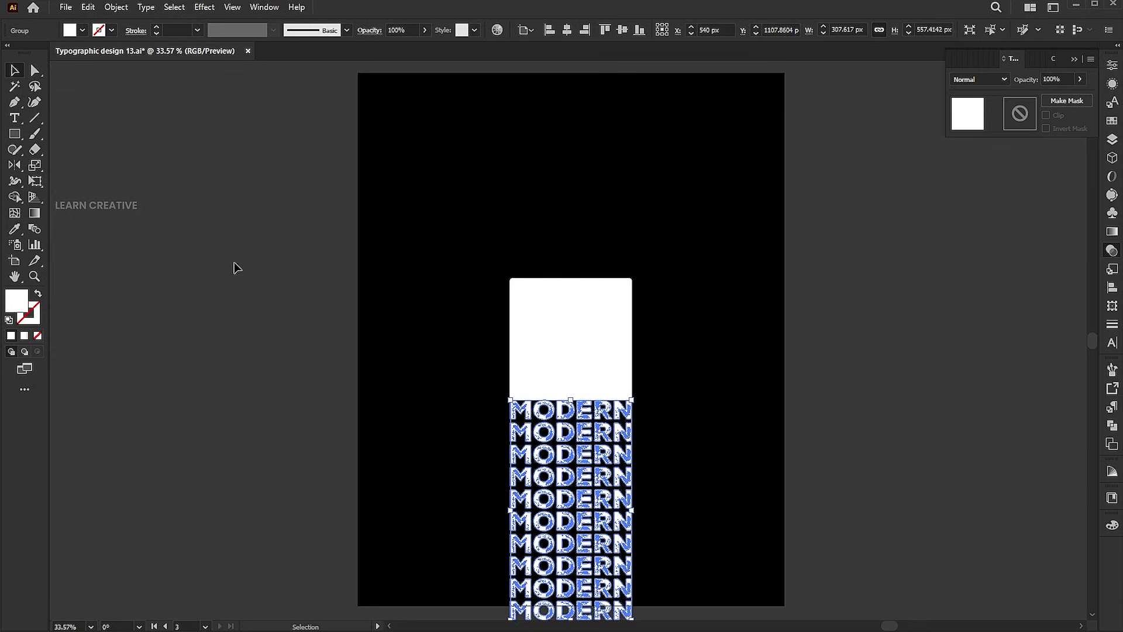
{"action": "left_click", "coordinate": [38, 184]}
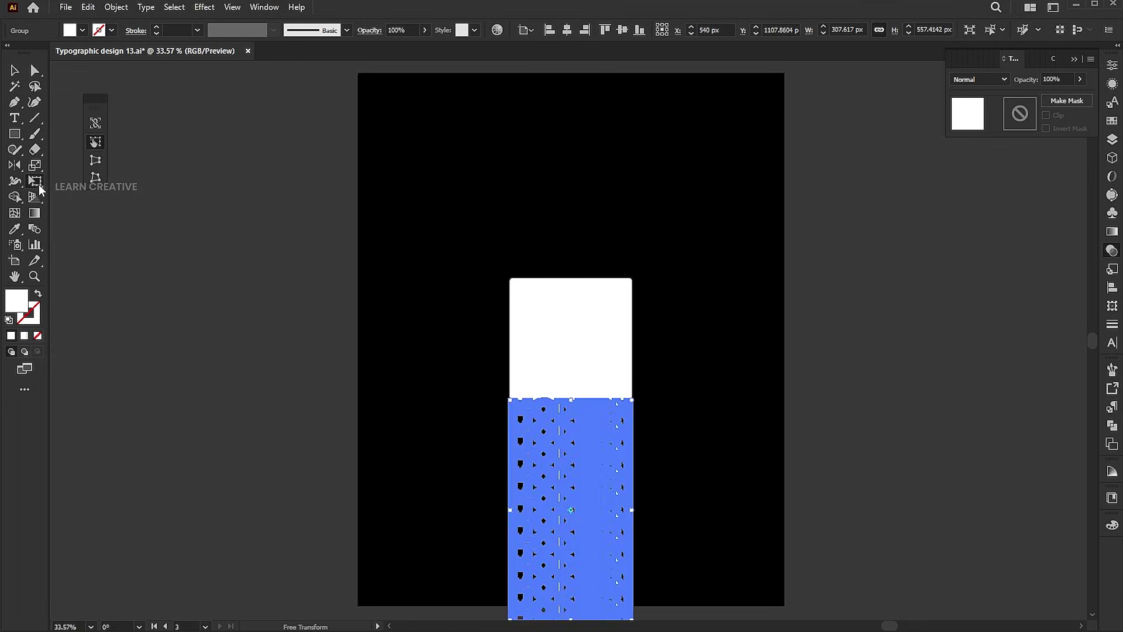
{"action": "left_click", "coordinate": [96, 160]}
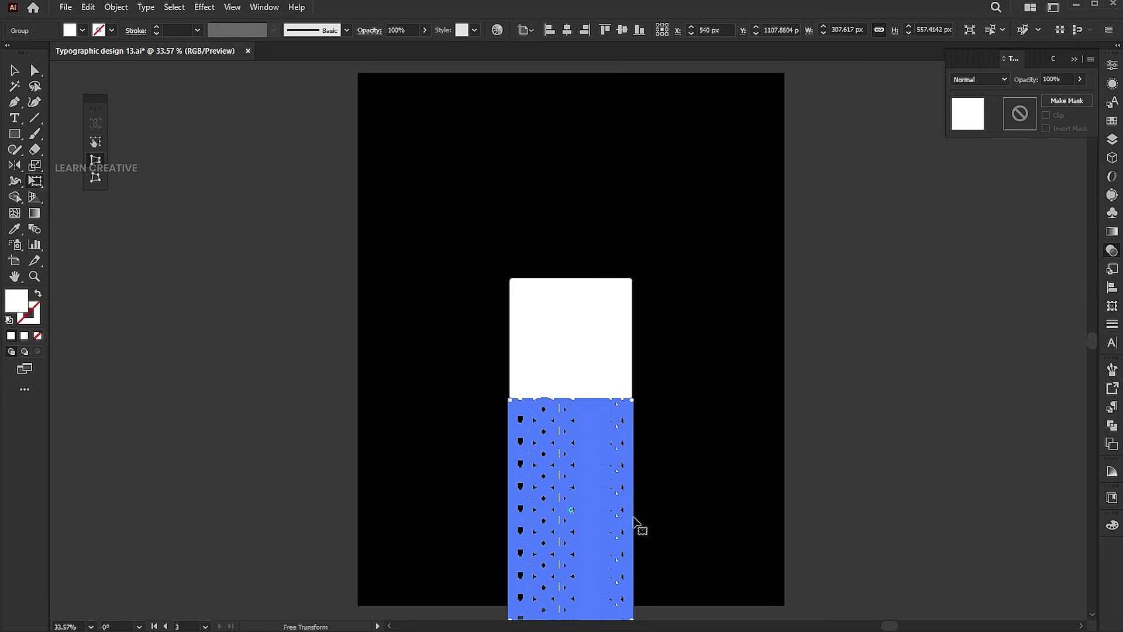
{"action": "left_click_drag", "start_coordinate": [708, 553], "coordinate": [705, 520]}
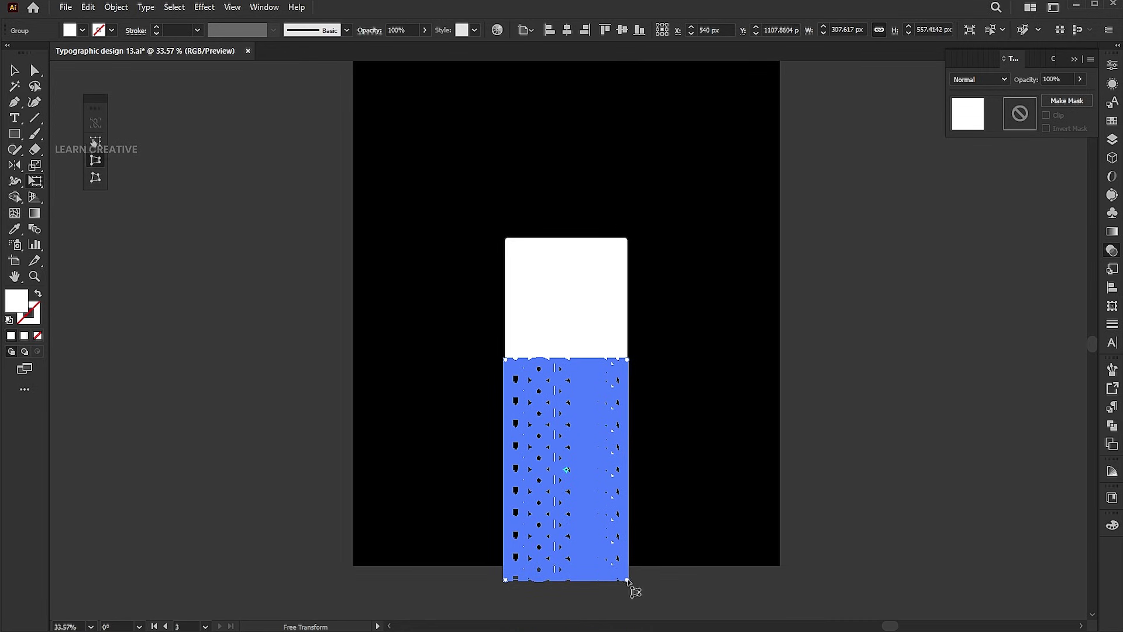
{"action": "left_click_drag", "start_coordinate": [626, 579], "coordinate": [775, 576]}
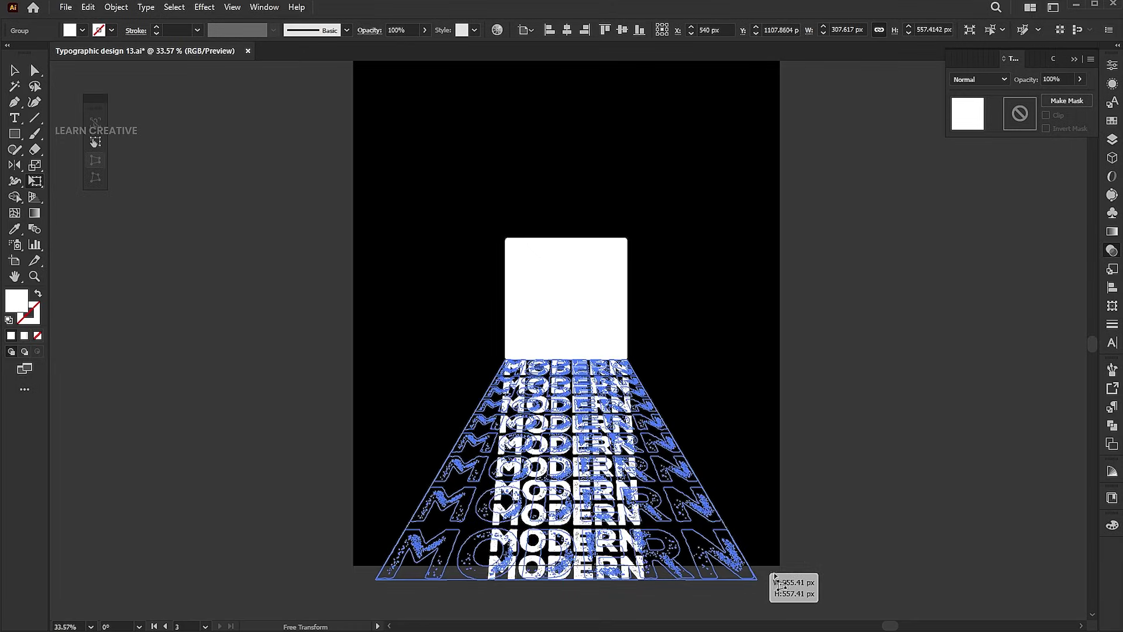
{"action": "left_click_drag", "start_coordinate": [774, 575], "coordinate": [794, 576]}
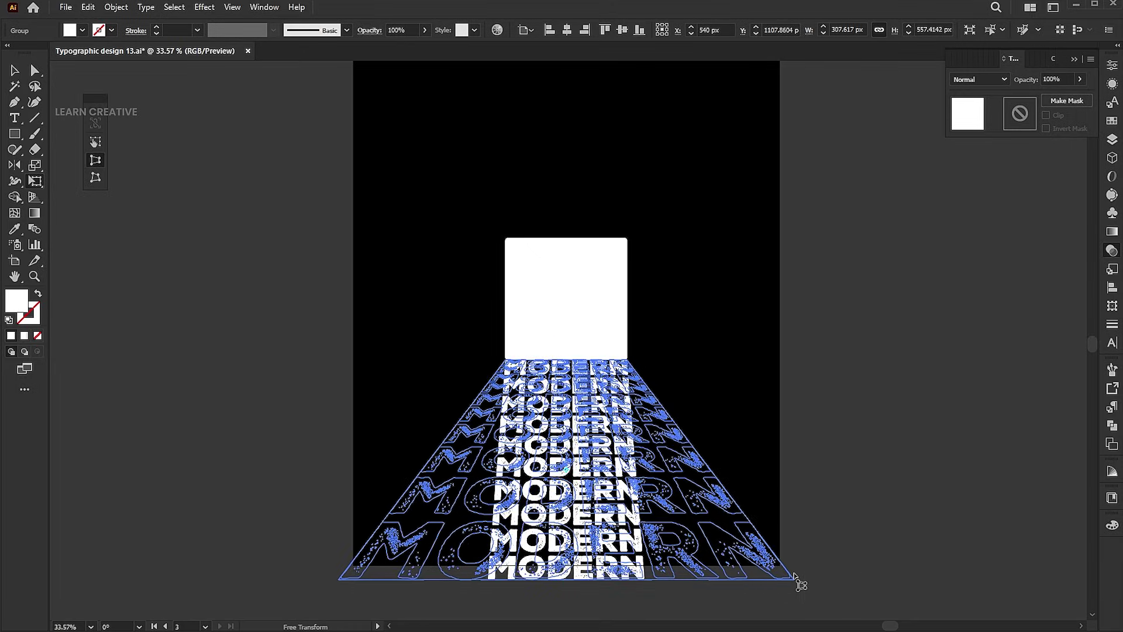
{"action": "key", "text": "ctrl+shift+a"}
{"action": "left_click", "coordinate": [722, 426]}
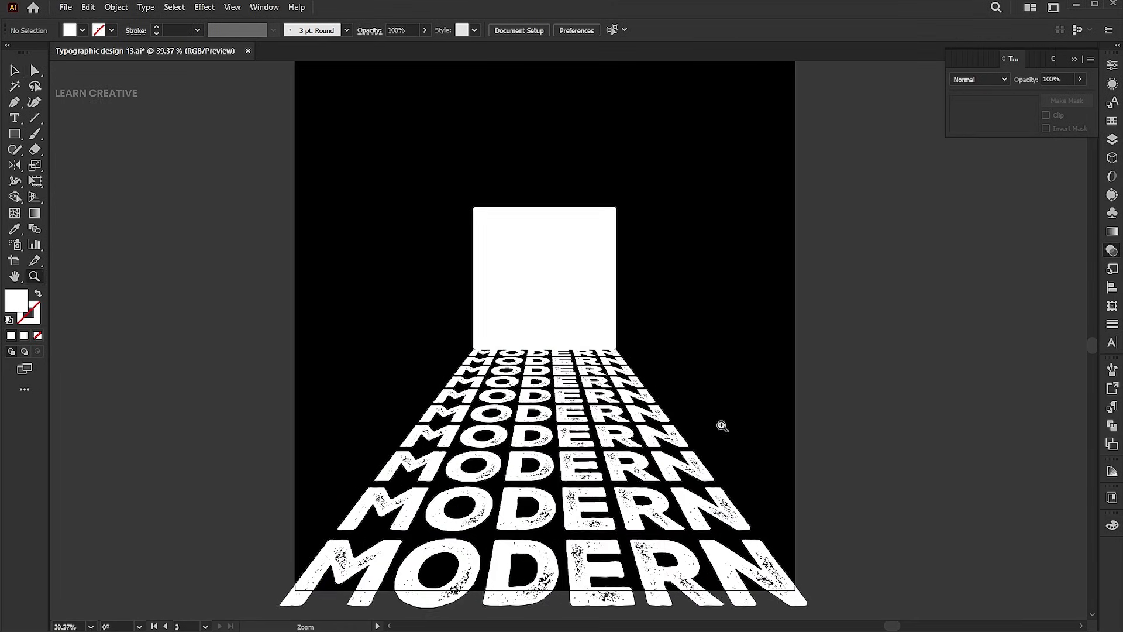
- Give the floor a gradient fill with a grey dark stop and the white stop at 25%
{"action": "key", "text": "v"}
{"action": "scroll", "coordinate": [673, 362], "scroll_direction": "down", "scroll_amount": 1}
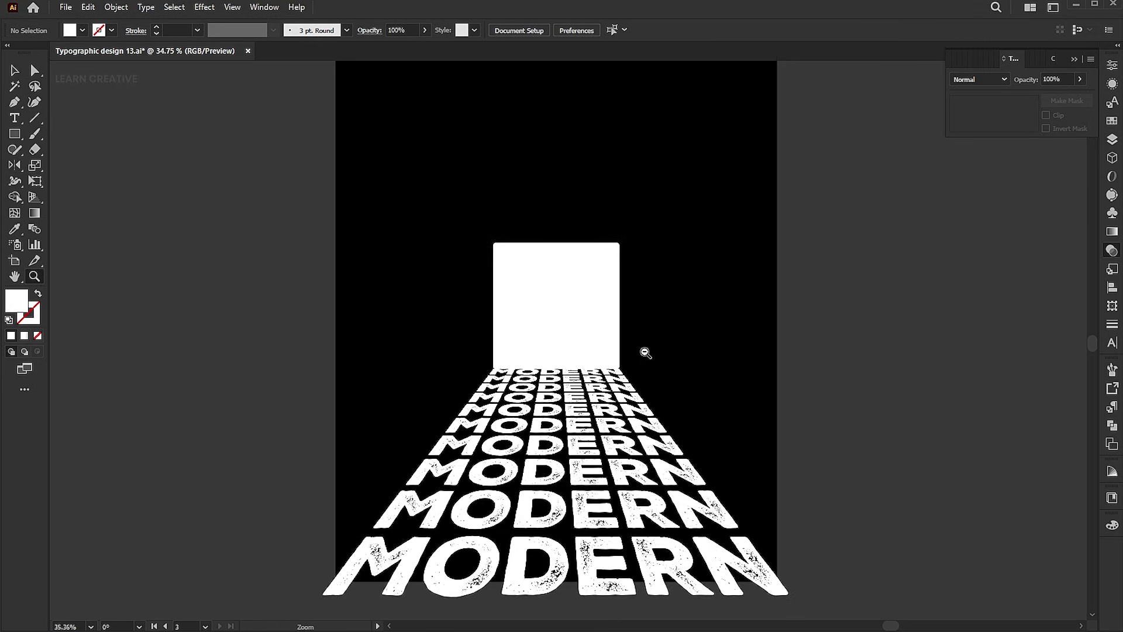
{"action": "scroll", "coordinate": [643, 352], "scroll_direction": "up", "scroll_amount": 1}
{"action": "left_click", "coordinate": [608, 471]}
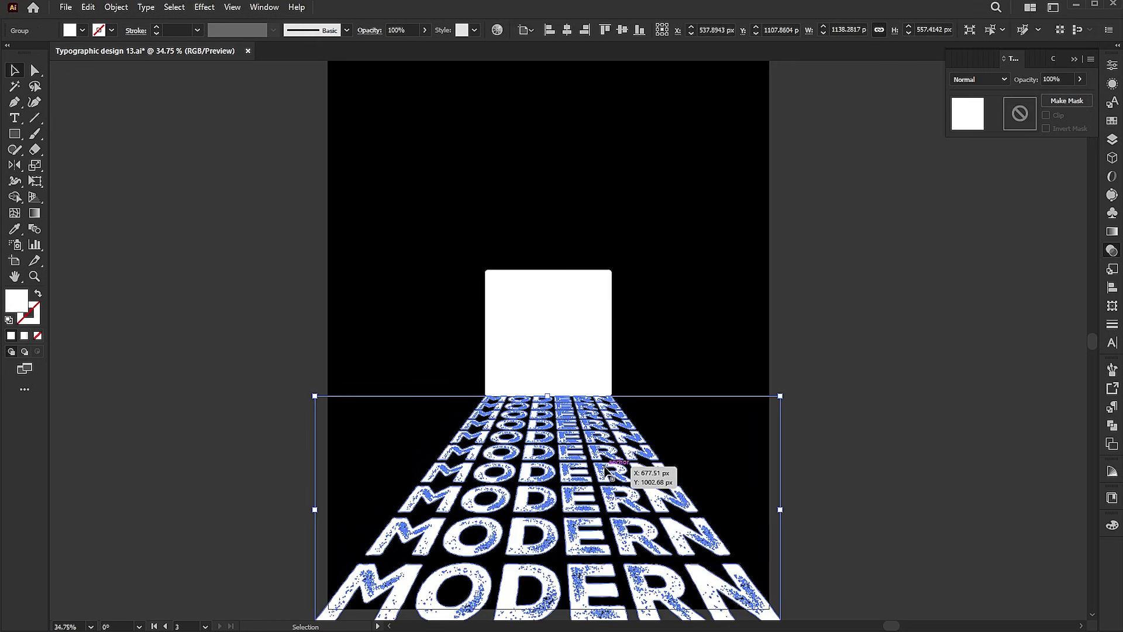
{"action": "left_click", "coordinate": [25, 337]}
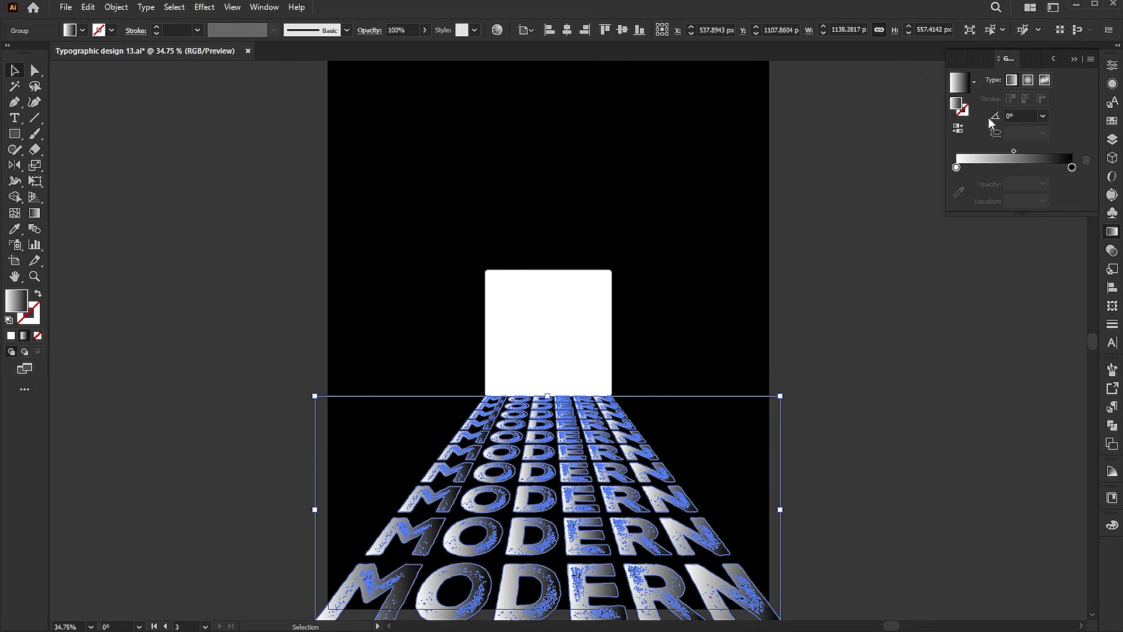
{"action": "left_click", "coordinate": [1072, 168]}
{"action": "double_click", "coordinate": [1072, 168]}
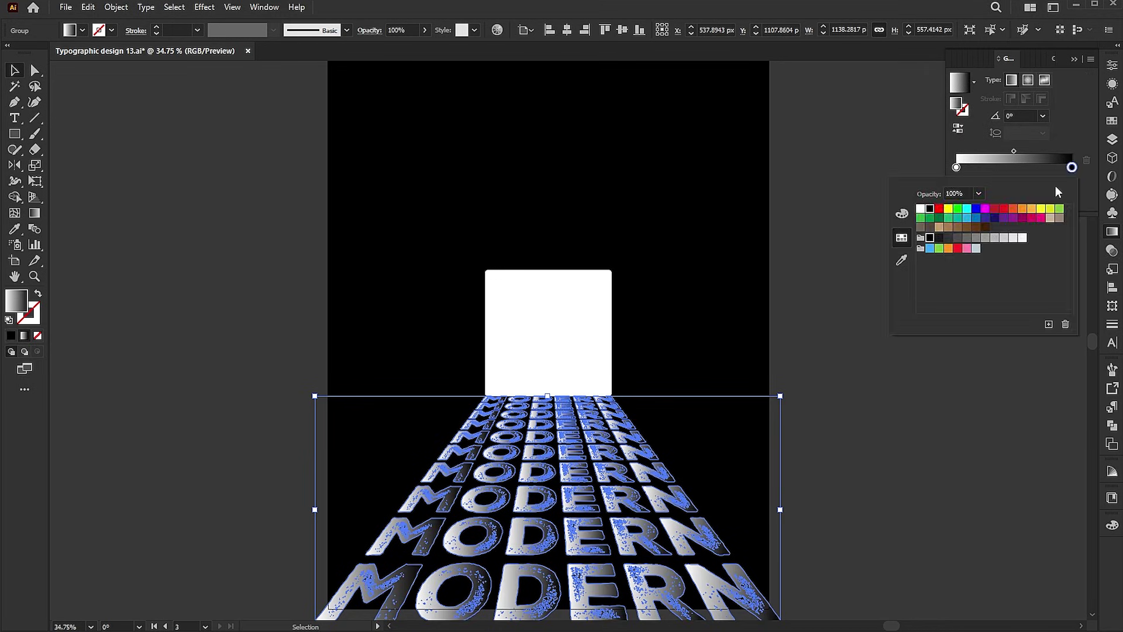
{"action": "left_click", "coordinate": [986, 238]}
{"action": "left_click_drag", "start_coordinate": [956, 168], "coordinate": [985, 168]}
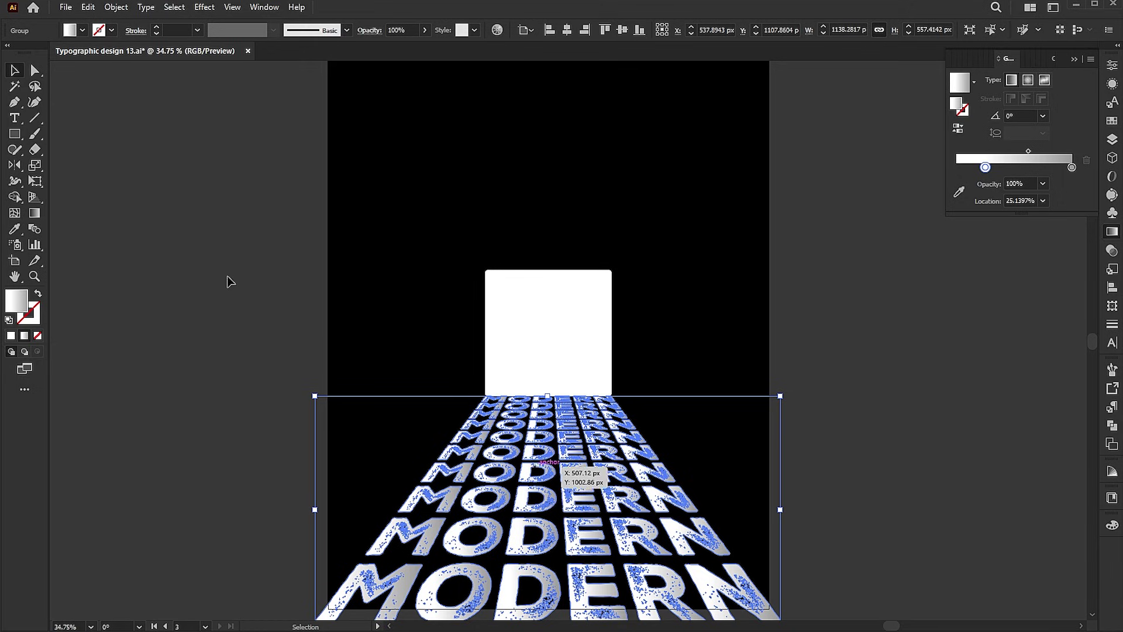
- Adjust the gradient direction on the floor, then drag a copy straight up
{"action": "left_click", "coordinate": [34, 214]}
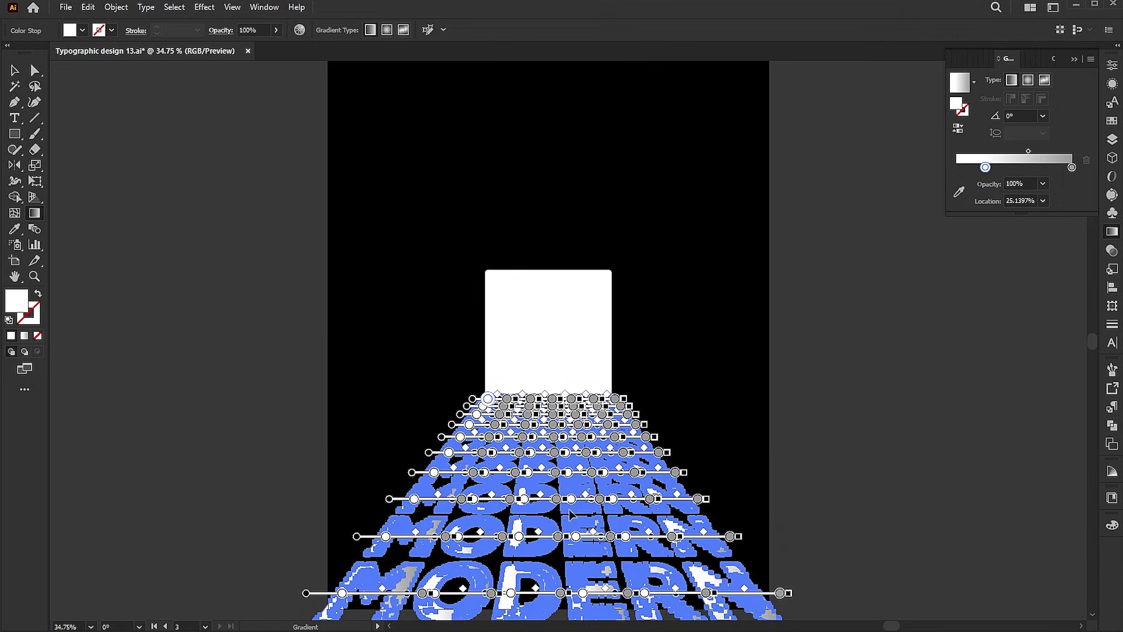
{"action": "key", "text": "v"}
{"action": "key", "text": "ctrl+shift+a"}
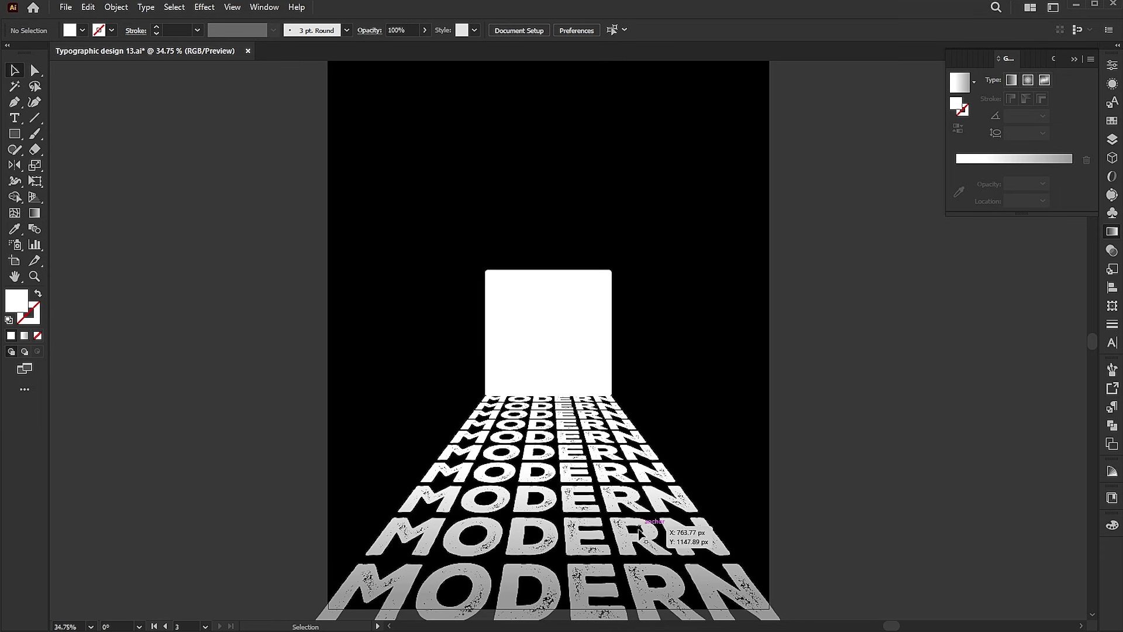
{"action": "left_click_drag", "start_coordinate": [622, 544], "coordinate": [630, 289]}
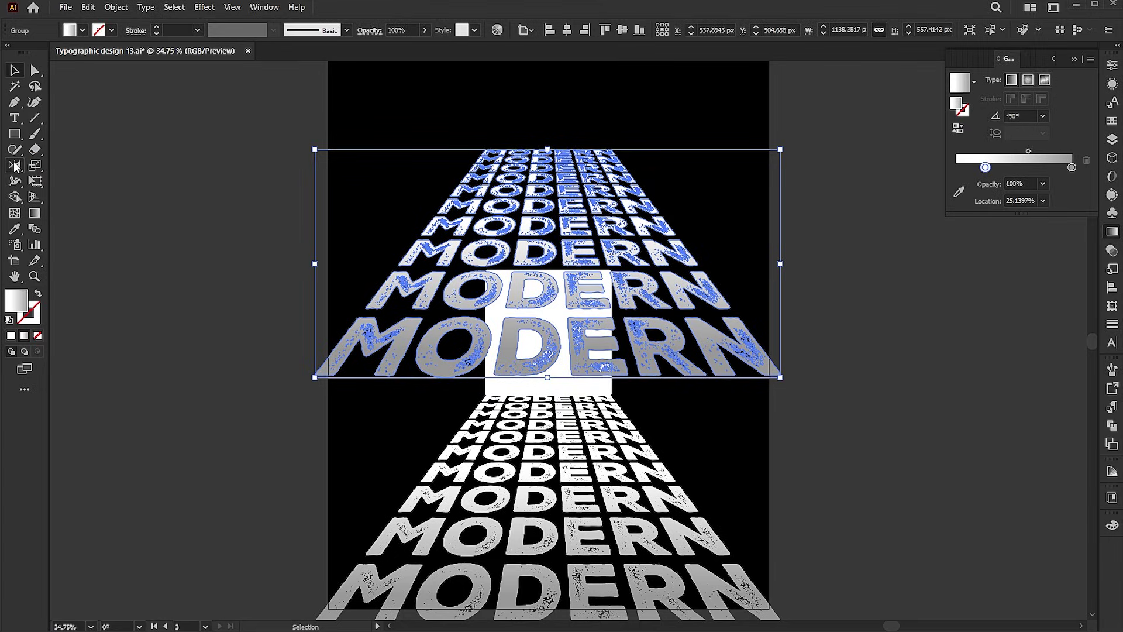
- Reflect the copied floor horizontally and send it behind the white square
{"action": "left_click", "coordinate": [15, 166]}
{"action": "double_click", "coordinate": [14, 166]}
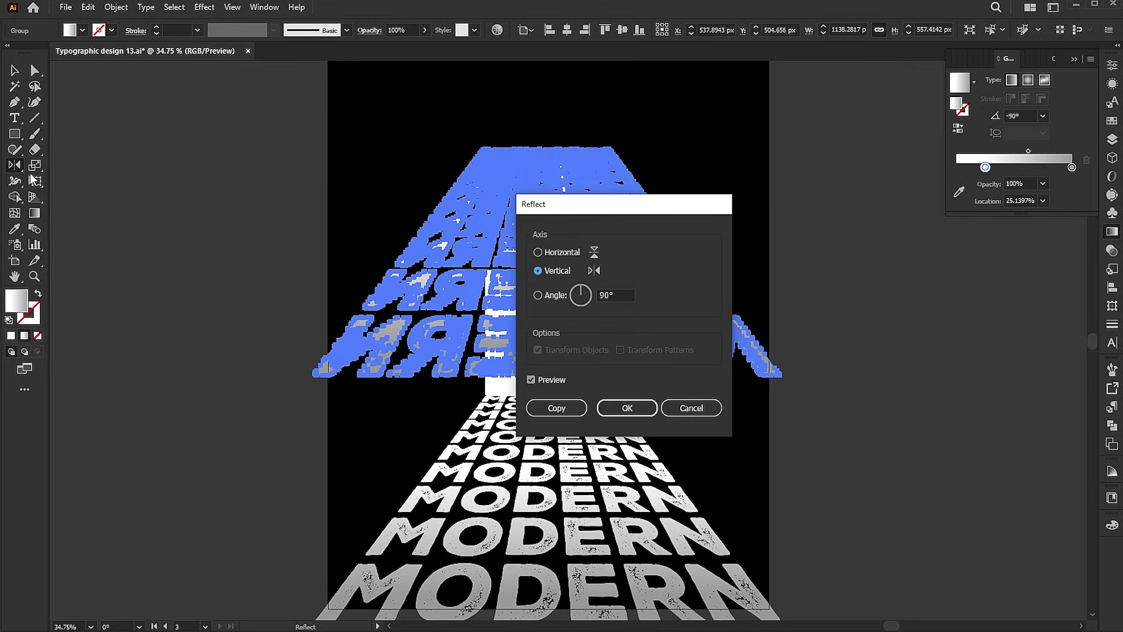
{"action": "left_click", "coordinate": [563, 251]}
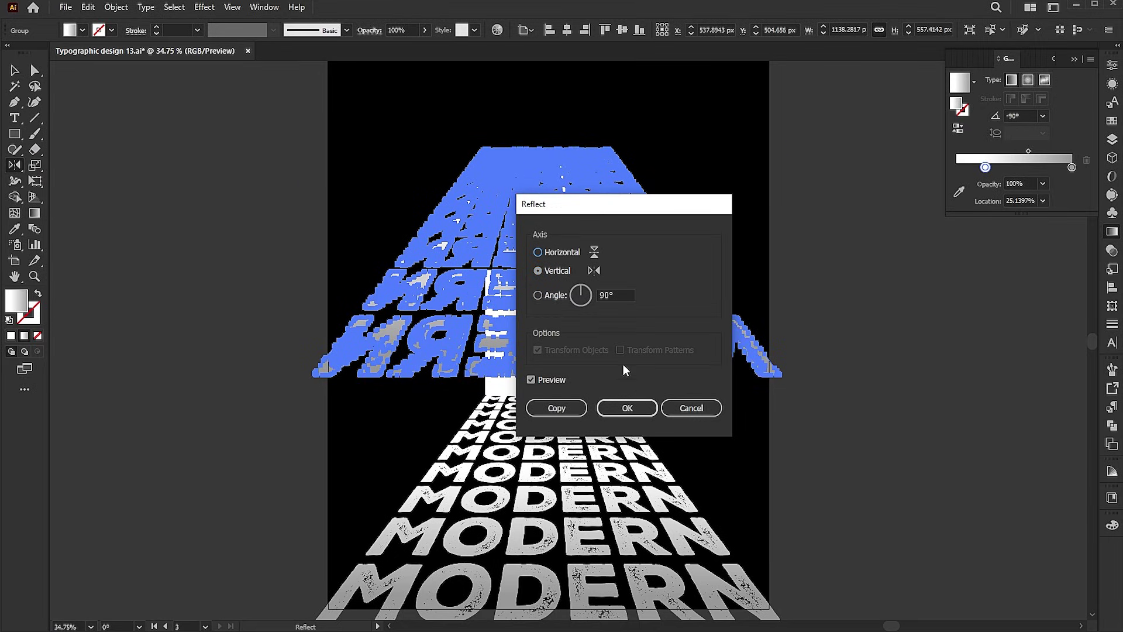
{"action": "left_click", "coordinate": [627, 408]}
{"action": "key", "text": "v"}
{"action": "key", "text": "ctrl+shift+bracketleft"}
- Move the flipped copy up to the top of the artboard as a ceiling
{"action": "left_click", "coordinate": [720, 347]}
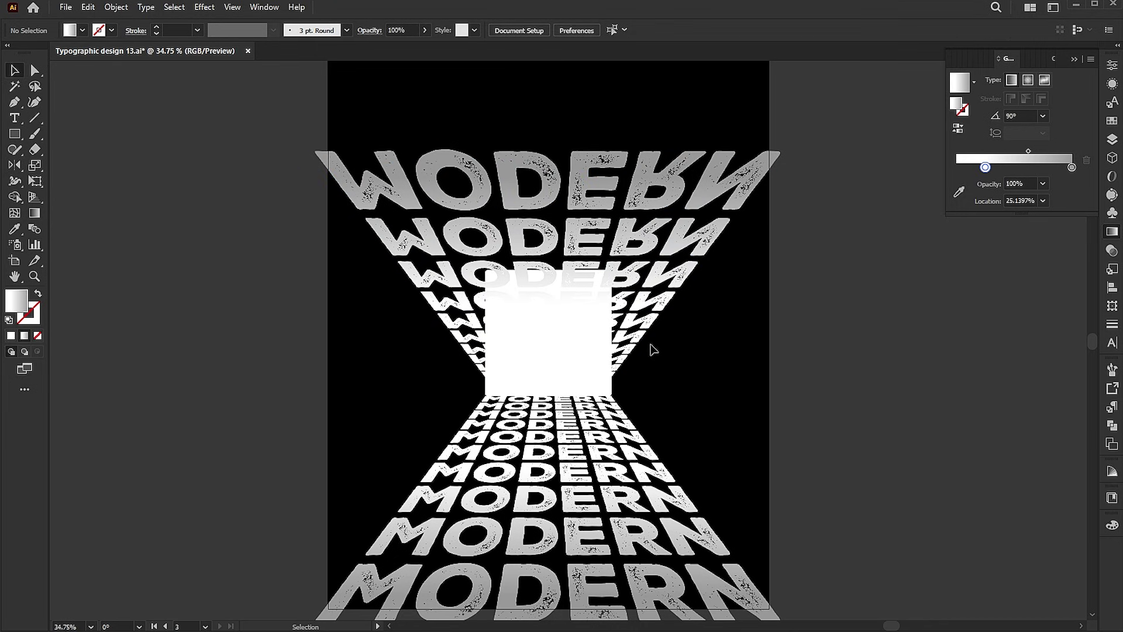
{"action": "left_click_drag", "start_coordinate": [653, 350], "coordinate": [638, 225]}
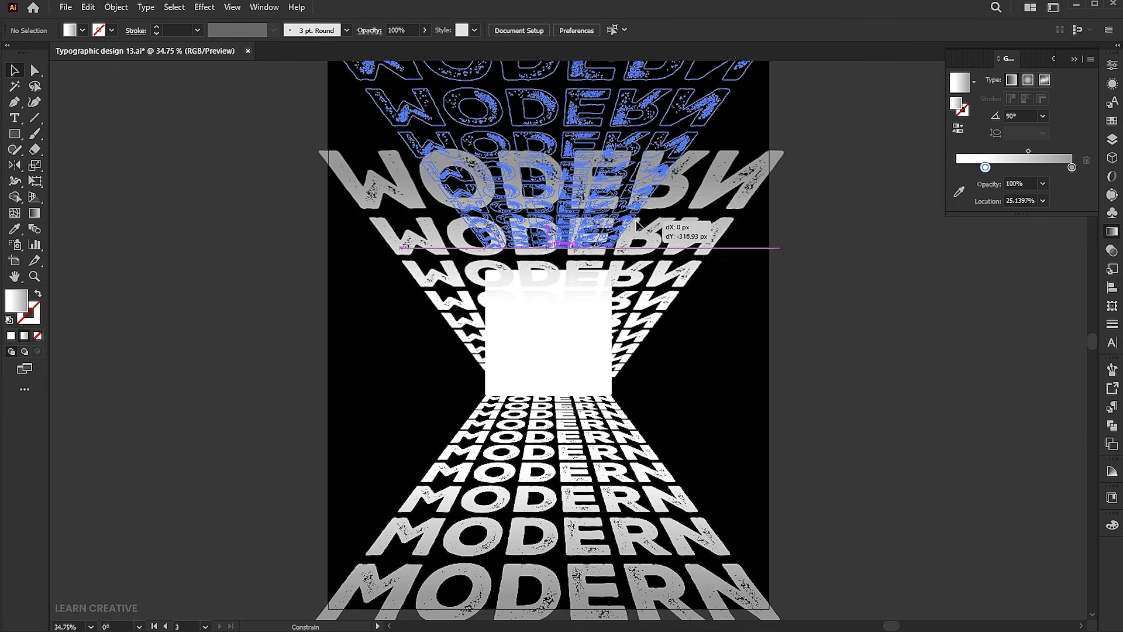
{"action": "left_click_drag", "start_coordinate": [638, 225], "coordinate": [637, 246]}
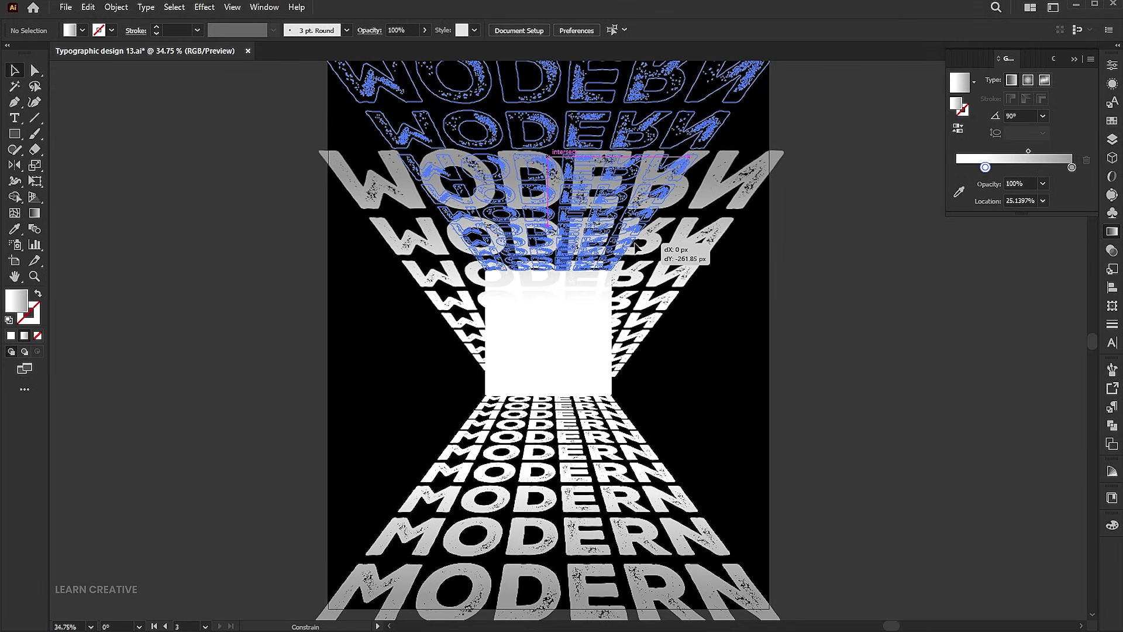
{"action": "left_click_drag", "start_coordinate": [861, 257], "coordinate": [861, 258]}
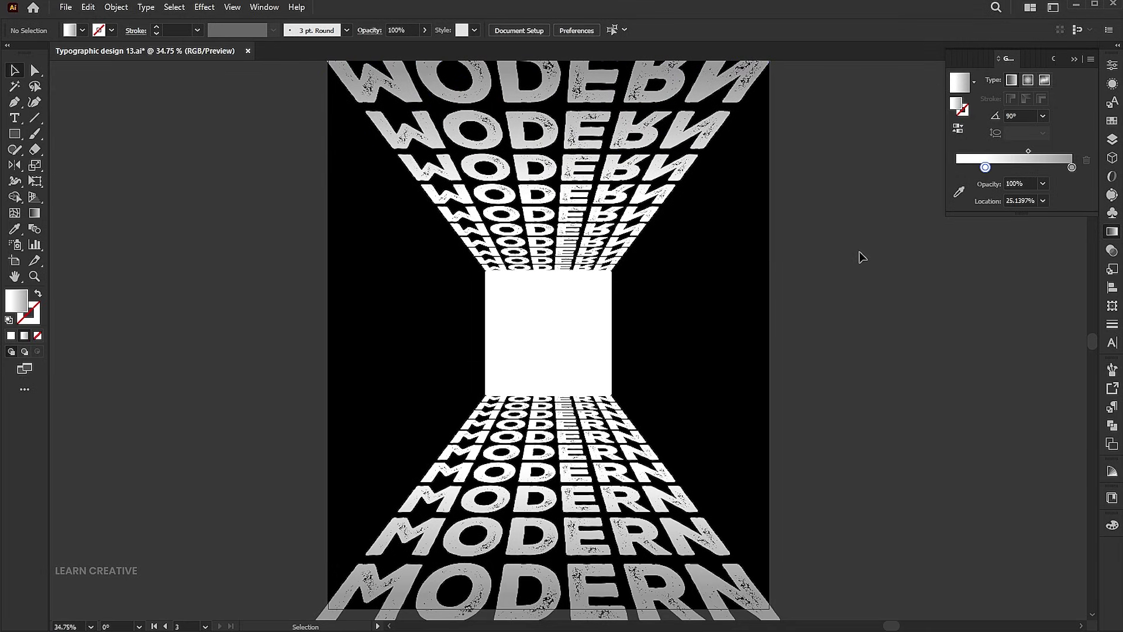
{"action": "left_click", "coordinate": [689, 231]}
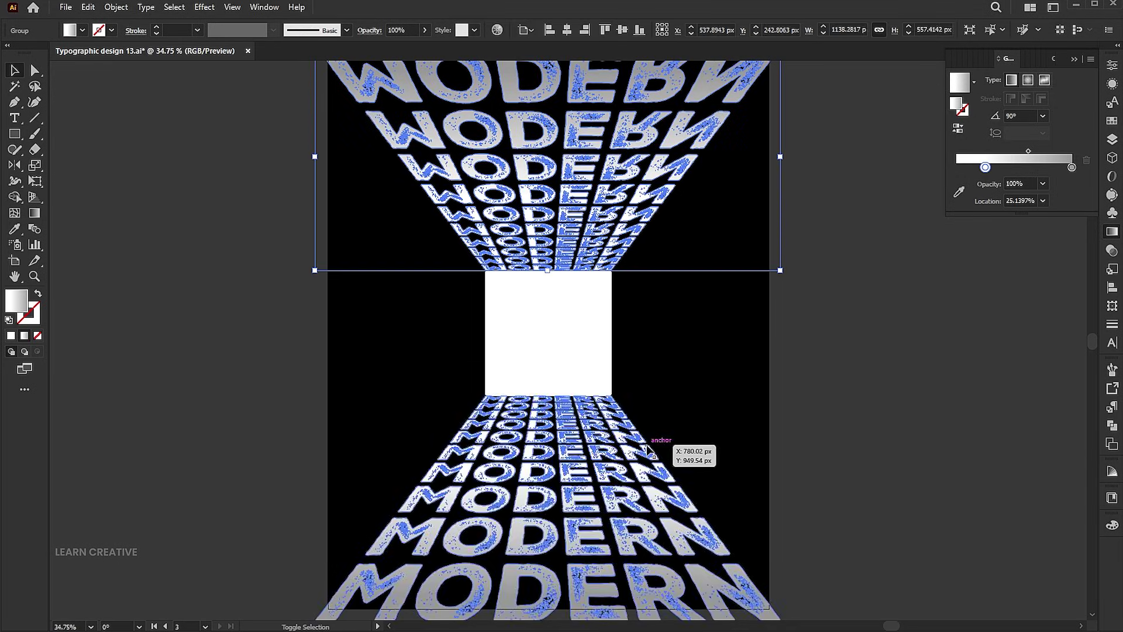
- Copy the floor and ceiling, paste in front, and rotate the copy 90° into side walls
{"action": "left_click", "coordinate": [673, 436], "text": "shift"}
{"action": "scroll", "coordinate": [686, 277], "scroll_direction": "down", "scroll_amount": 2}
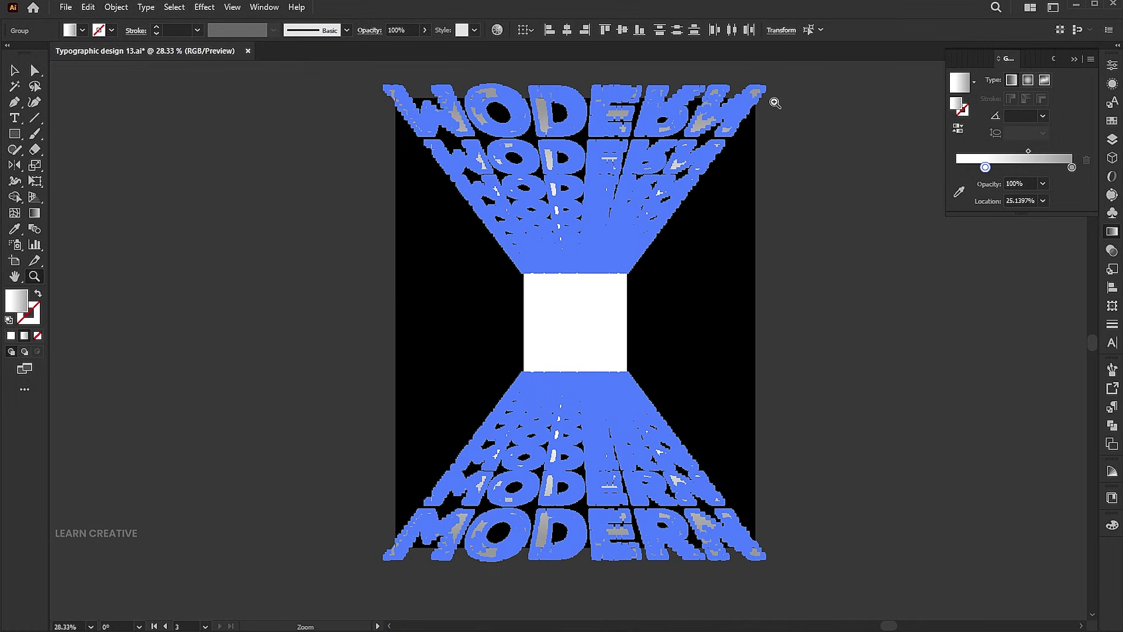
{"action": "left_click", "coordinate": [88, 8]}
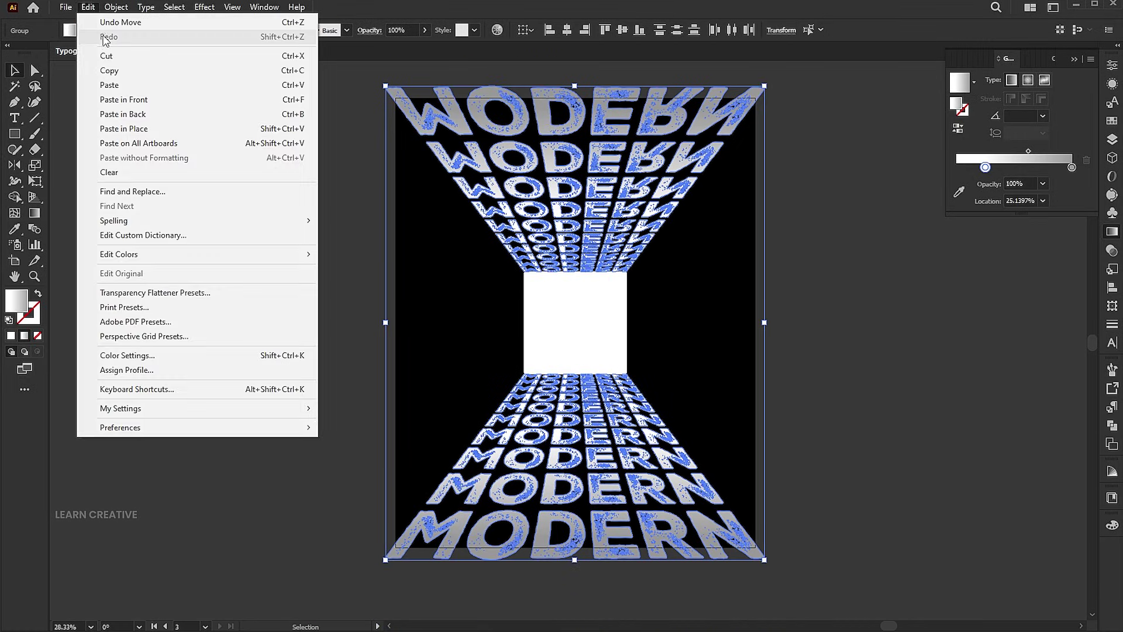
{"action": "left_click", "coordinate": [111, 69]}
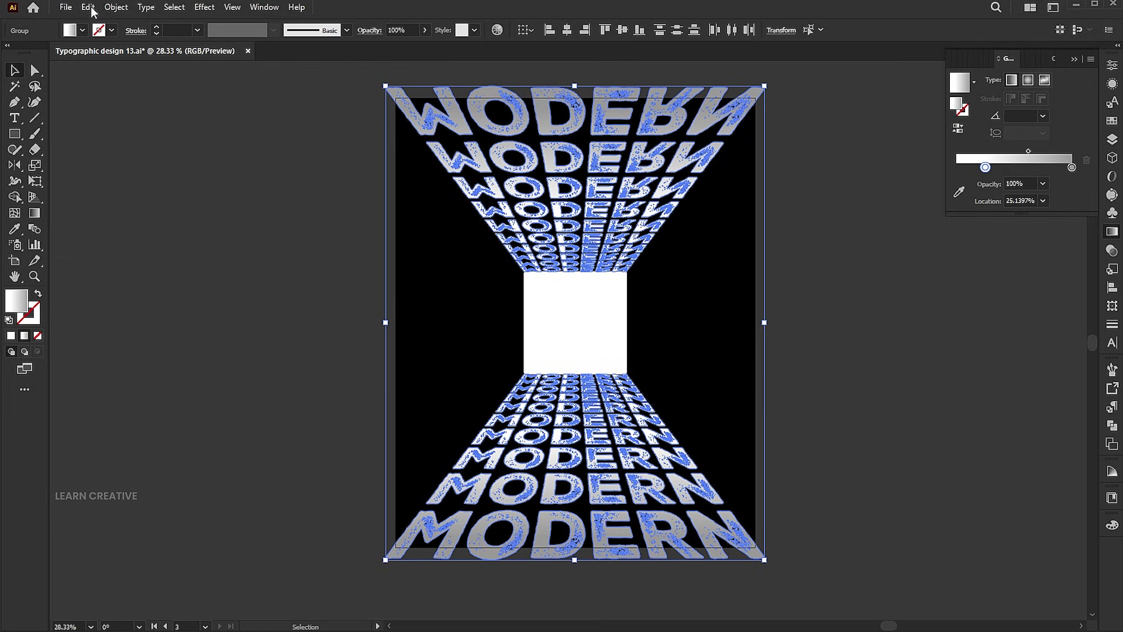
{"action": "left_click", "coordinate": [88, 7]}
{"action": "left_click", "coordinate": [134, 101]}
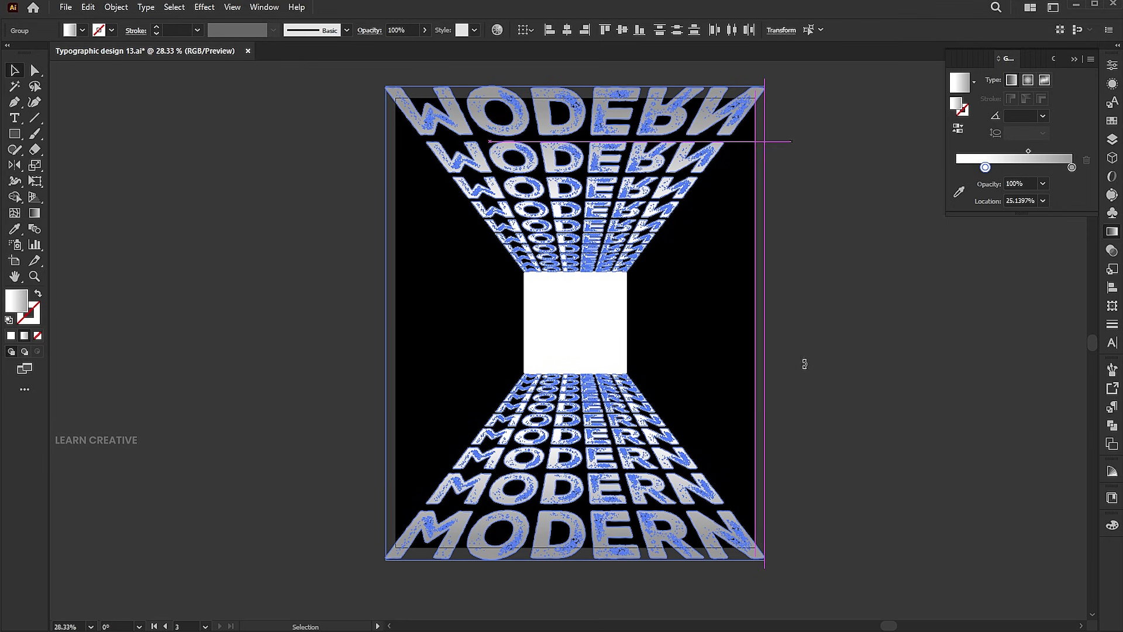
{"action": "mouse_move", "coordinate": [769, 80]}
{"action": "left_mouse_down"}
{"action": "mouse_move", "coordinate": [831, 241]}
{"action": "mouse_move", "coordinate": [836, 492]}
{"action": "left_mouse_up"}
{"action": "left_click", "coordinate": [875, 255]}
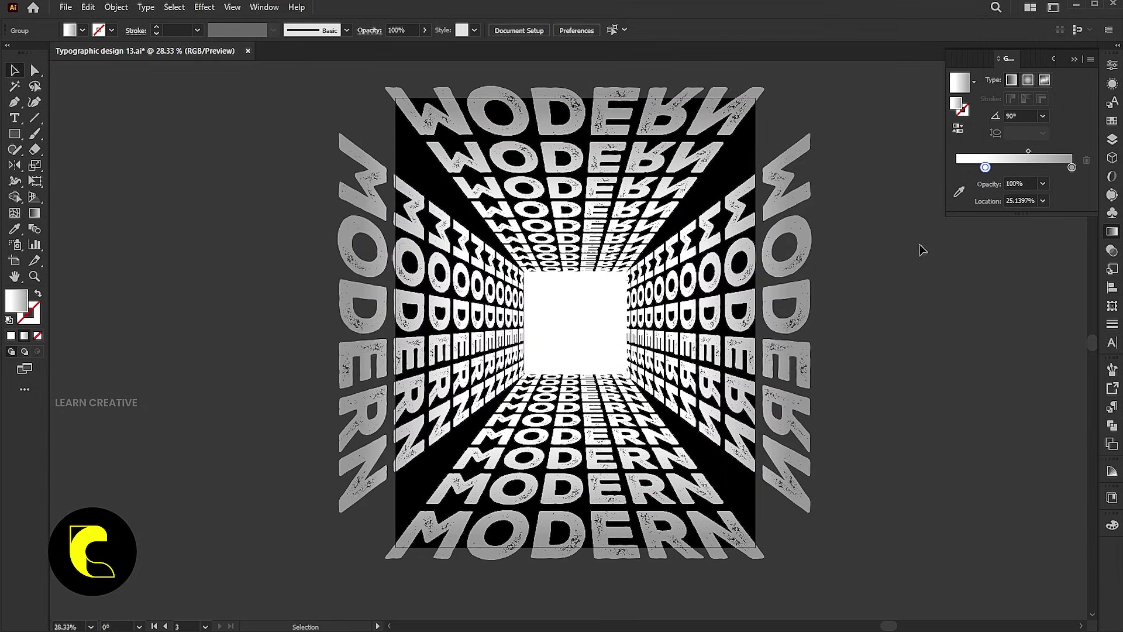
- Delete the left side wall and make the right wall narrower
{"action": "left_click", "coordinate": [420, 306]}
{"action": "key", "text": "Delete"}
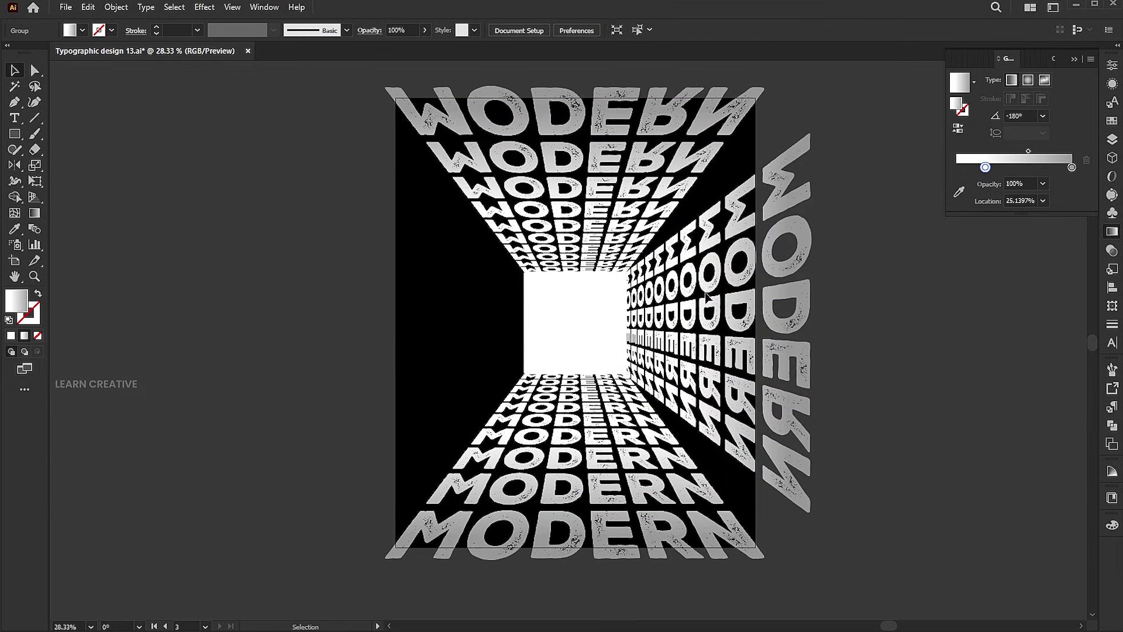
{"action": "left_click", "coordinate": [810, 316]}
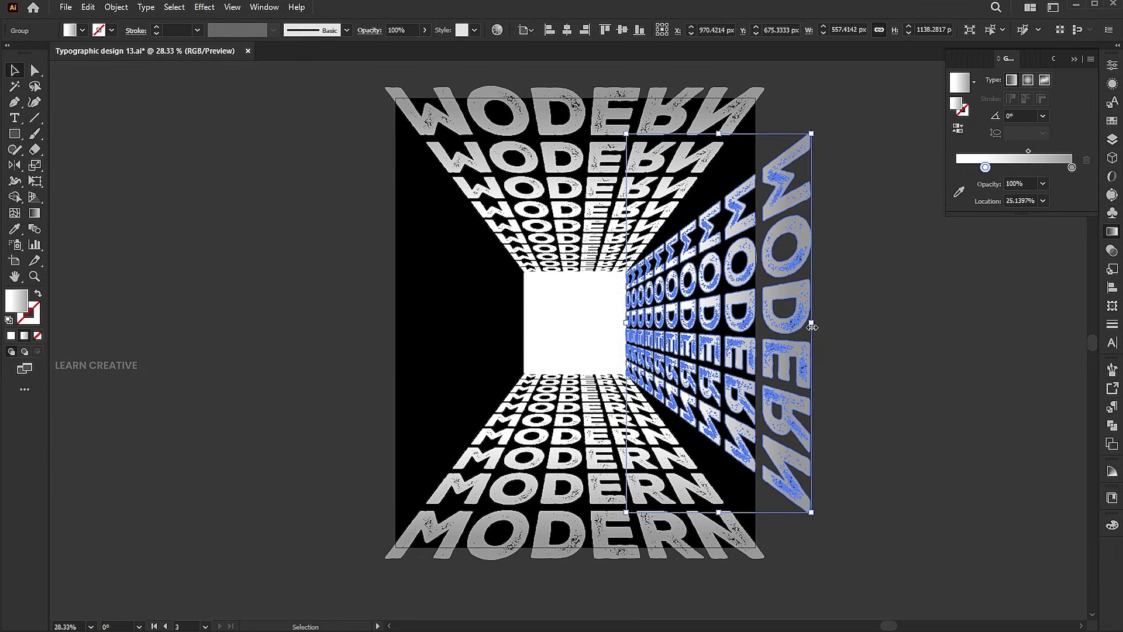
{"action": "left_click_drag", "start_coordinate": [802, 330], "coordinate": [759, 331]}
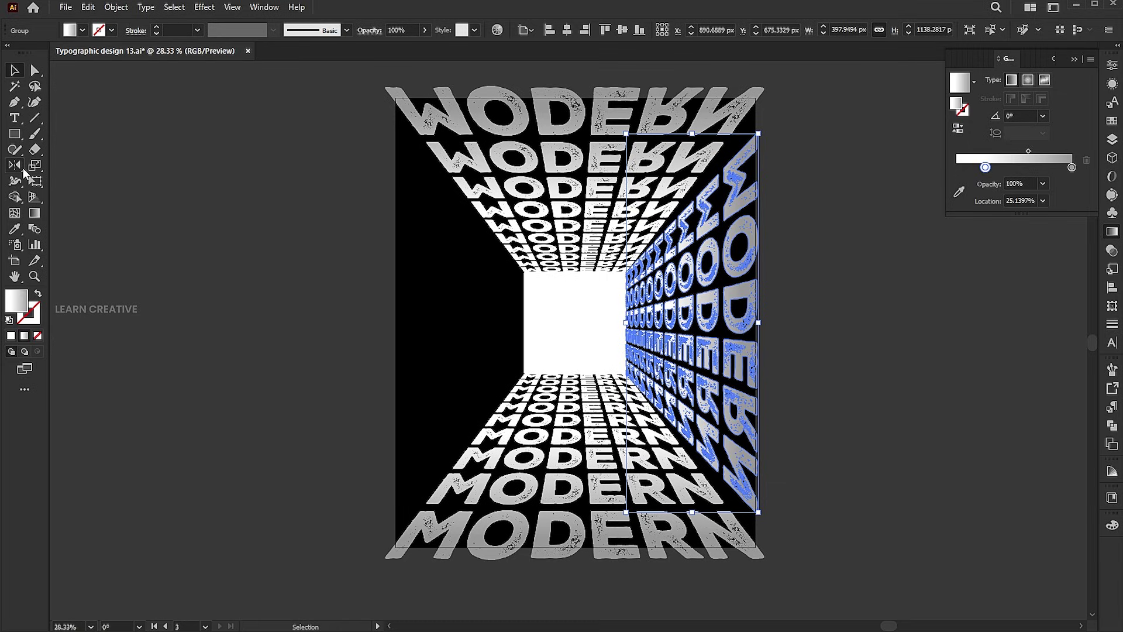
- Perspective-distort the right wall so it tapers toward the doorway
{"action": "left_click", "coordinate": [35, 181]}
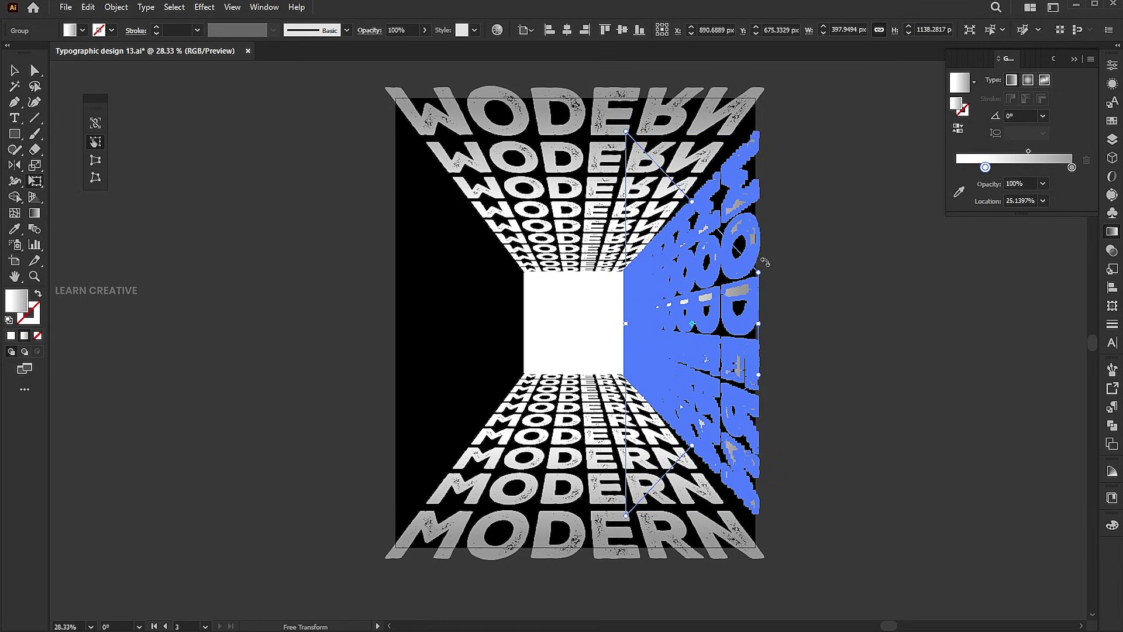
{"action": "left_click", "coordinate": [97, 163]}
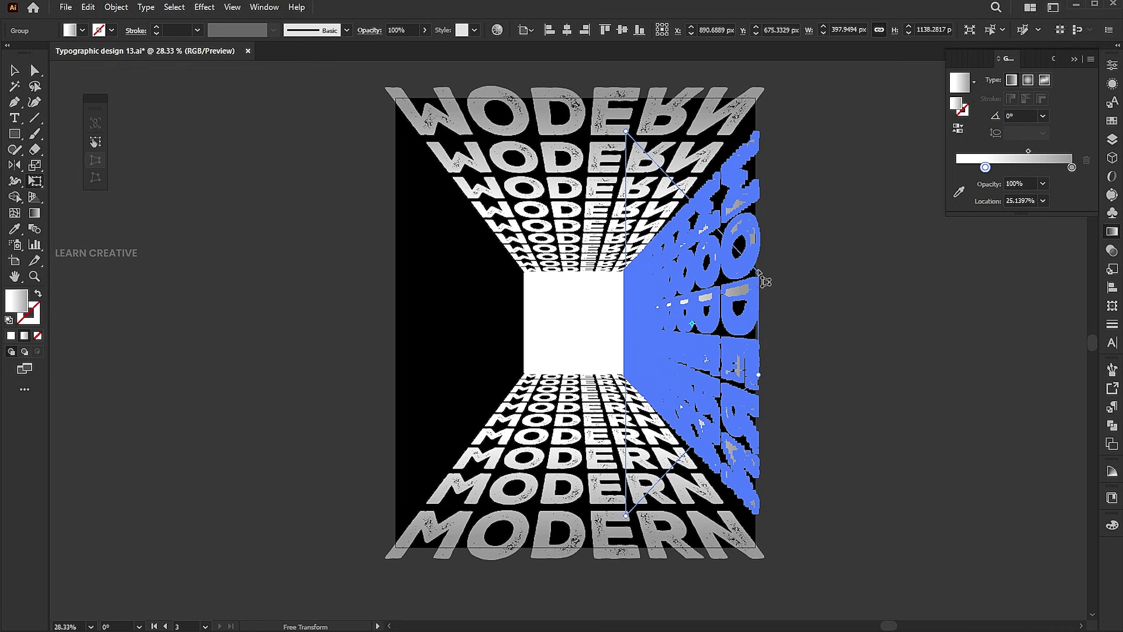
{"action": "left_click_drag", "start_coordinate": [759, 272], "coordinate": [762, 270]}
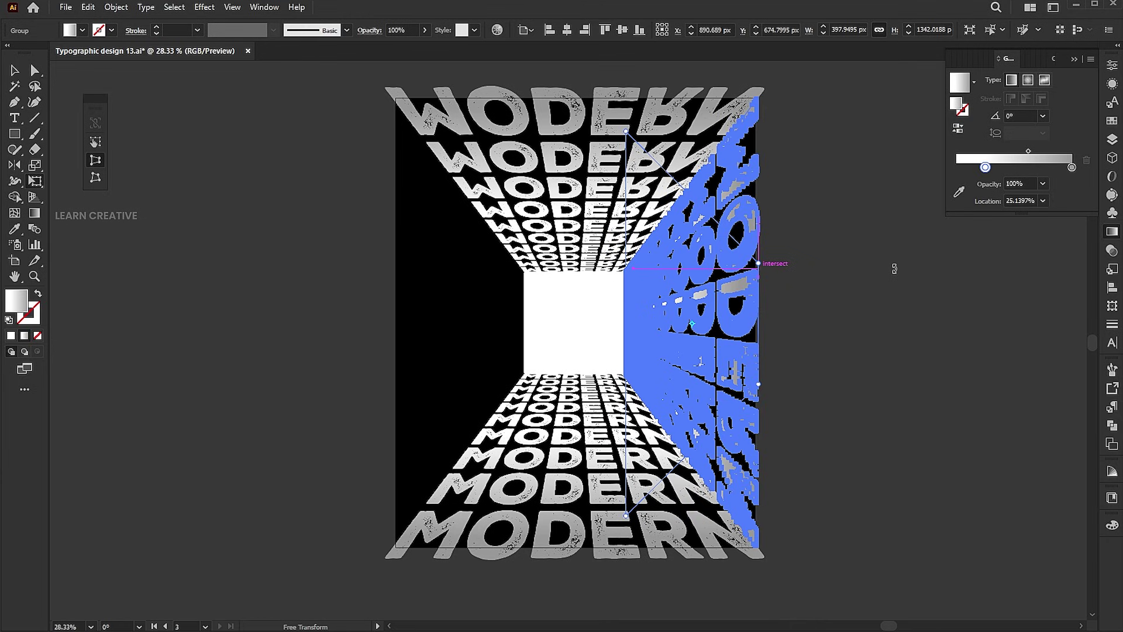
{"action": "key", "text": "v"}
{"action": "left_click", "coordinate": [886, 260]}
{"action": "mouse_move", "coordinate": [768, 261]}
{"action": "left_mouse_down"}
{"action": "mouse_move", "coordinate": [748, 252]}
{"action": "mouse_move", "coordinate": [506, 256]}
{"action": "left_mouse_up"}
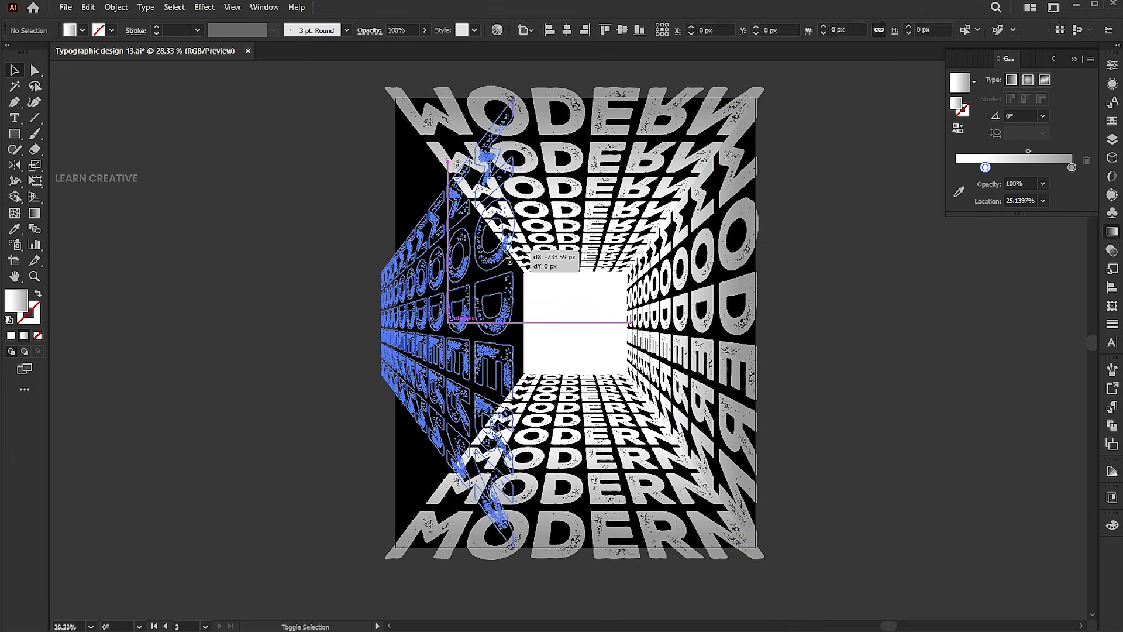
- Alt-drag a copy of the right wall to the left and reflect it across the vertical axis
{"action": "left_click_drag", "start_coordinate": [507, 258], "coordinate": [508, 258]}
{"action": "key", "text": "o"}
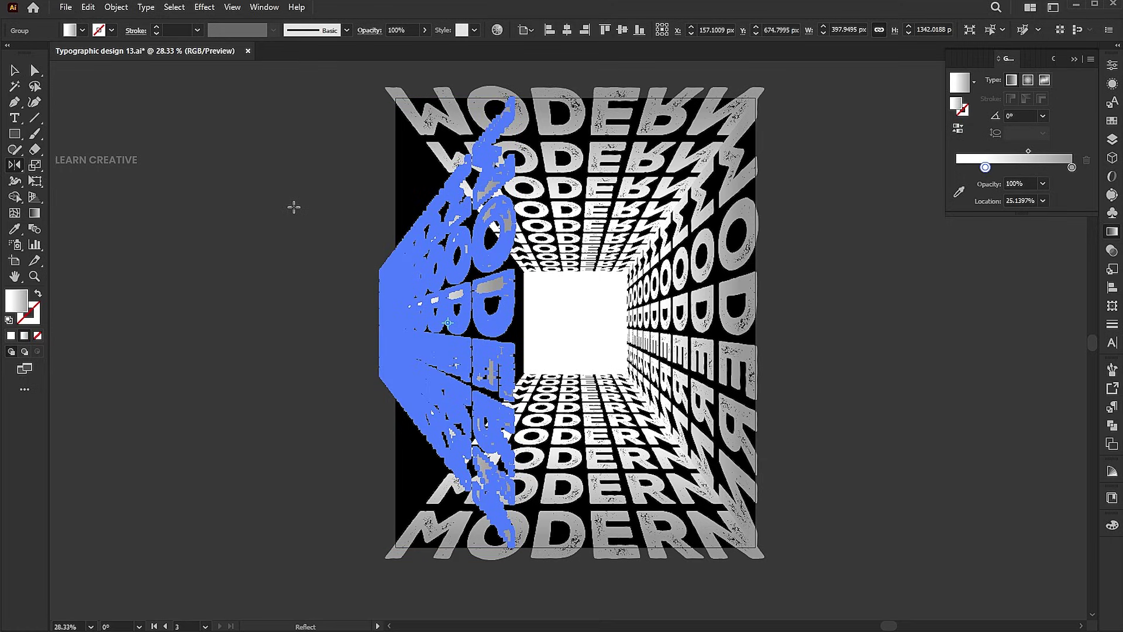
{"action": "key", "text": "Return"}
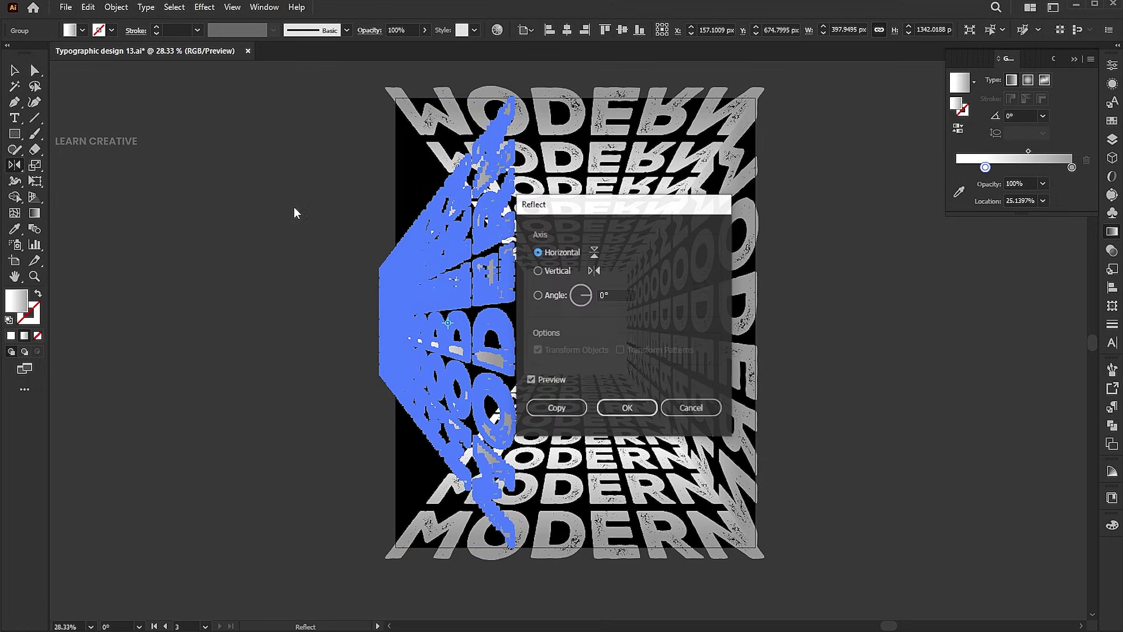
{"action": "left_click", "coordinate": [558, 271]}
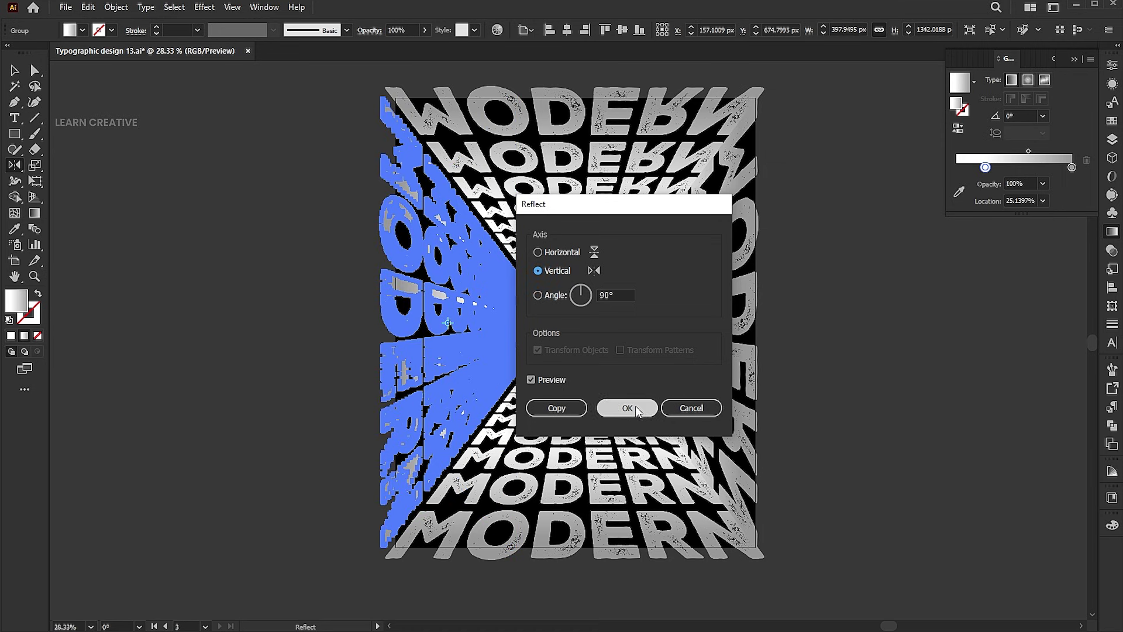
{"action": "left_click", "coordinate": [627, 408]}
- Nudge the mirrored left wall slightly right into position
{"action": "key", "text": "v"}
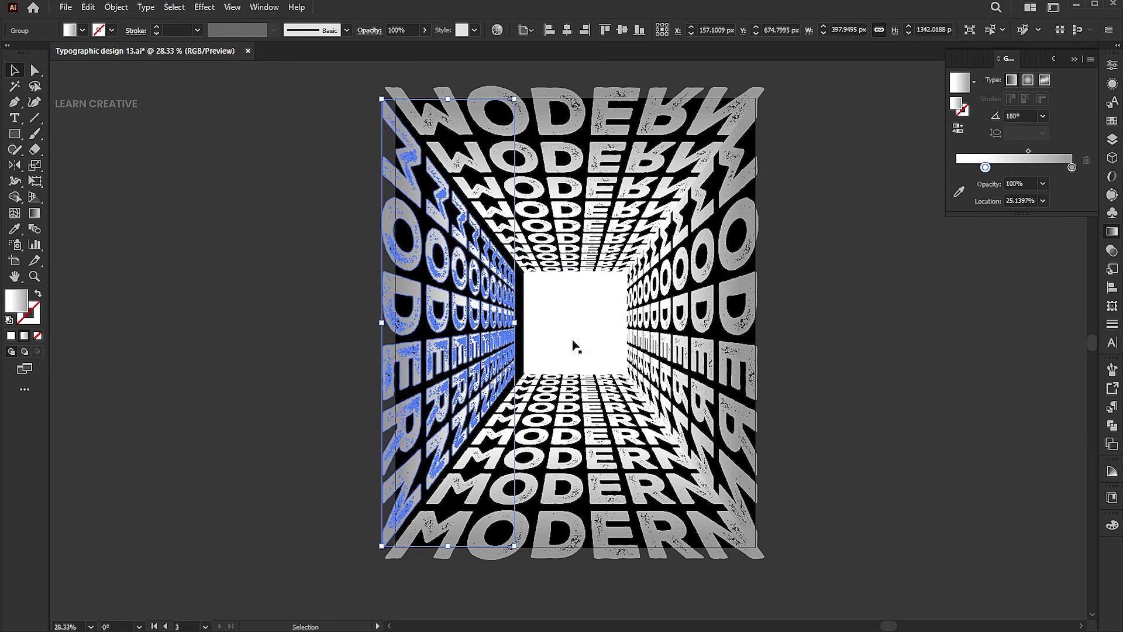
{"action": "left_click_drag", "start_coordinate": [506, 325], "coordinate": [508, 330]}
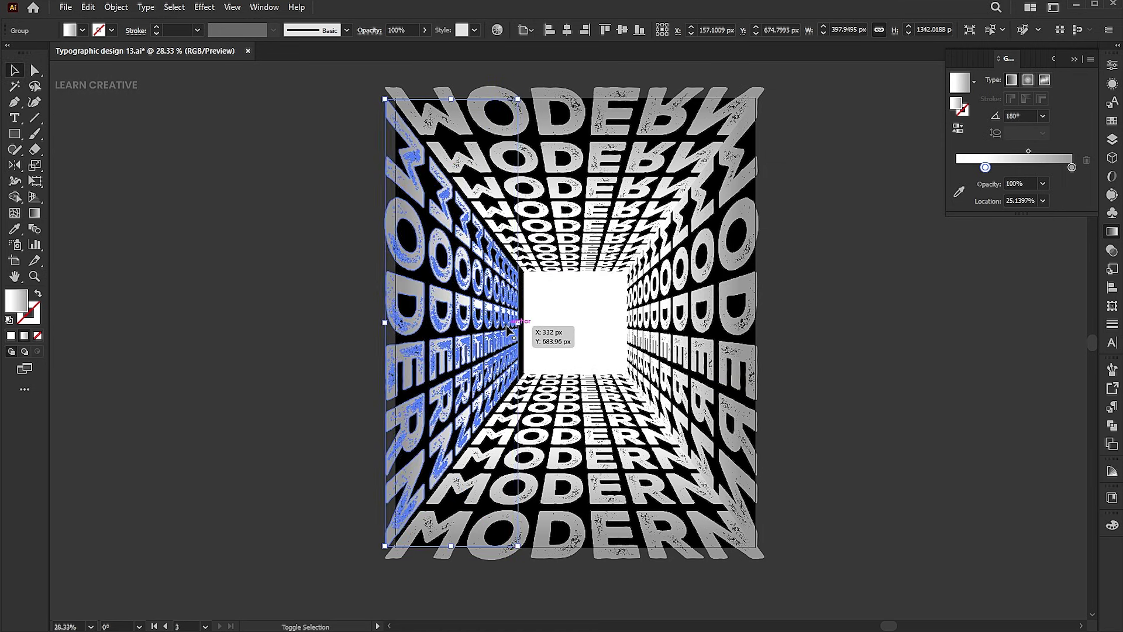
{"action": "key", "text": "Right"}
{"action": "key", "text": "Right"}
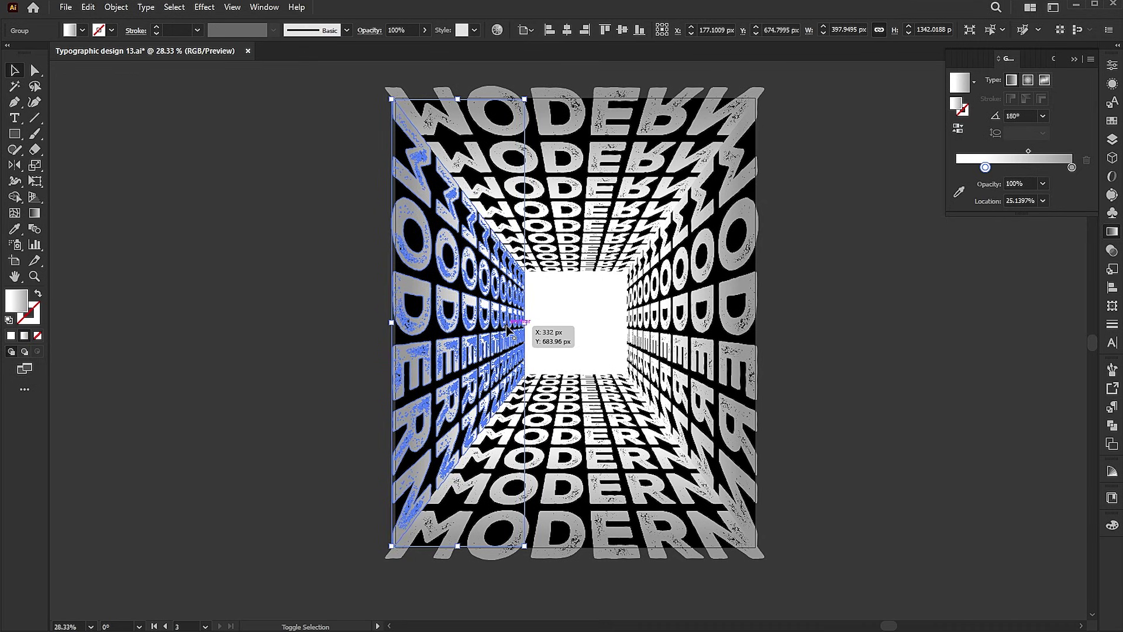
{"action": "left_click", "coordinate": [828, 327]}
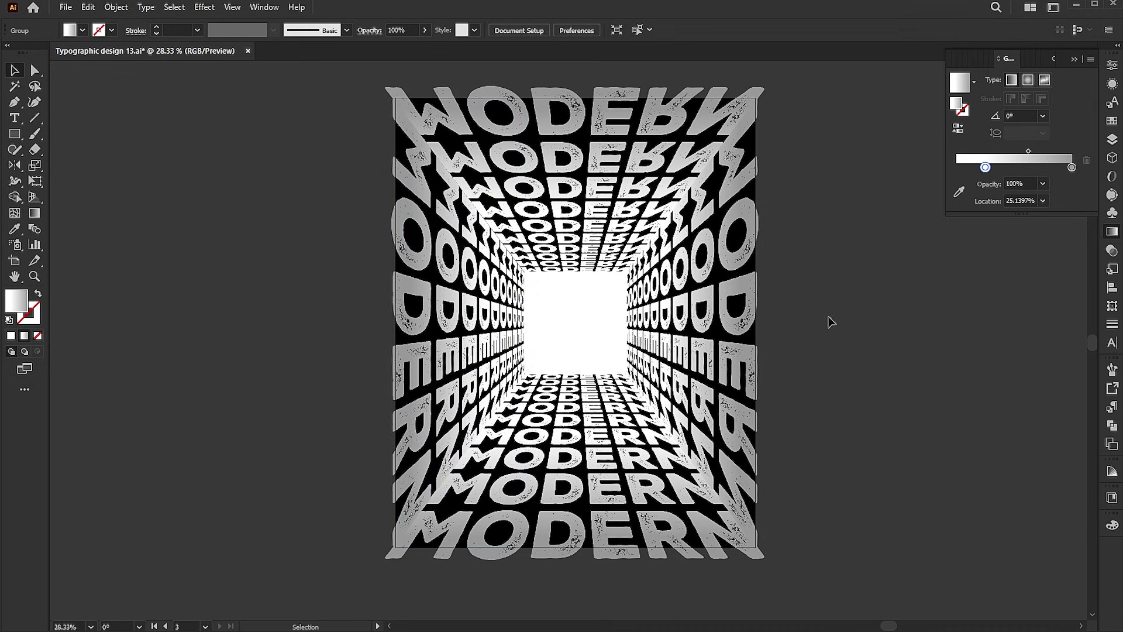
- Bring the central white square in front of the MODERN walls
{"action": "left_click", "coordinate": [582, 332]}
{"action": "right_click", "coordinate": [550, 321]}
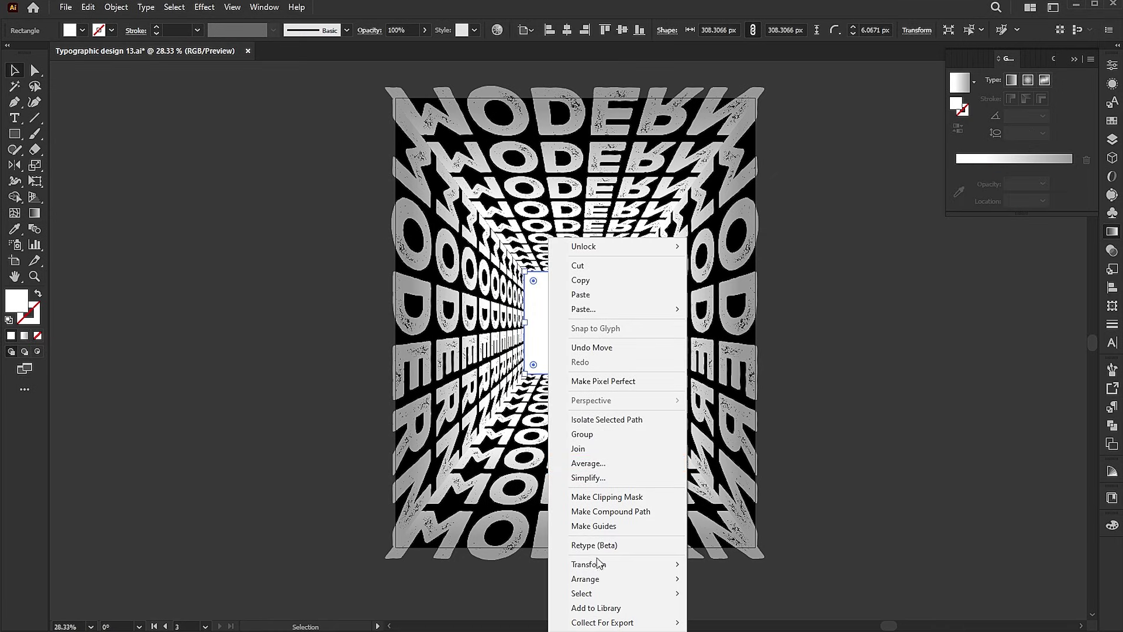
{"action": "mouse_move", "coordinate": [585, 579]}
{"action": "left_click", "coordinate": [702, 581]}
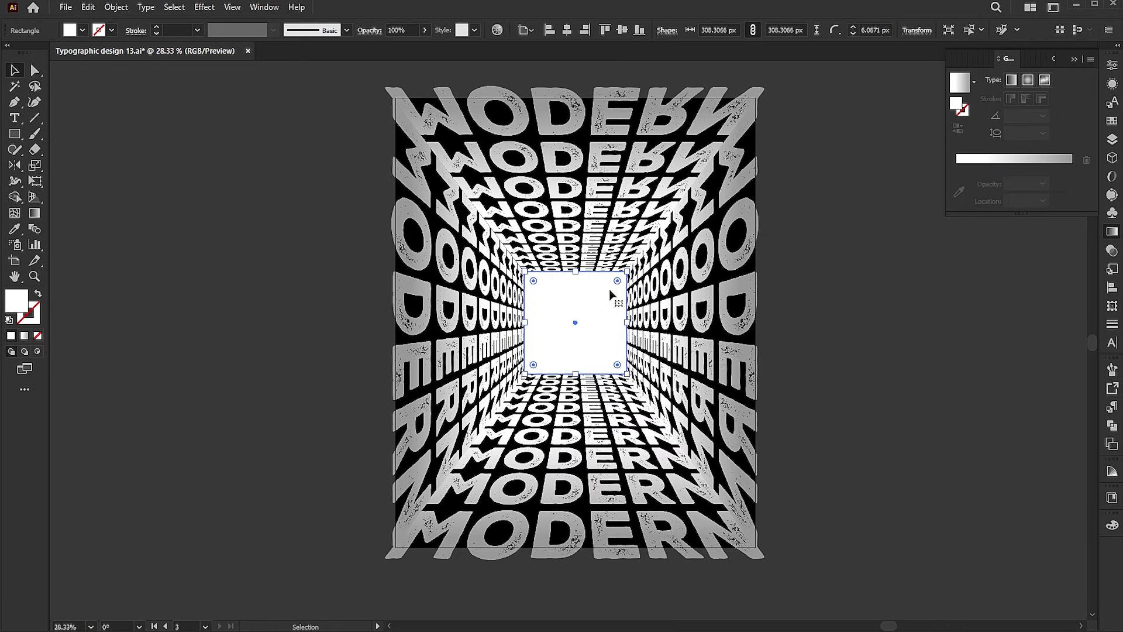
- Give the white square a soft Outer Glow effect, then begin File > Place
{"action": "left_click", "coordinate": [204, 7]}
{"action": "mouse_move", "coordinate": [263, 156]}
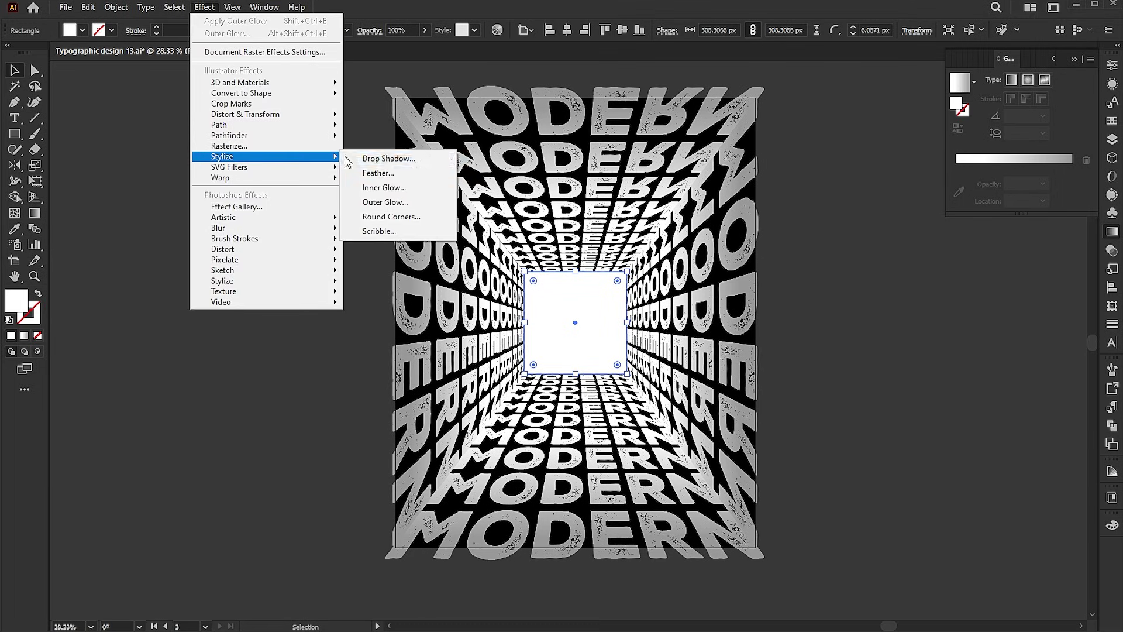
{"action": "left_click", "coordinate": [381, 202]}
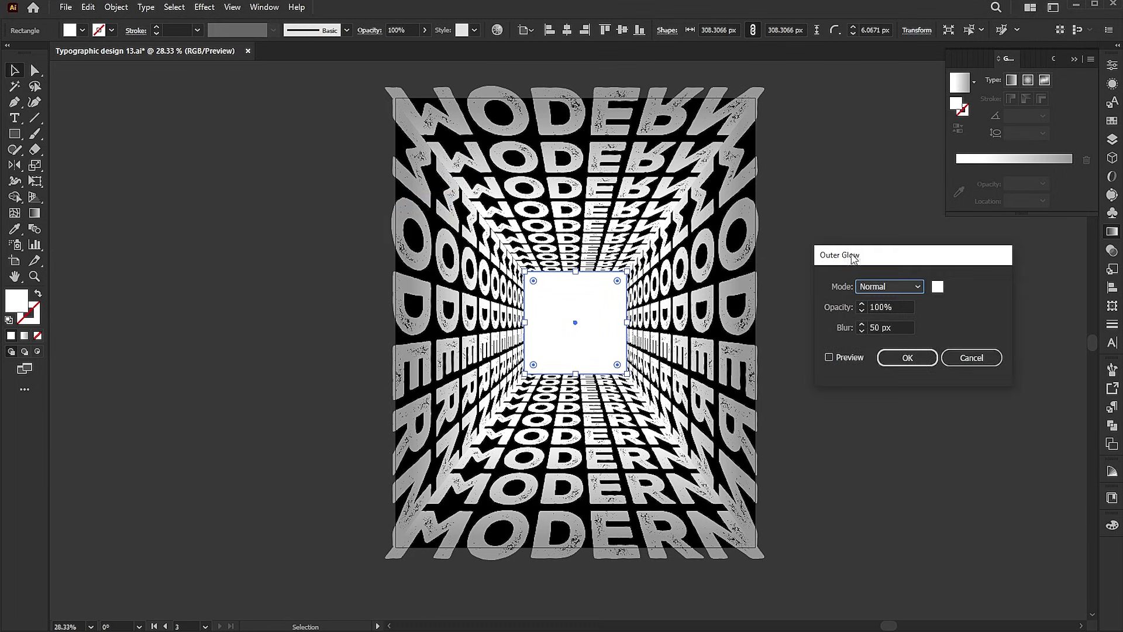
{"action": "left_click_drag", "start_coordinate": [854, 255], "coordinate": [599, 98]}
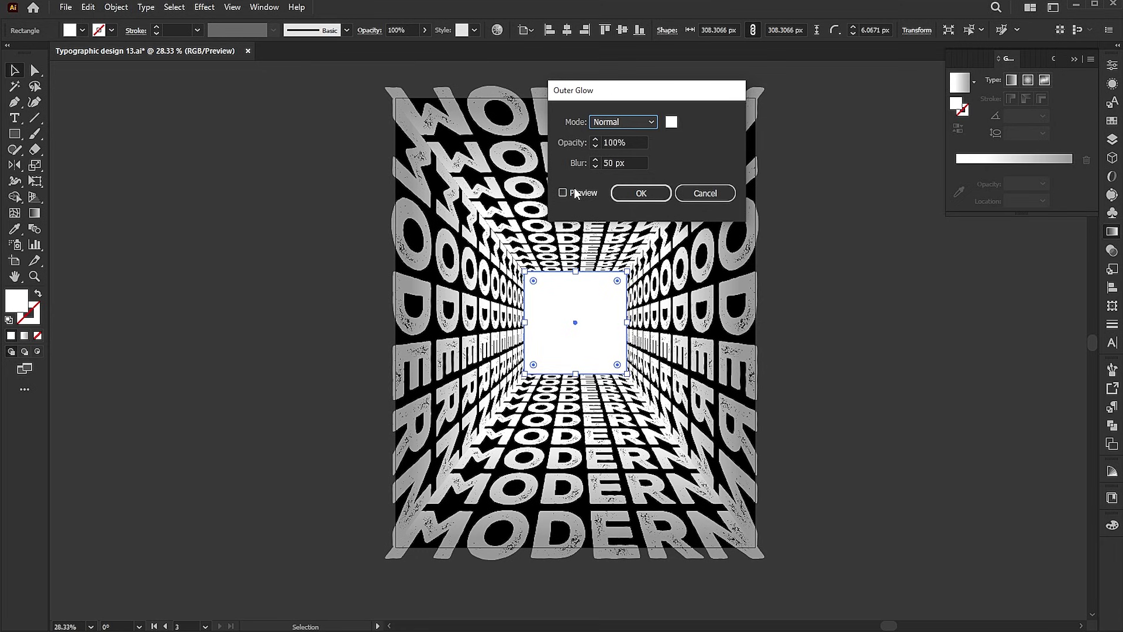
{"action": "left_click", "coordinate": [572, 191]}
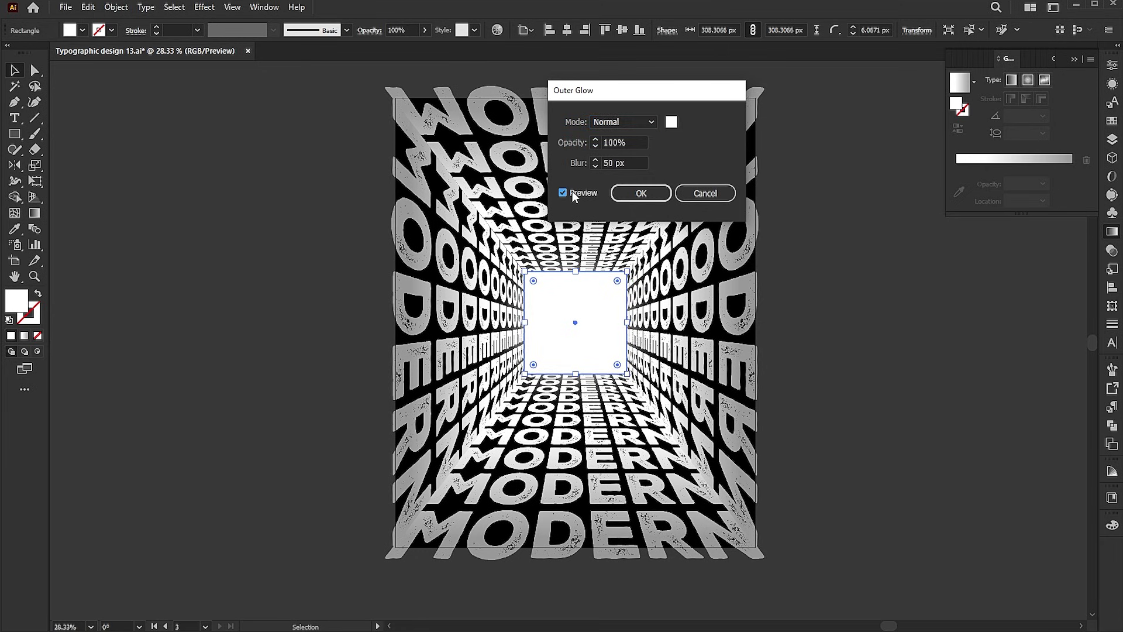
{"action": "left_click", "coordinate": [648, 195]}
{"action": "left_click", "coordinate": [862, 240]}
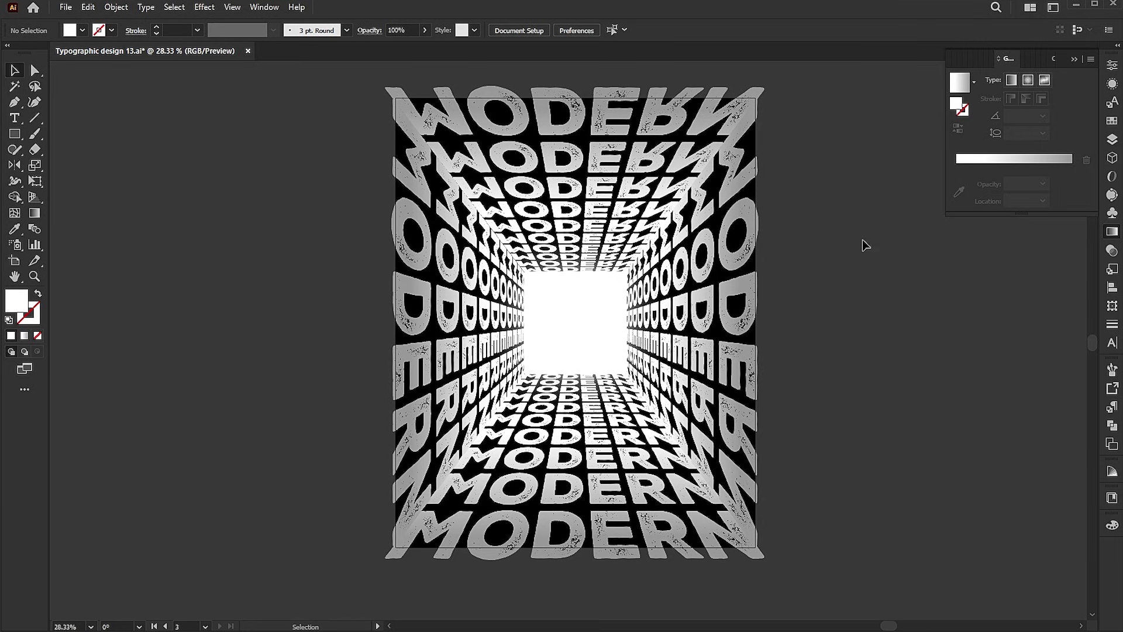
{"action": "left_click", "coordinate": [66, 7]}
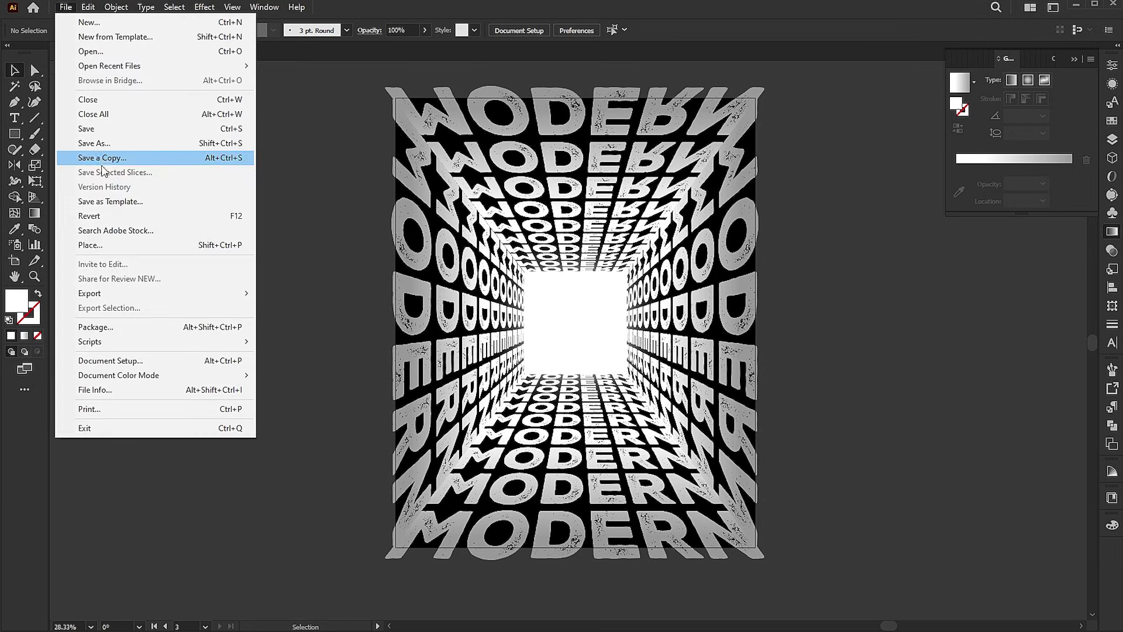
{"action": "left_click", "coordinate": [101, 242]}
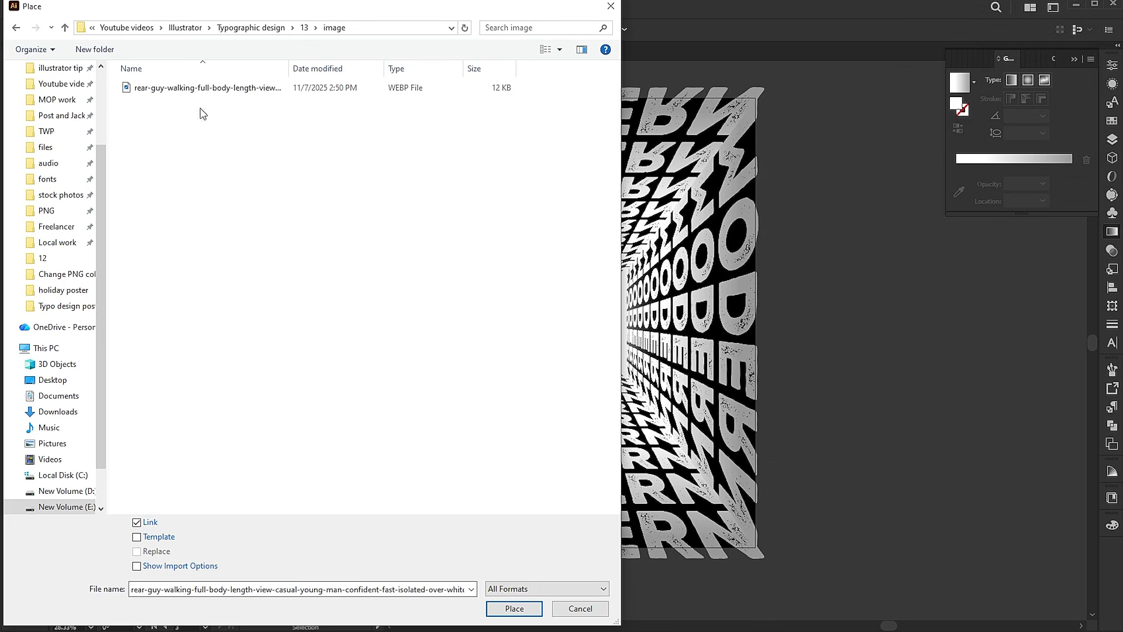
- Place the walking-man photo in the doorway and trace it as an expanded Silhouettes image
{"action": "left_click", "coordinate": [515, 608]}
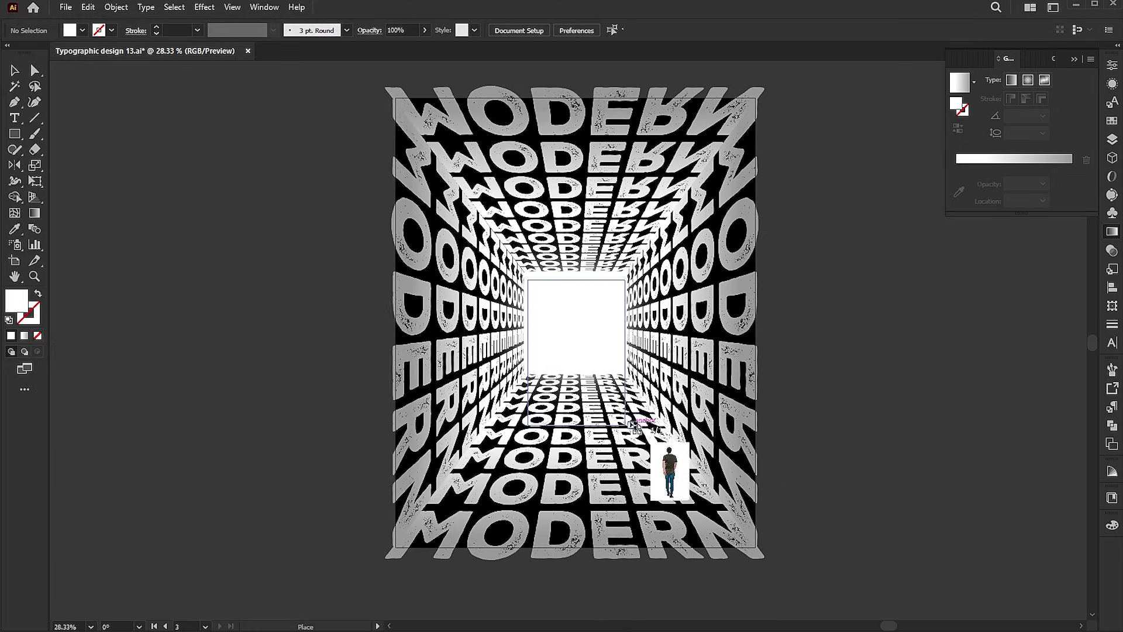
{"action": "left_click_drag", "start_coordinate": [528, 279], "coordinate": [624, 425]}
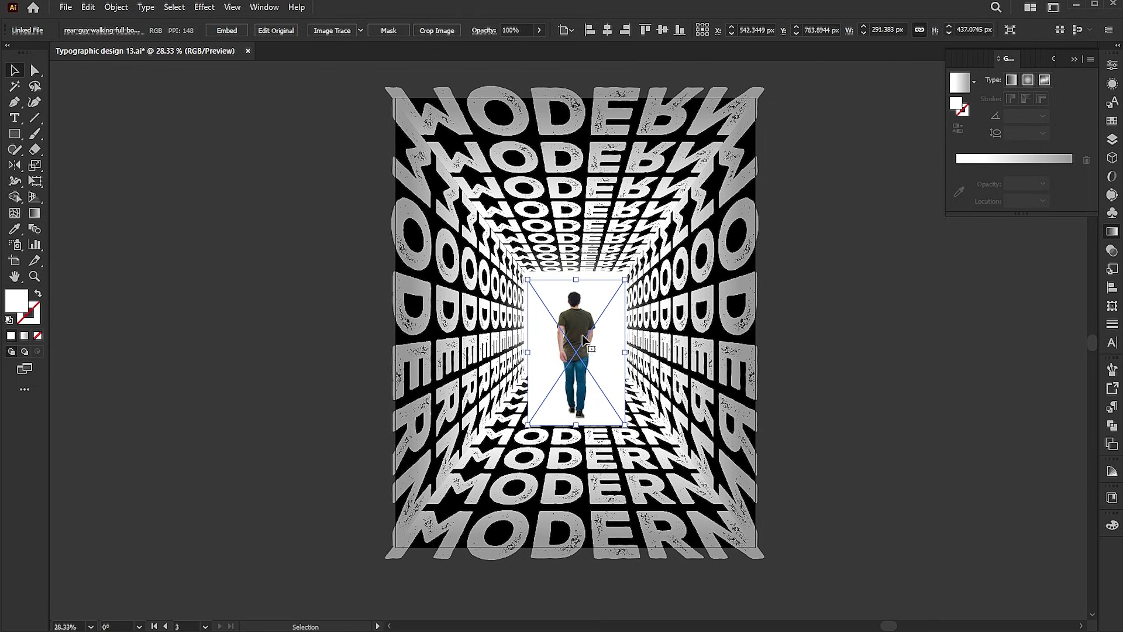
{"action": "left_click", "coordinate": [360, 29]}
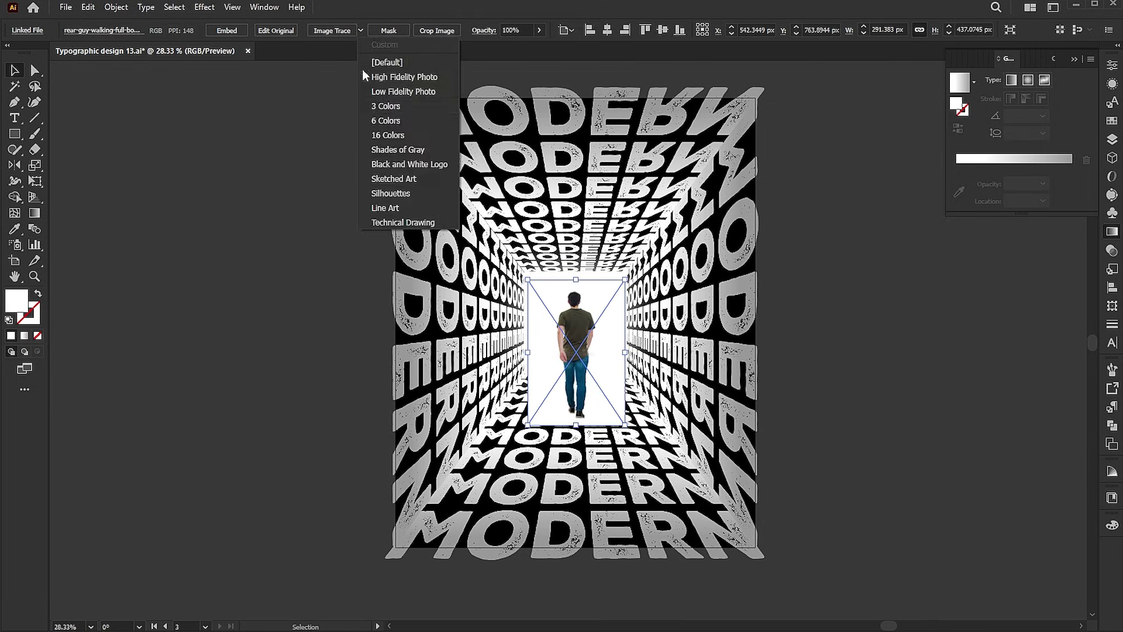
{"action": "left_click", "coordinate": [383, 195]}
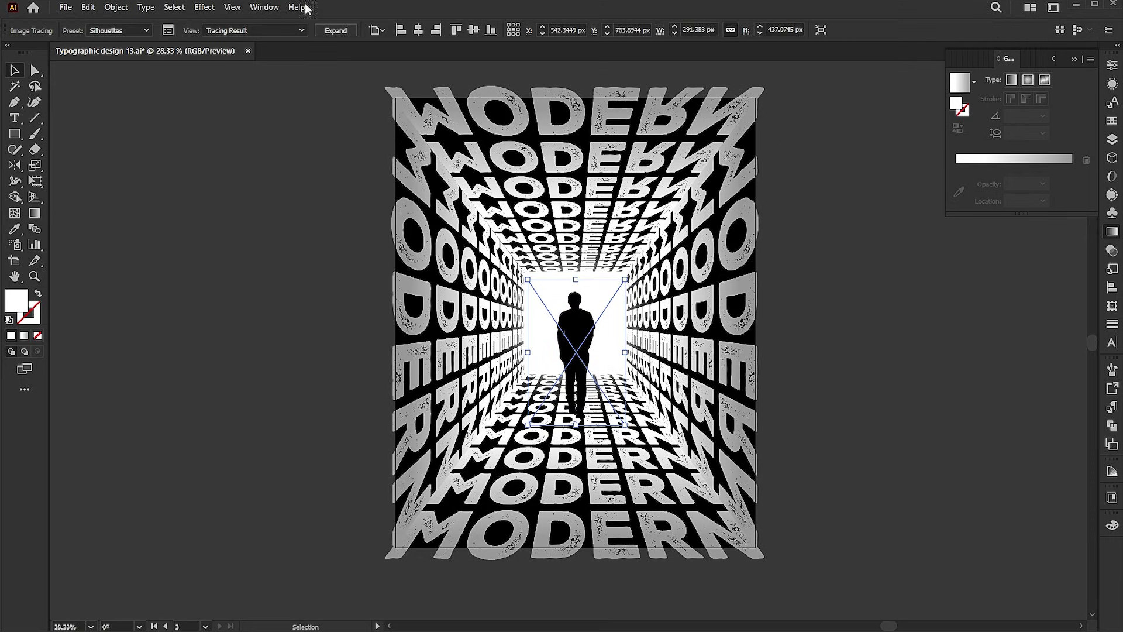
{"action": "left_click", "coordinate": [335, 30]}
{"action": "left_click", "coordinate": [945, 413]}
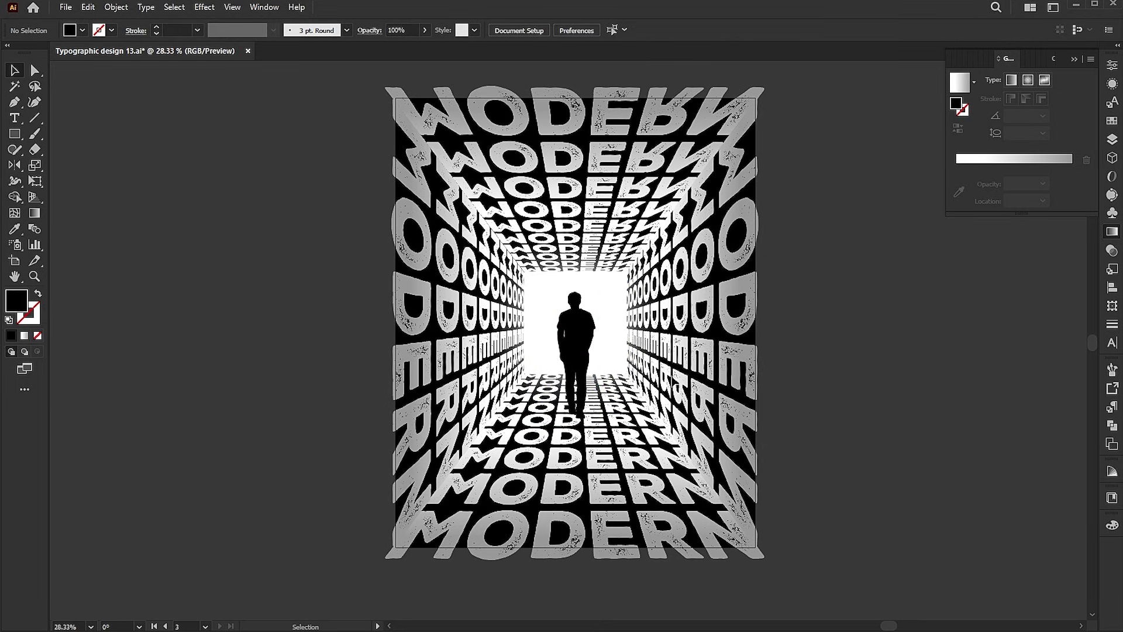
- Copy the man's silhouette and paste a duplicate in front
{"action": "left_click", "coordinate": [578, 338]}
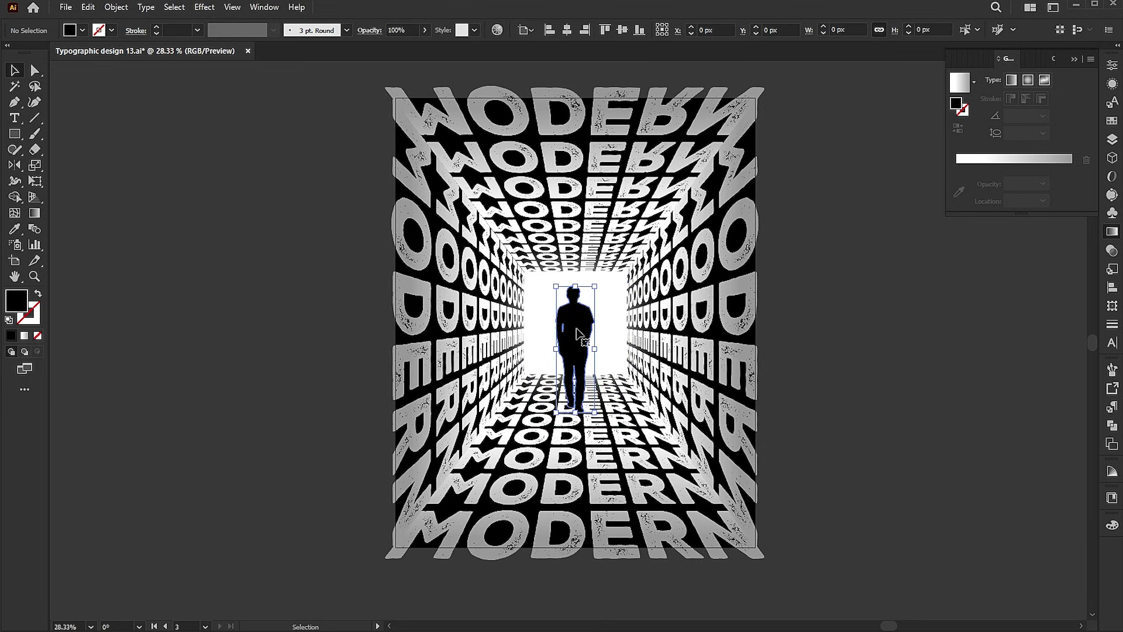
{"action": "left_click", "coordinate": [91, 8]}
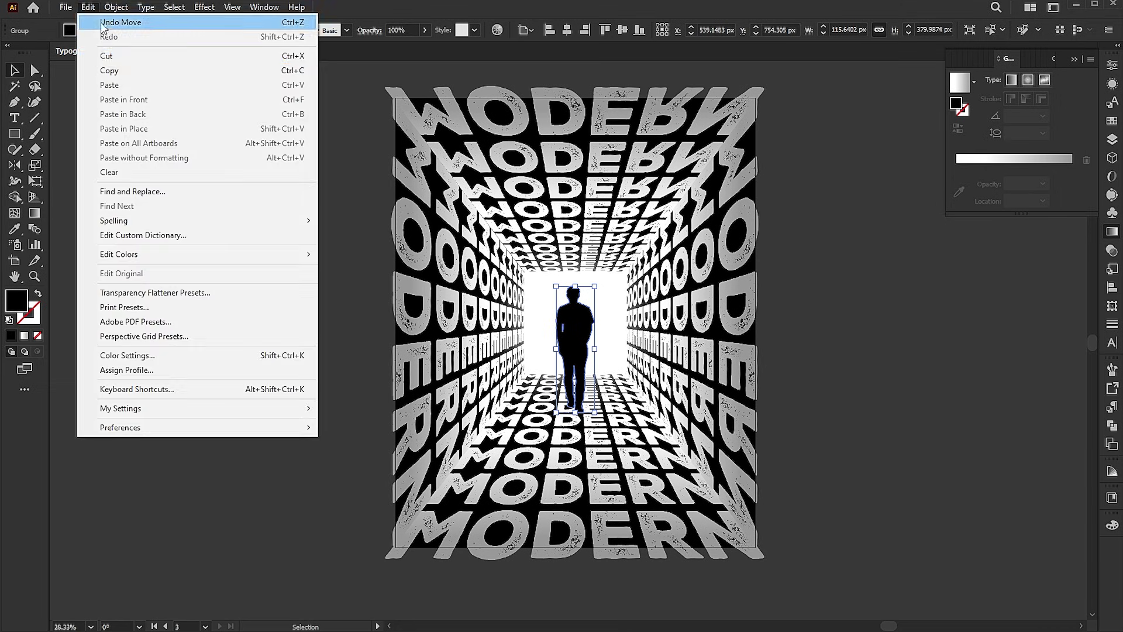
{"action": "left_click", "coordinate": [109, 73]}
{"action": "left_click", "coordinate": [801, 392]}
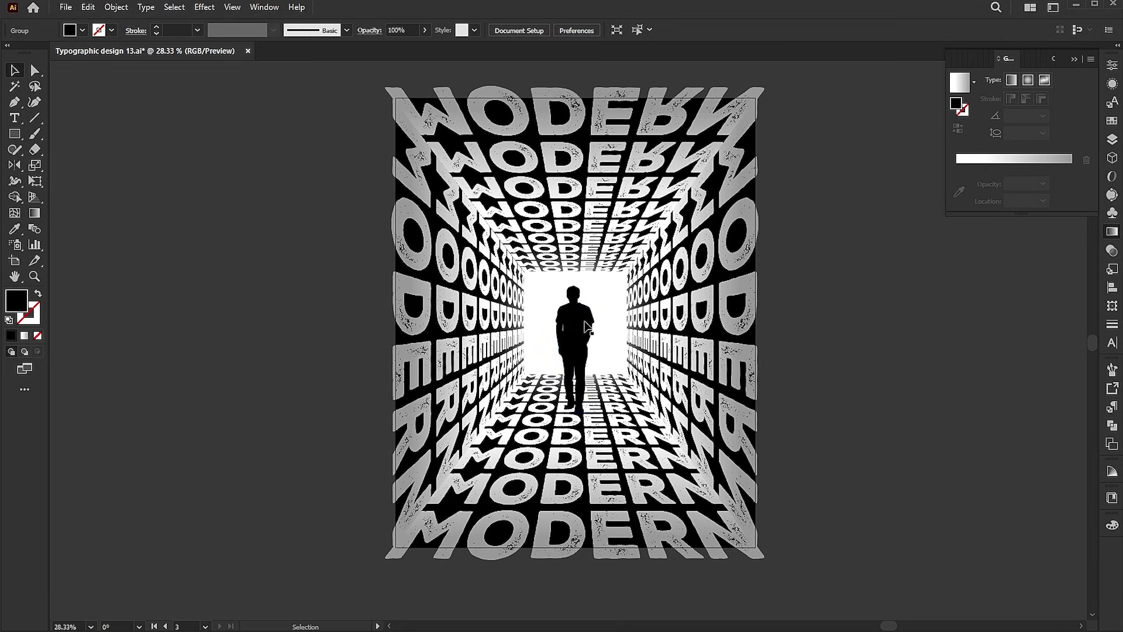
{"action": "left_click", "coordinate": [88, 7]}
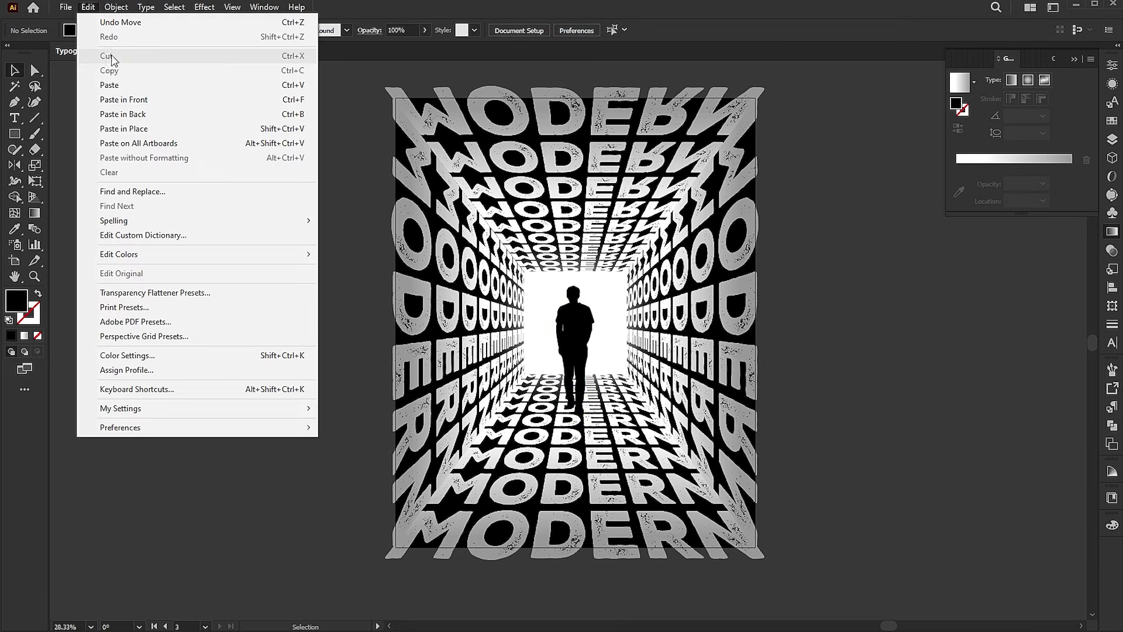
{"action": "left_click", "coordinate": [122, 100]}
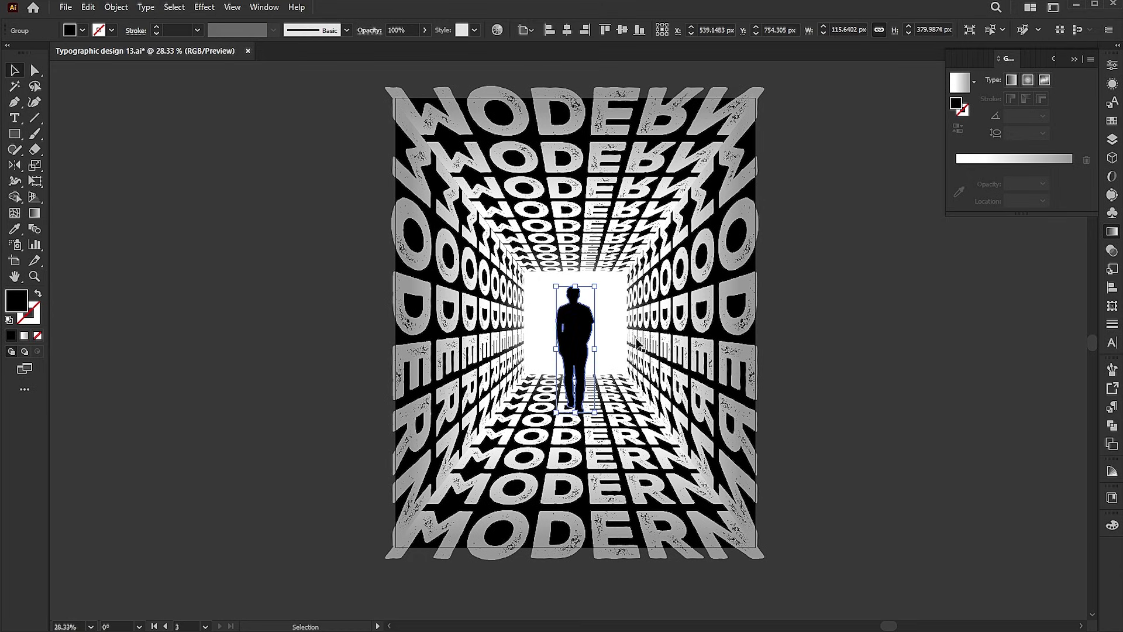
- Flip the silhouette copy down below the man and widen its bottom with Free Transform perspective
{"action": "left_click_drag", "start_coordinate": [576, 285], "coordinate": [556, 555]}
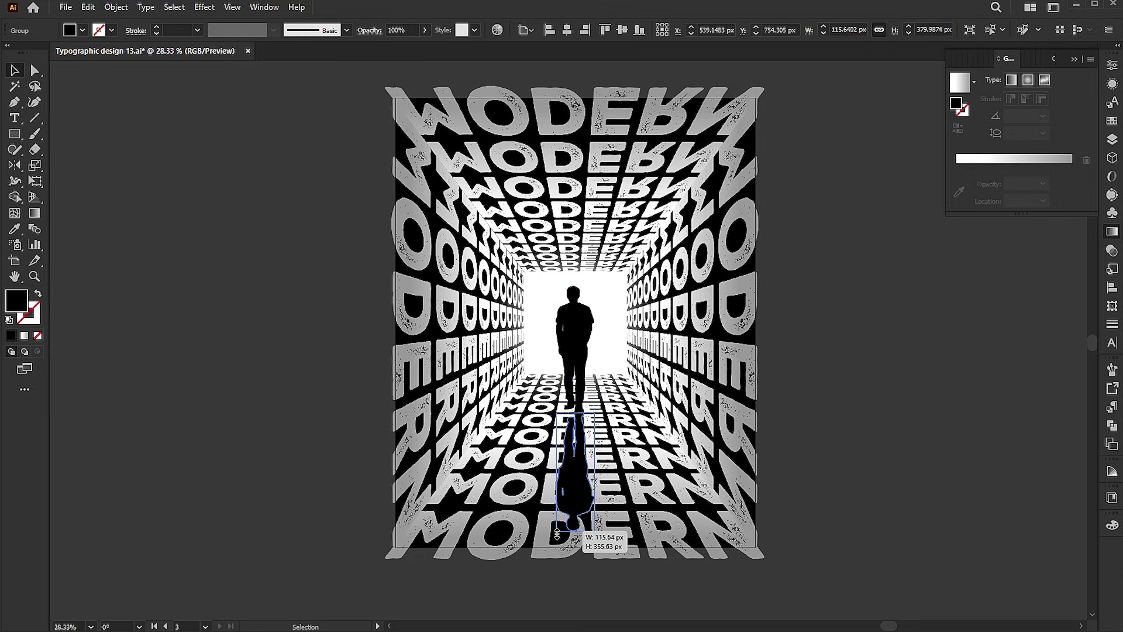
{"action": "left_click_drag", "start_coordinate": [557, 556], "coordinate": [555, 553]}
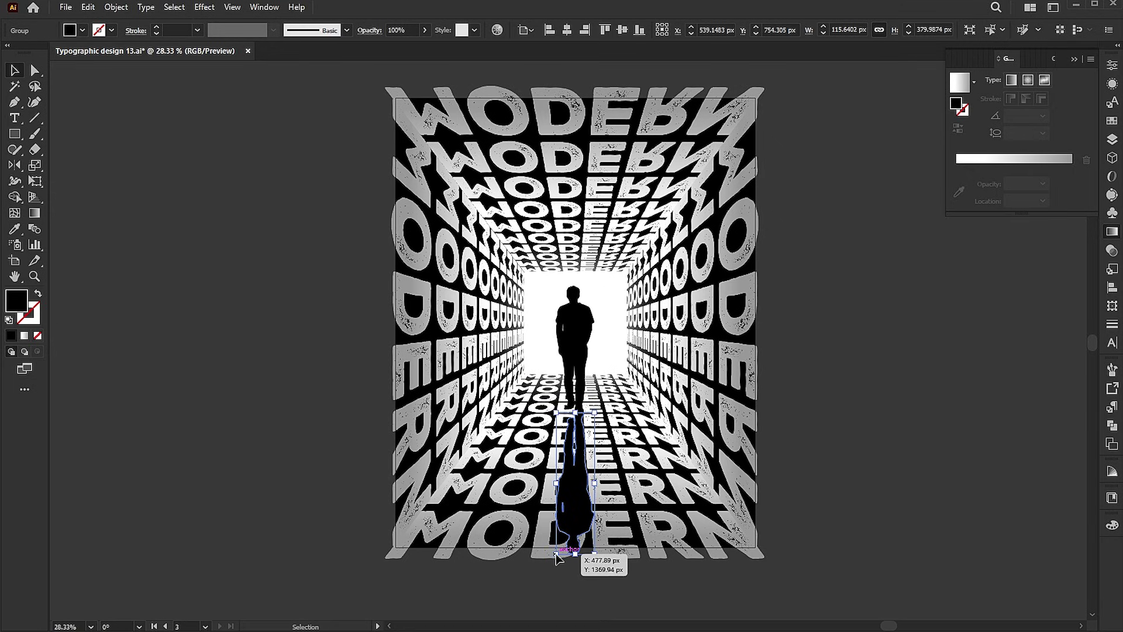
{"action": "left_click", "coordinate": [36, 184]}
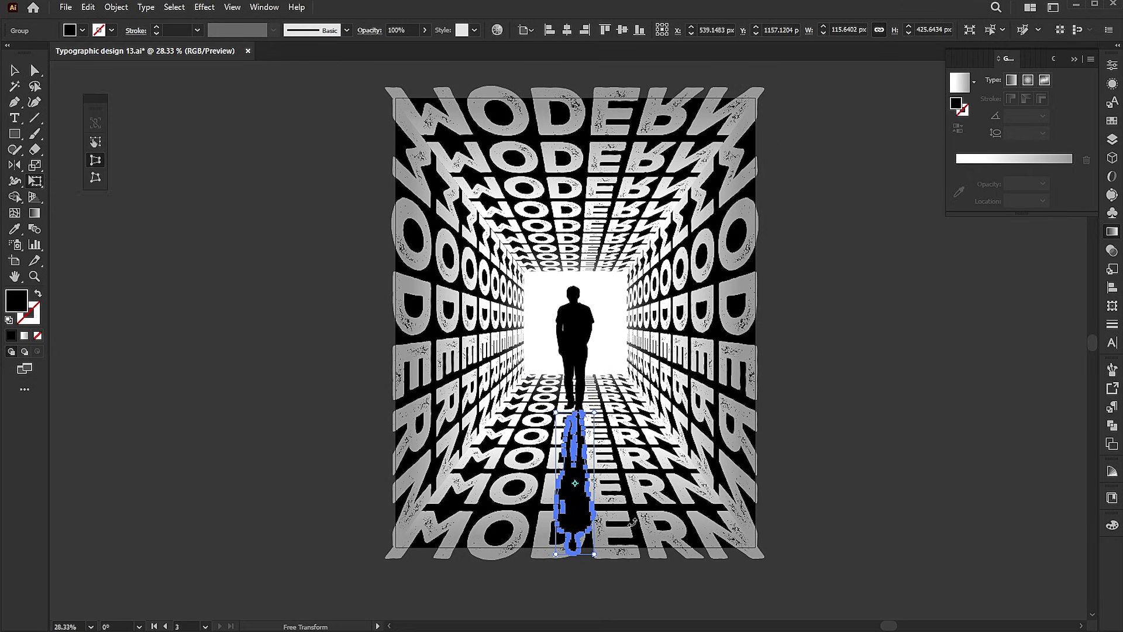
{"action": "left_click_drag", "start_coordinate": [595, 556], "coordinate": [686, 538]}
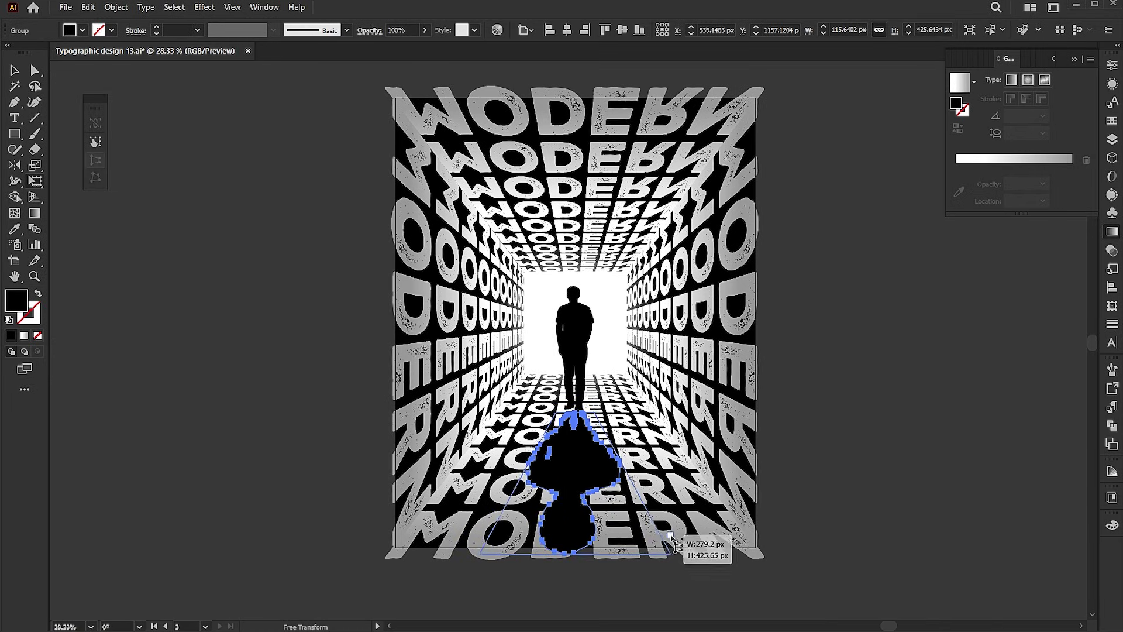
{"action": "left_click_drag", "start_coordinate": [686, 539], "coordinate": [687, 538]}
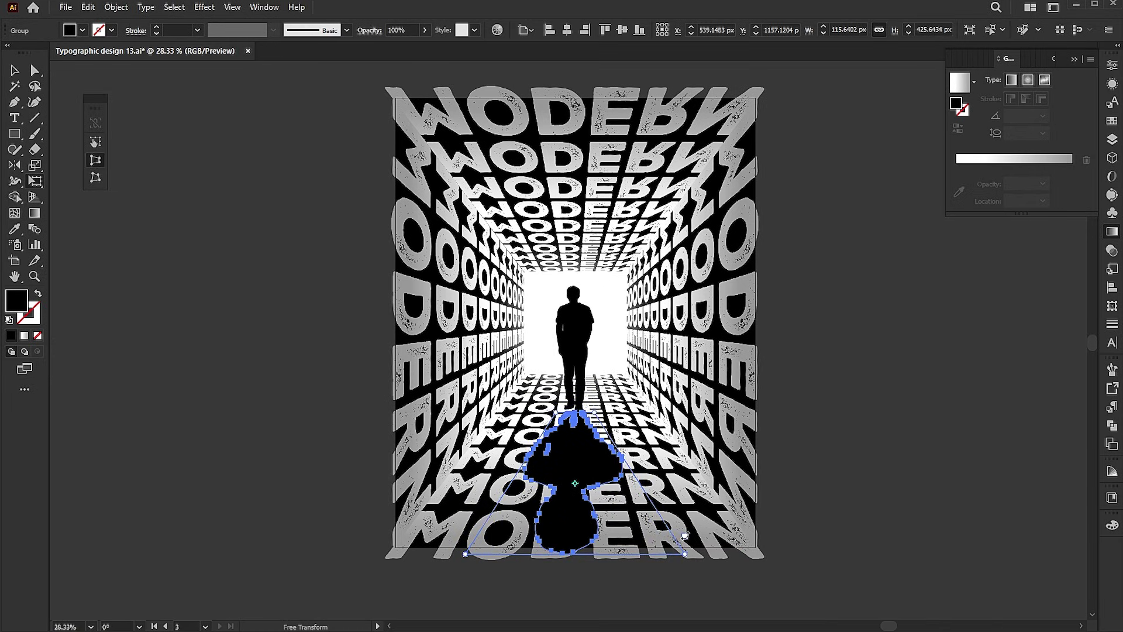
{"action": "key", "text": "v"}
{"action": "left_click", "coordinate": [847, 451]}
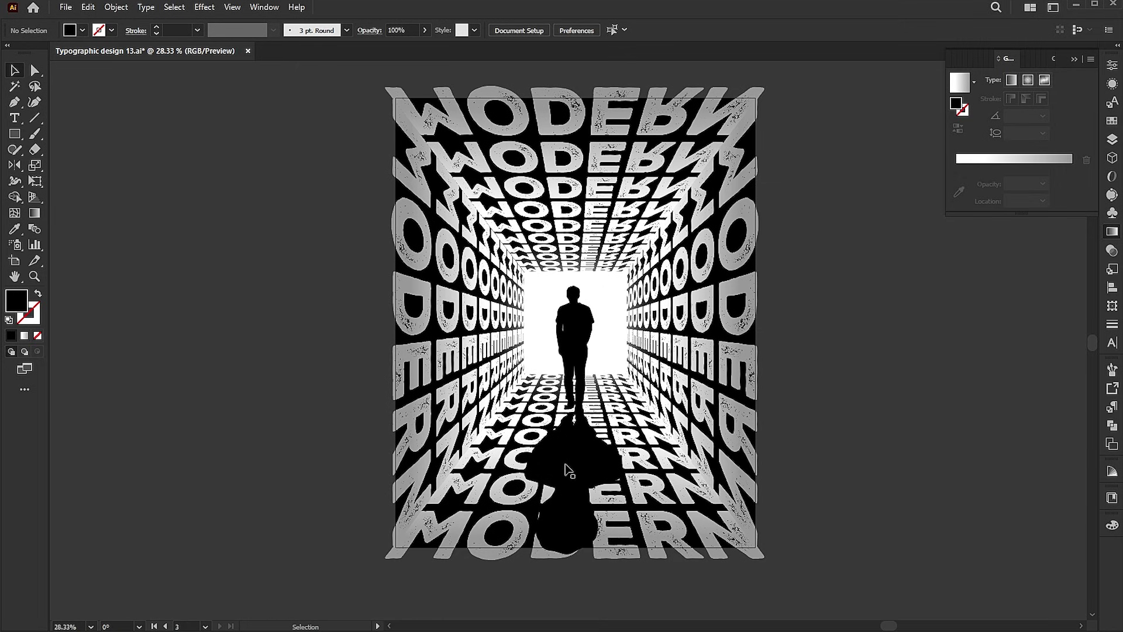
- Apply a slight Gaussian Blur to the shadow shape
{"action": "left_click", "coordinate": [571, 468]}
{"action": "left_click", "coordinate": [206, 8]}
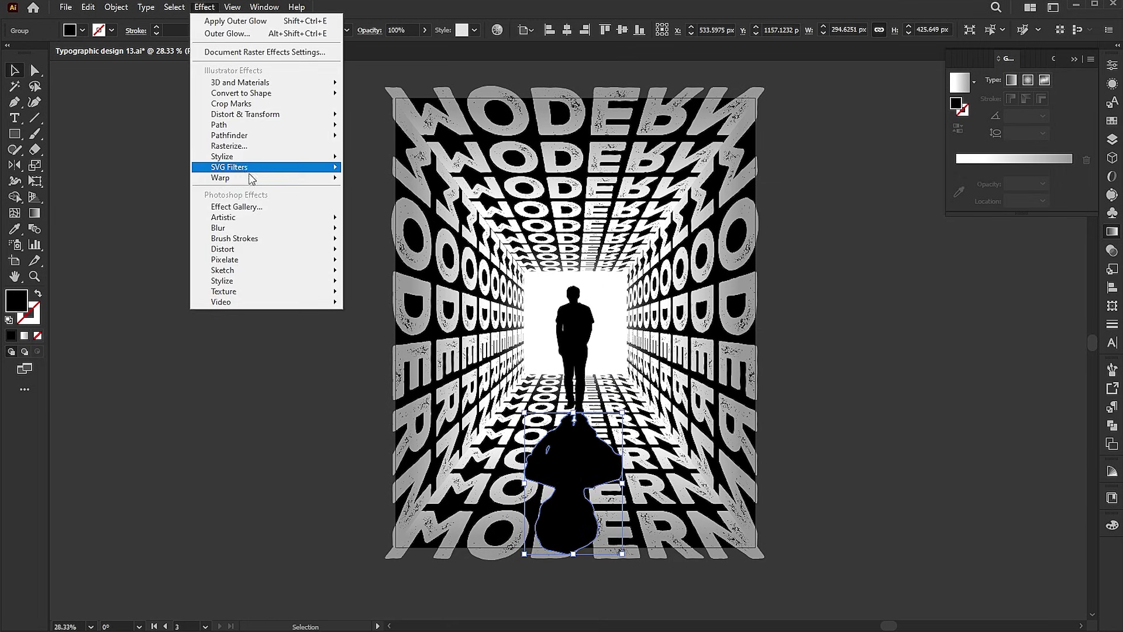
{"action": "mouse_move", "coordinate": [218, 227]}
{"action": "left_click", "coordinate": [358, 230]}
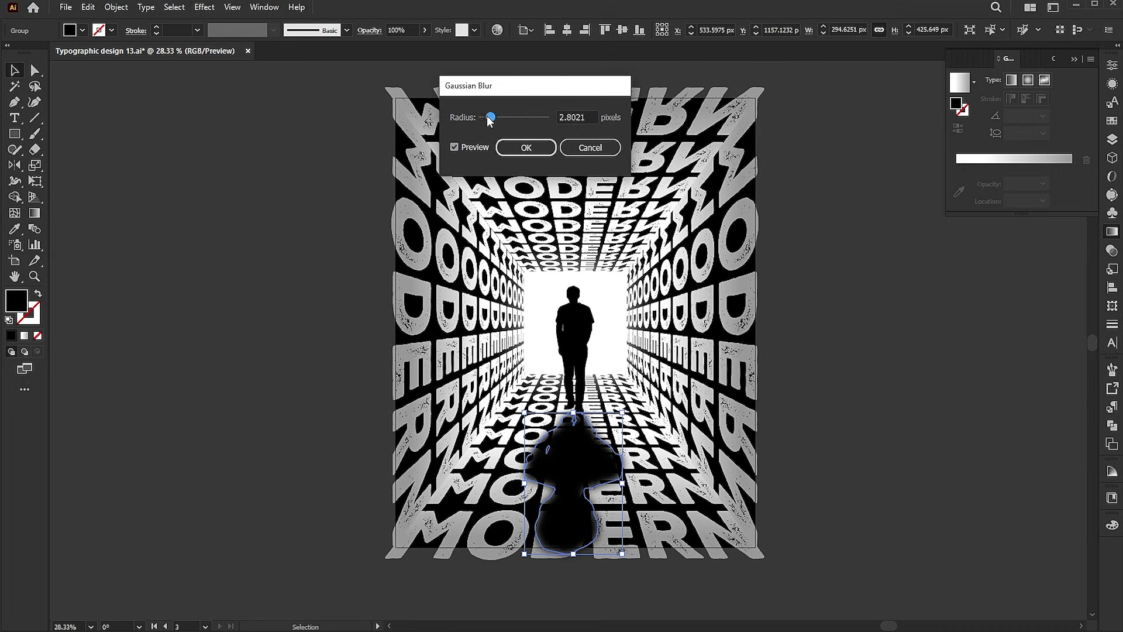
{"action": "left_click", "coordinate": [525, 149]}
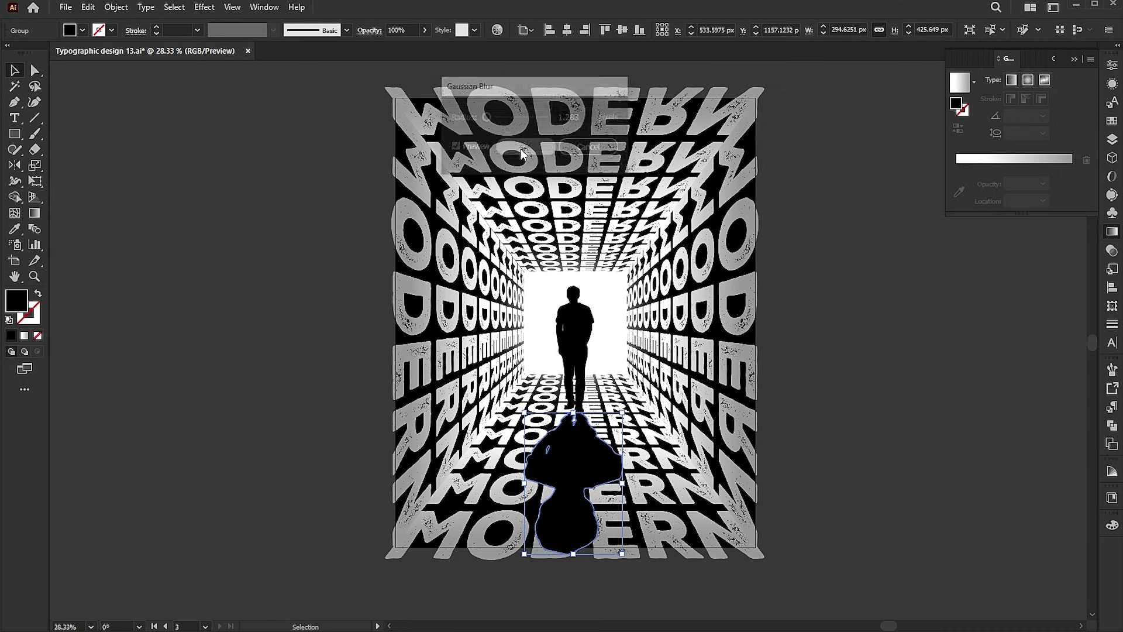
- Fill the shadow with the White-Black gradient, making the white stop black at 0% opacity
{"action": "left_click", "coordinate": [24, 336]}
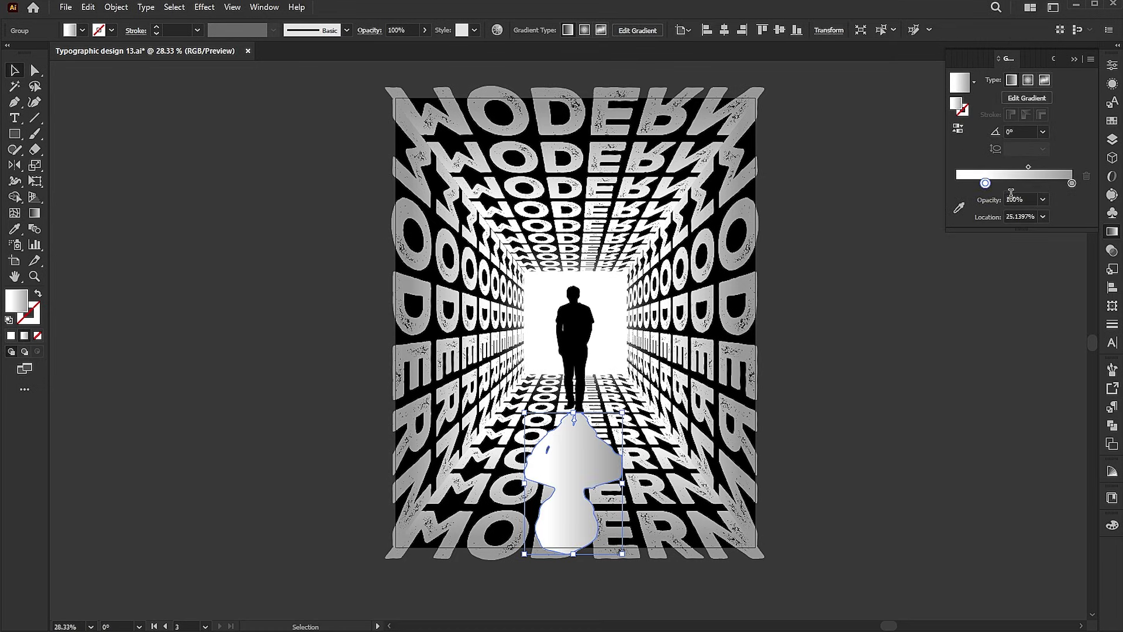
{"action": "left_click", "coordinate": [970, 86]}
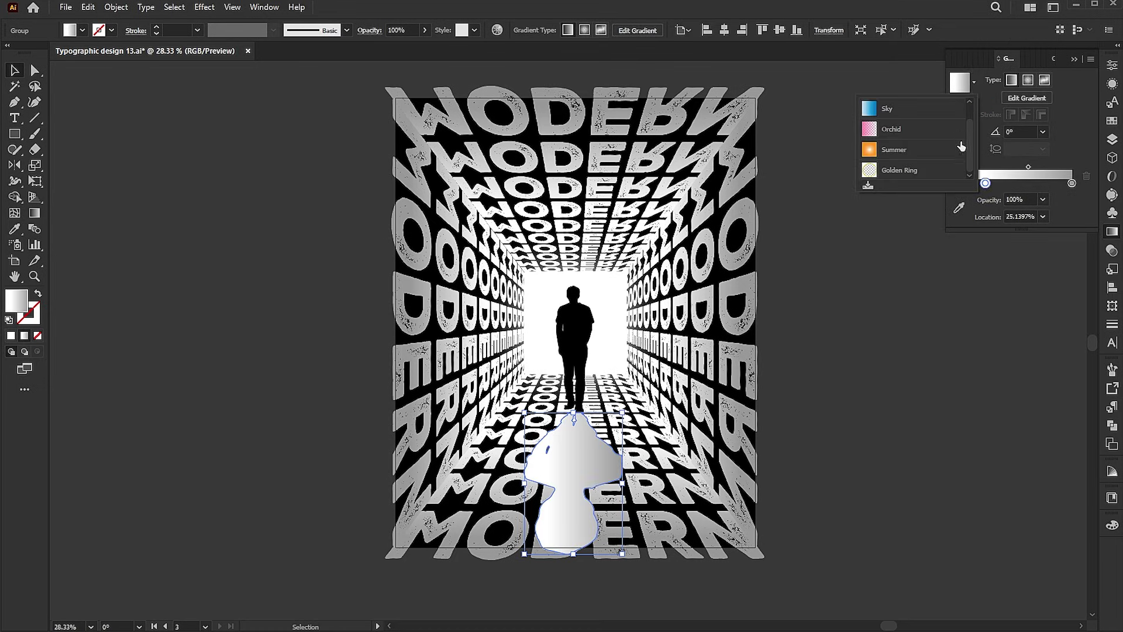
{"action": "left_click", "coordinate": [936, 109]}
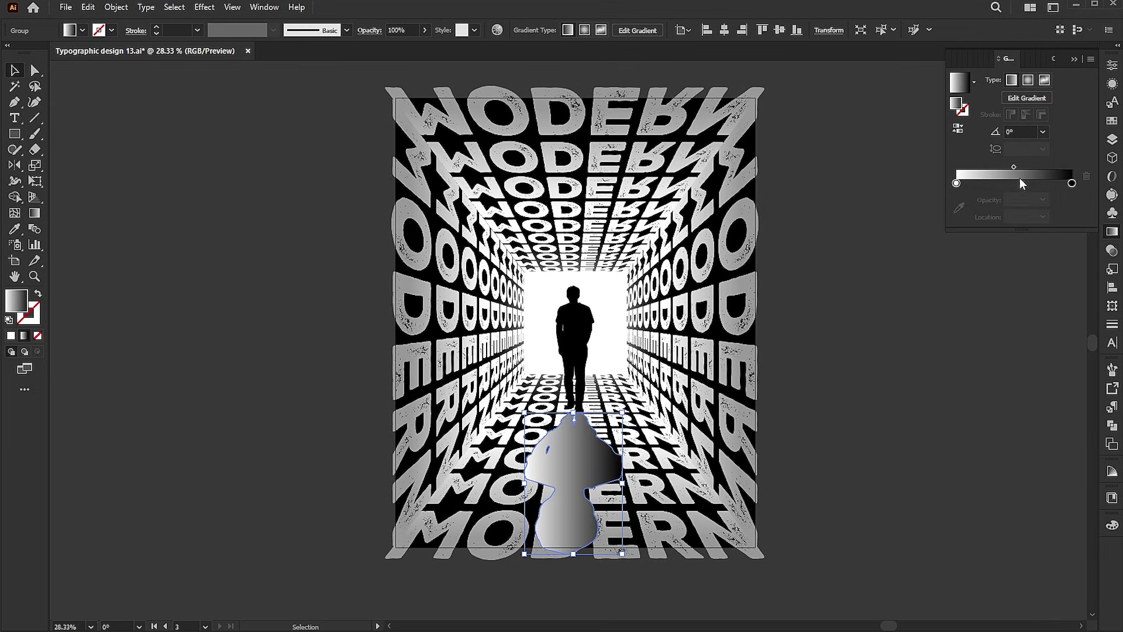
{"action": "double_click", "coordinate": [956, 183]}
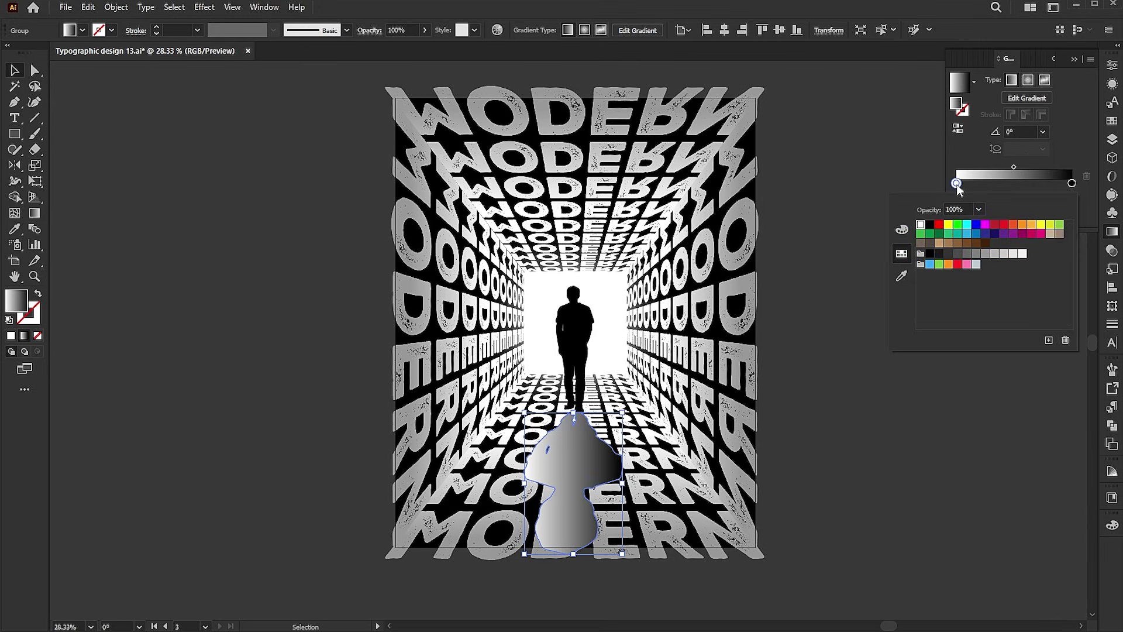
{"action": "left_click", "coordinate": [929, 226]}
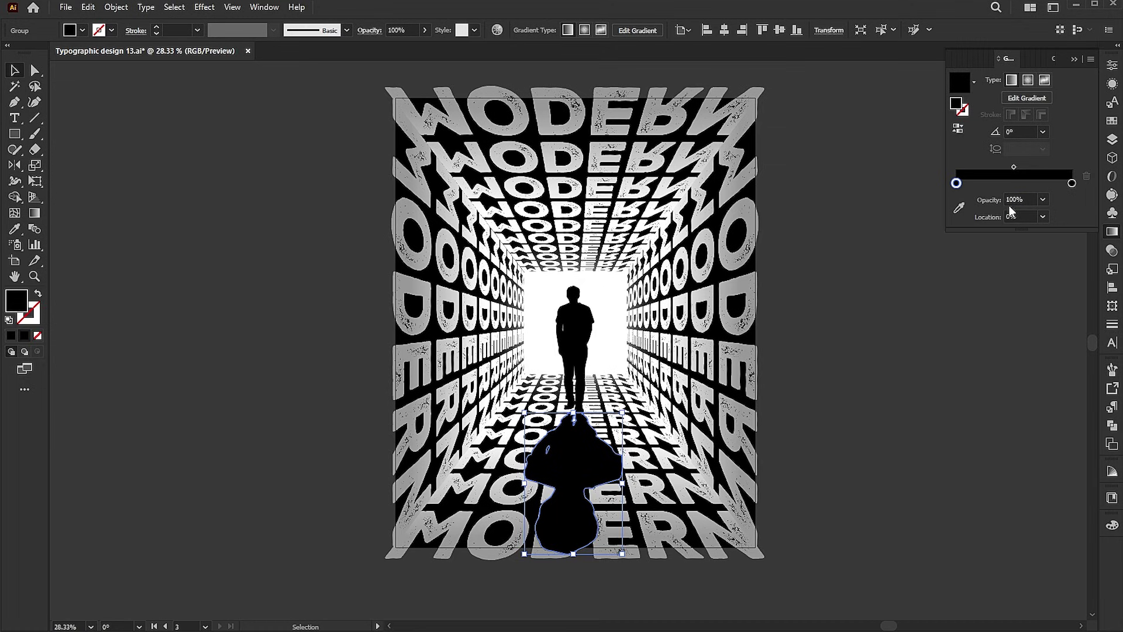
{"action": "left_click", "coordinate": [1027, 199]}
{"action": "type", "text": "0"}
{"action": "key", "text": "Return"}
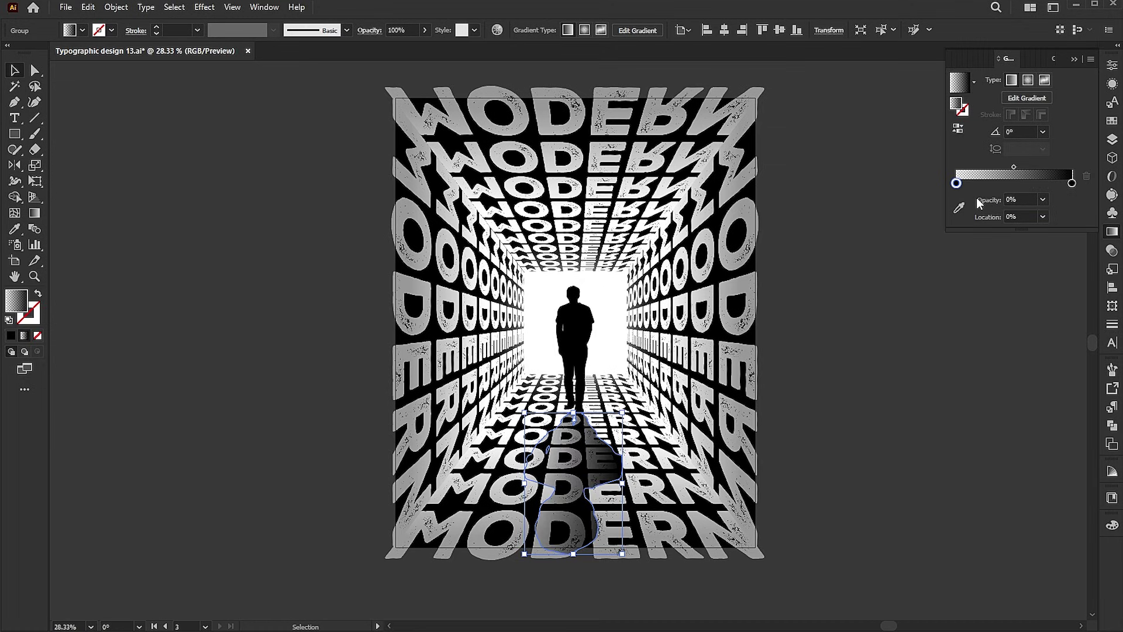
- Drag the Gradient tool across the shadow so the fade runs along its length
{"action": "left_click", "coordinate": [35, 214]}
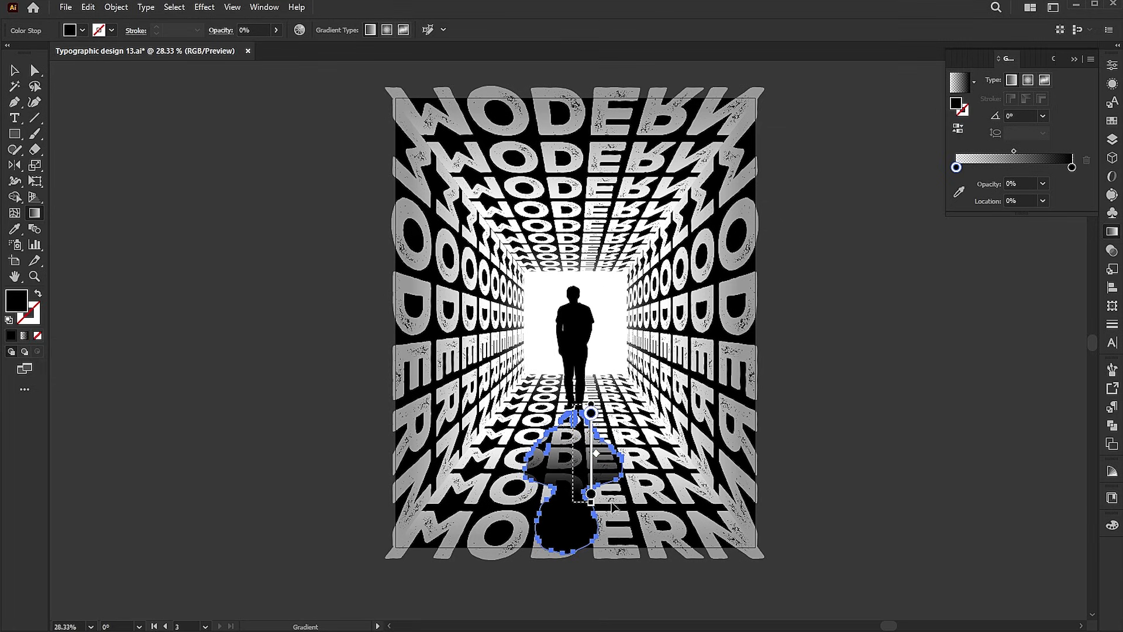
{"action": "mouse_move", "coordinate": [573, 410]}
{"action": "left_mouse_down"}
{"action": "mouse_move", "coordinate": [574, 506]}
{"action": "mouse_move", "coordinate": [604, 418]}
{"action": "left_mouse_up"}
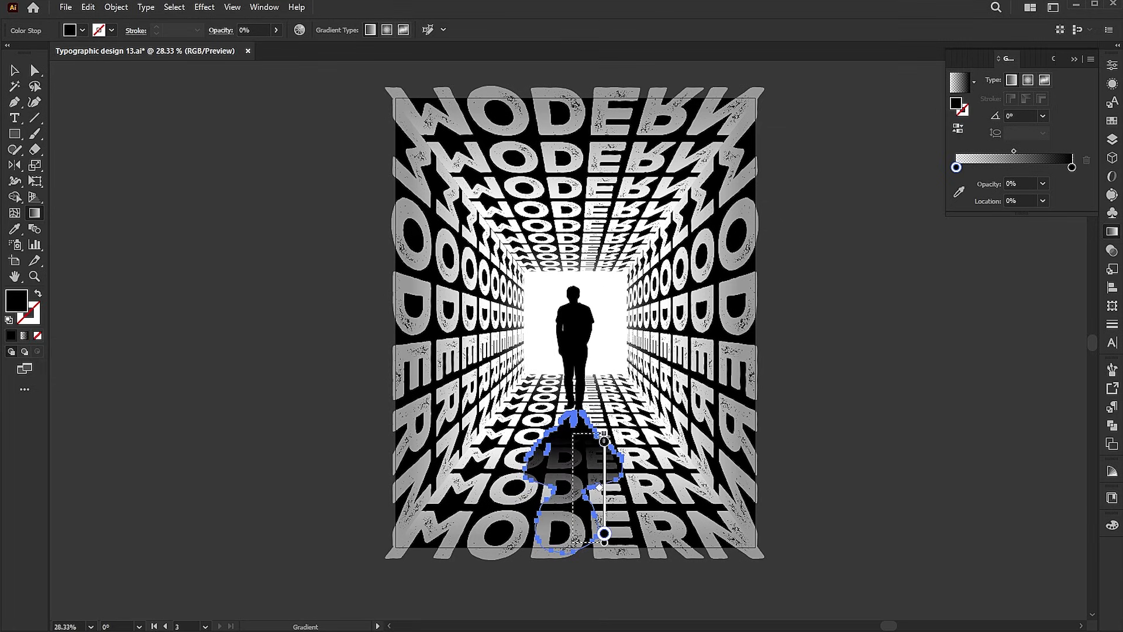
{"action": "key", "text": "v"}
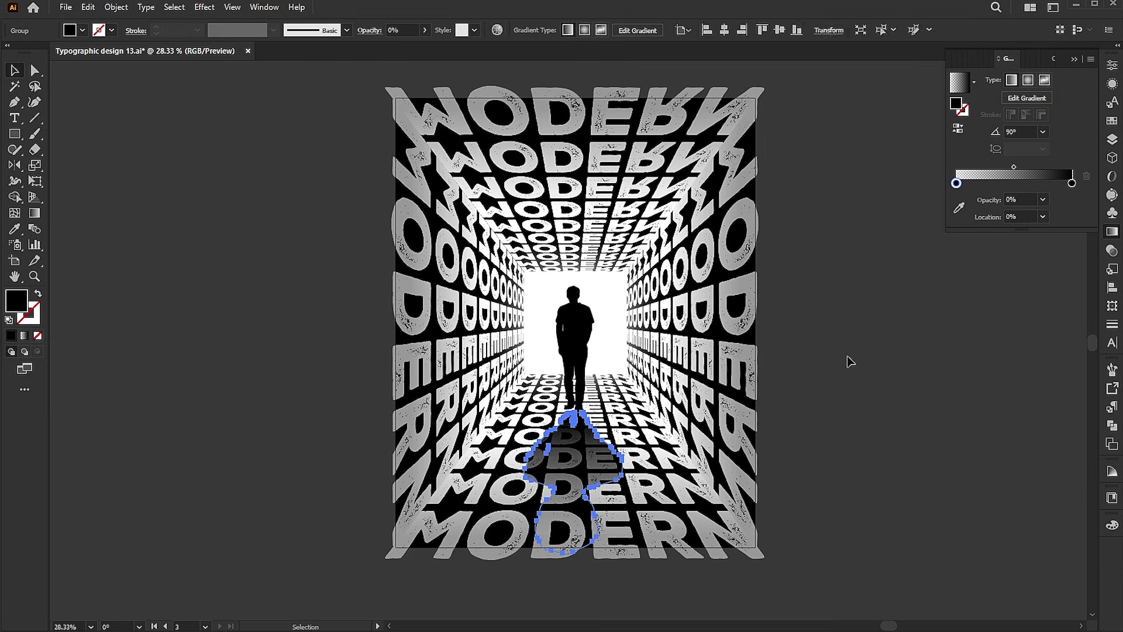
{"action": "left_click", "coordinate": [866, 355]}
- Turn on Trim View and draw a rectangle covering the whole artboard
{"action": "left_click", "coordinate": [233, 7]}
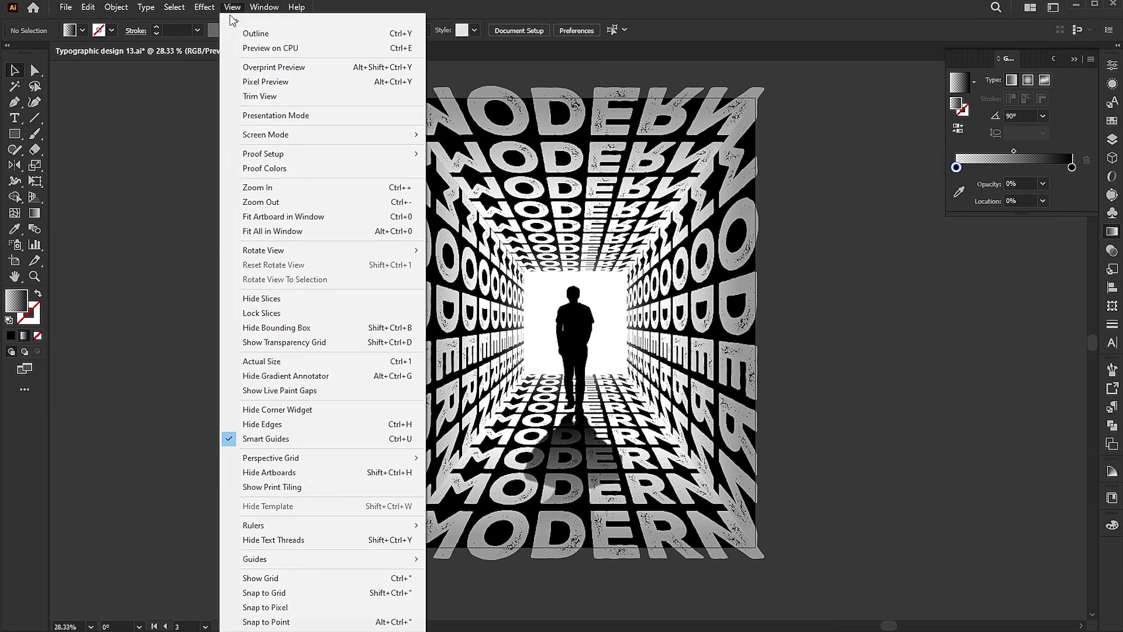
{"action": "left_click", "coordinate": [255, 96]}
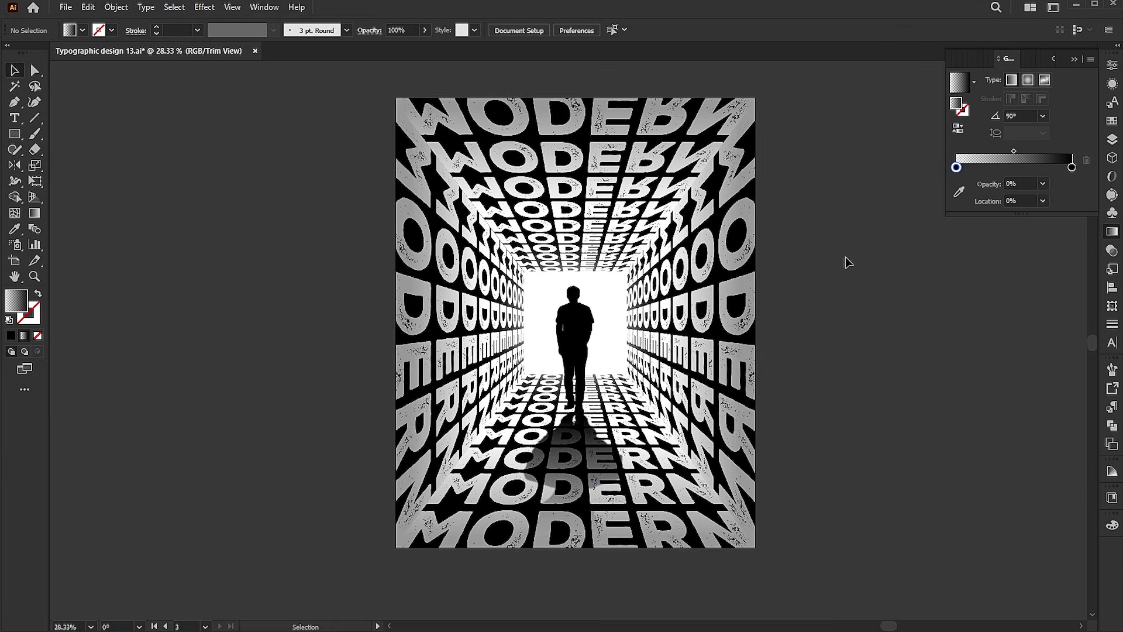
{"action": "scroll", "coordinate": [845, 257], "scroll_direction": "up", "scroll_amount": 1}
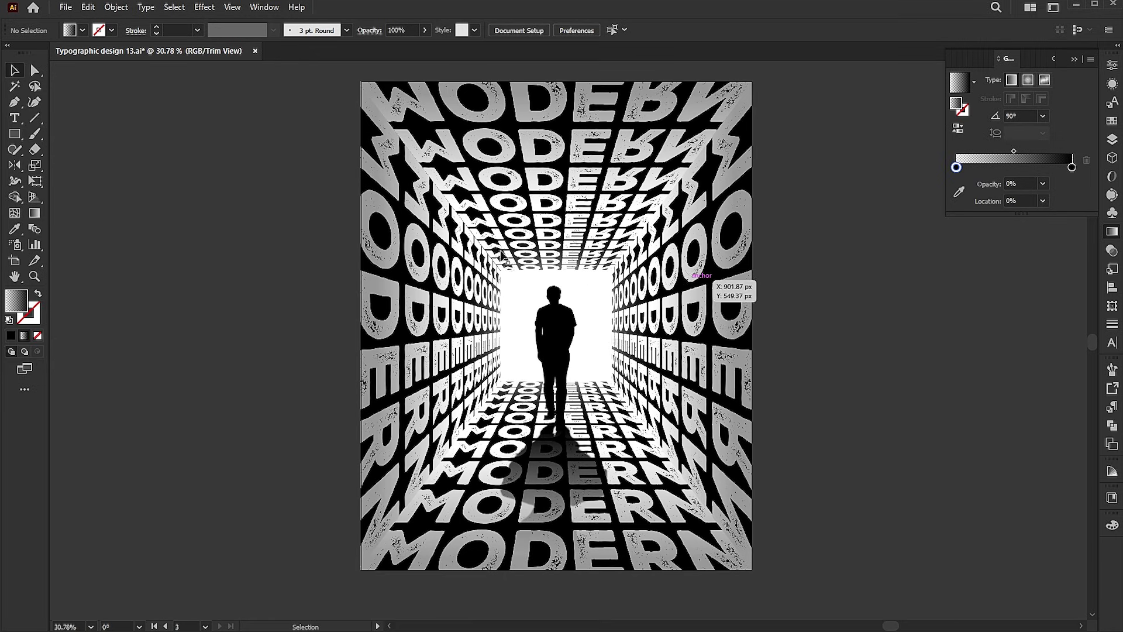
{"action": "left_click", "coordinate": [15, 134]}
{"action": "left_click_drag", "start_coordinate": [363, 80], "coordinate": [748, 566]}
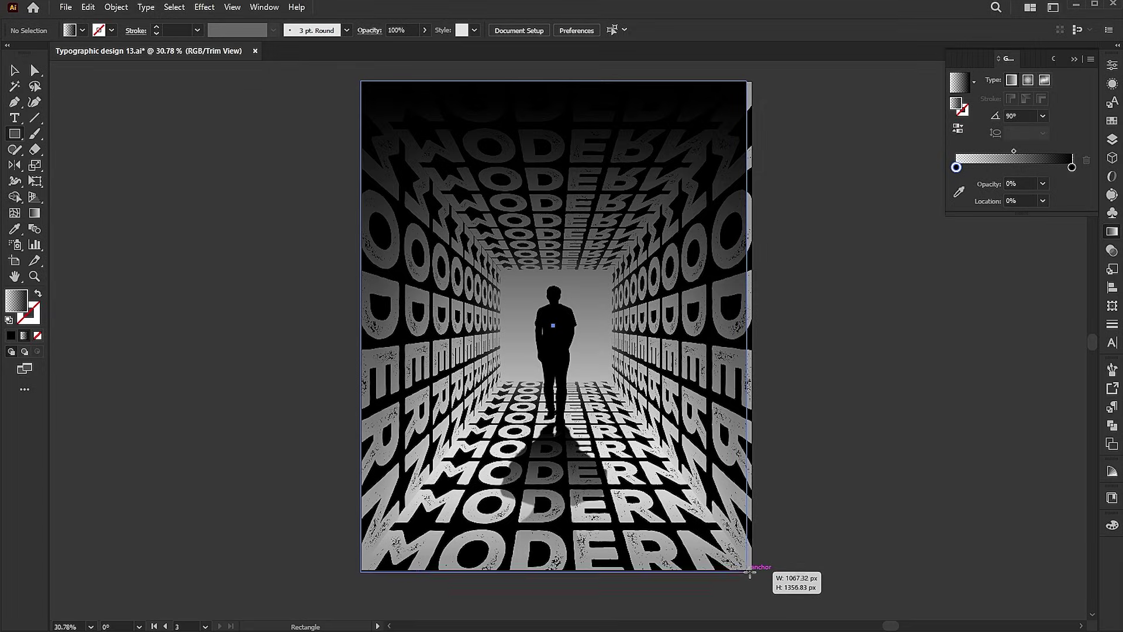
{"action": "left_click_drag", "start_coordinate": [748, 567], "coordinate": [752, 569]}
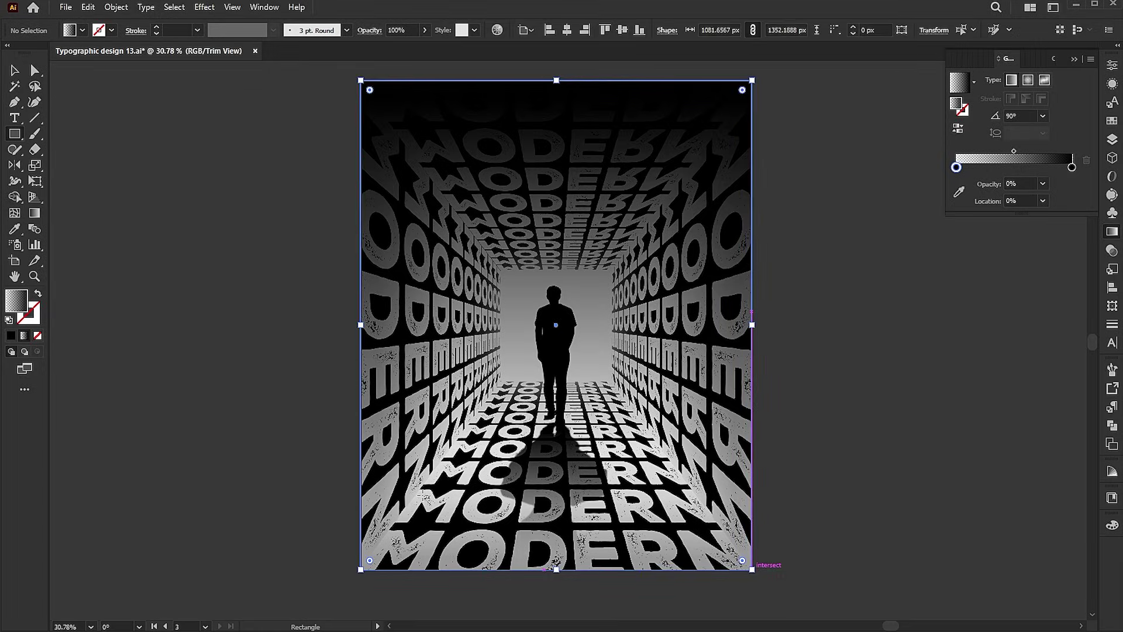
- Fill the artboard rectangle with pure red FF0000
{"action": "left_click", "coordinate": [11, 336]}
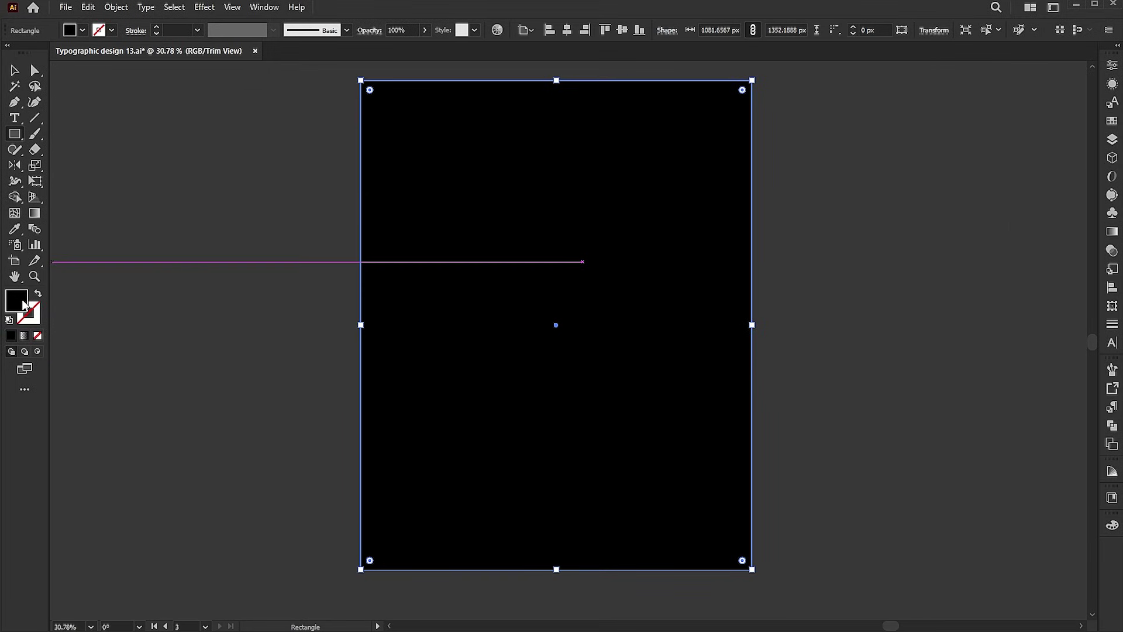
{"action": "double_click", "coordinate": [24, 306]}
{"action": "left_click", "coordinate": [817, 221]}
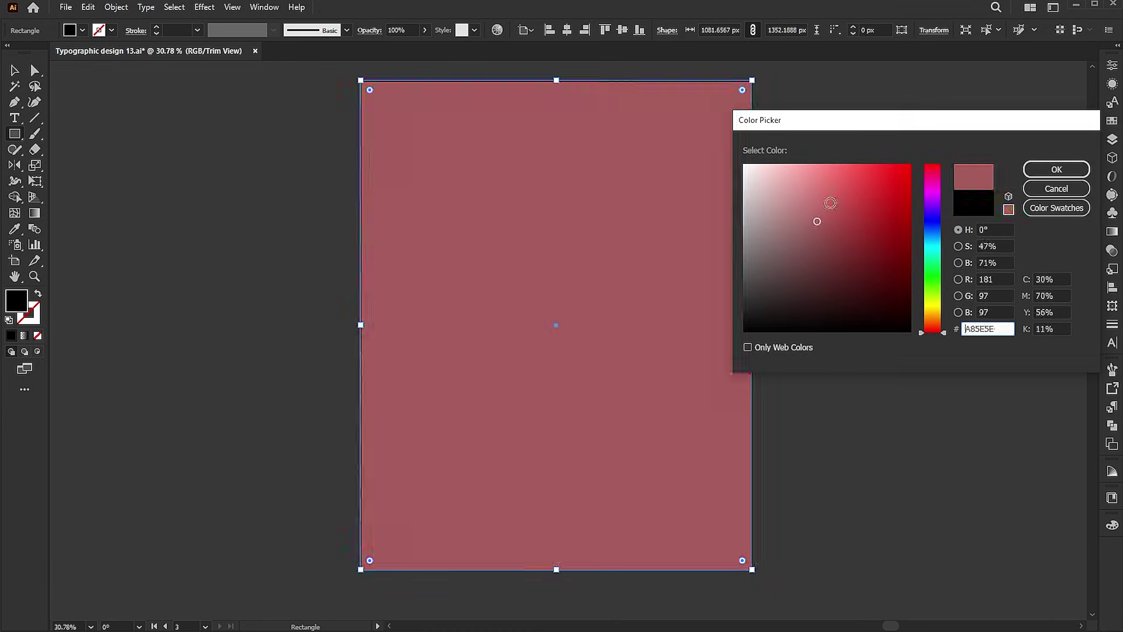
{"action": "left_click", "coordinate": [910, 181]}
{"action": "left_click", "coordinate": [1057, 169]}
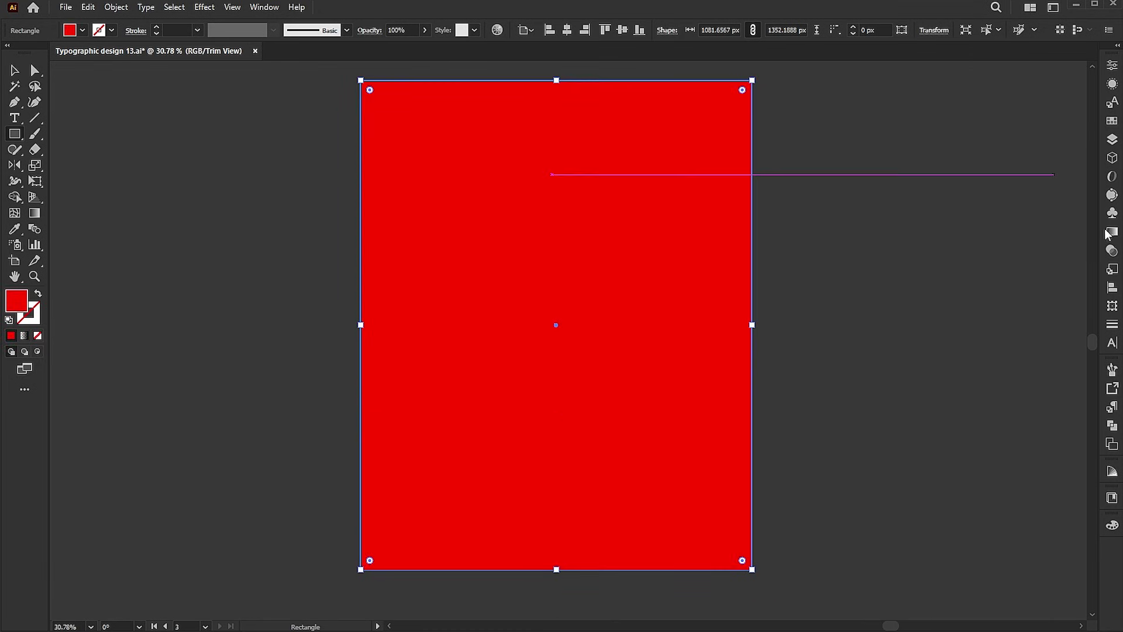
- Set the red rectangle's blend mode to Multiply in Transparency
{"action": "left_click", "coordinate": [1111, 251]}
{"action": "left_click", "coordinate": [979, 79]}
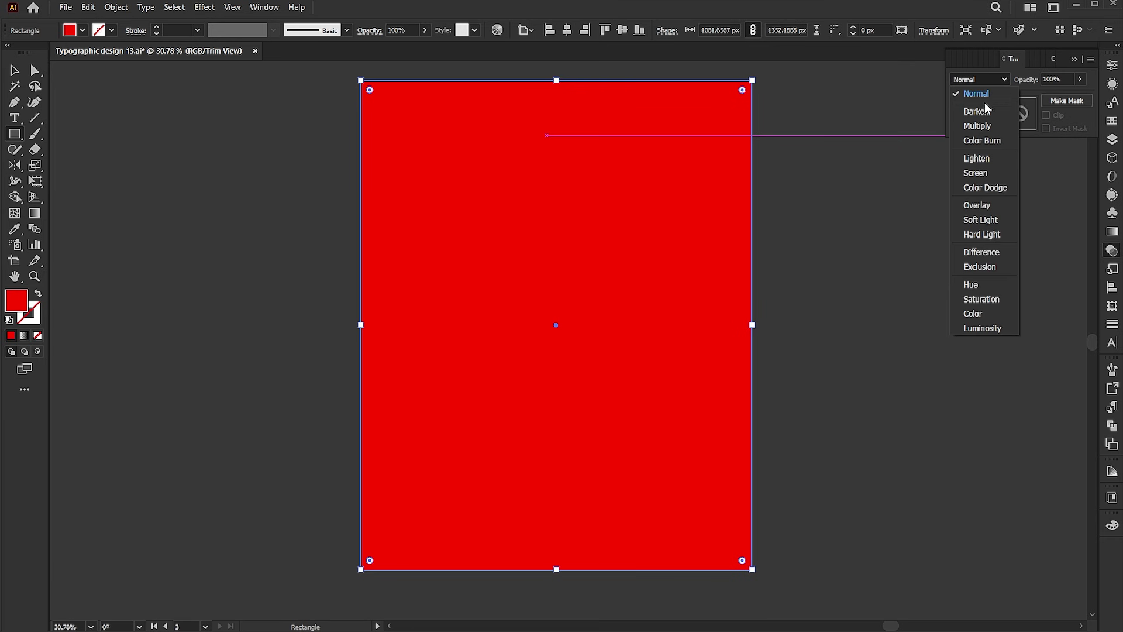
{"action": "left_click", "coordinate": [978, 126]}
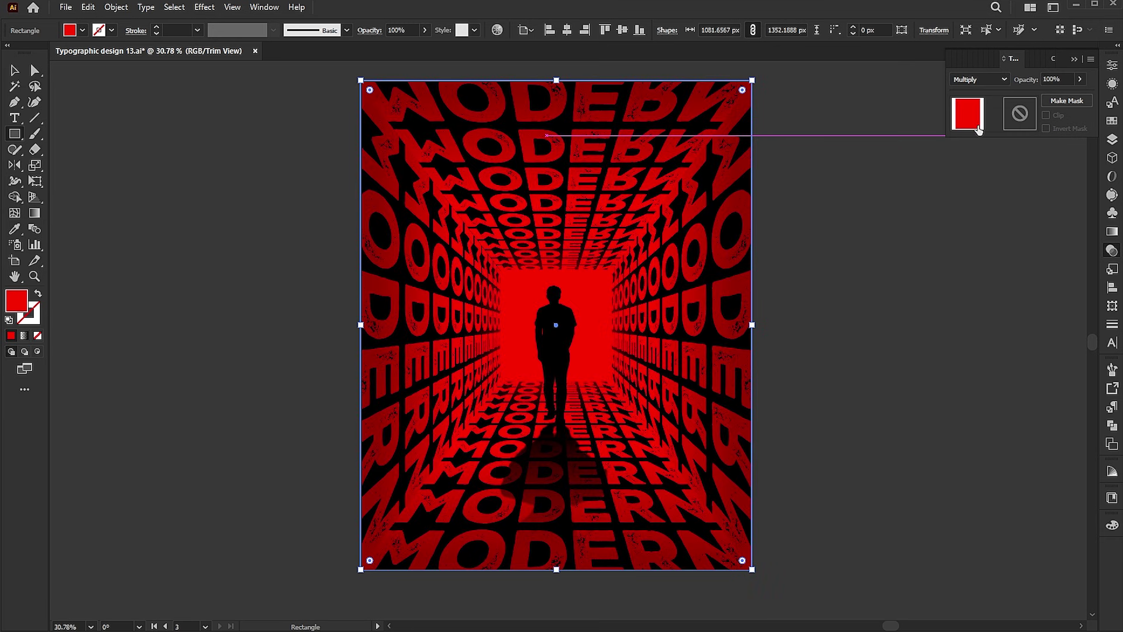
{"action": "left_click", "coordinate": [1074, 61]}
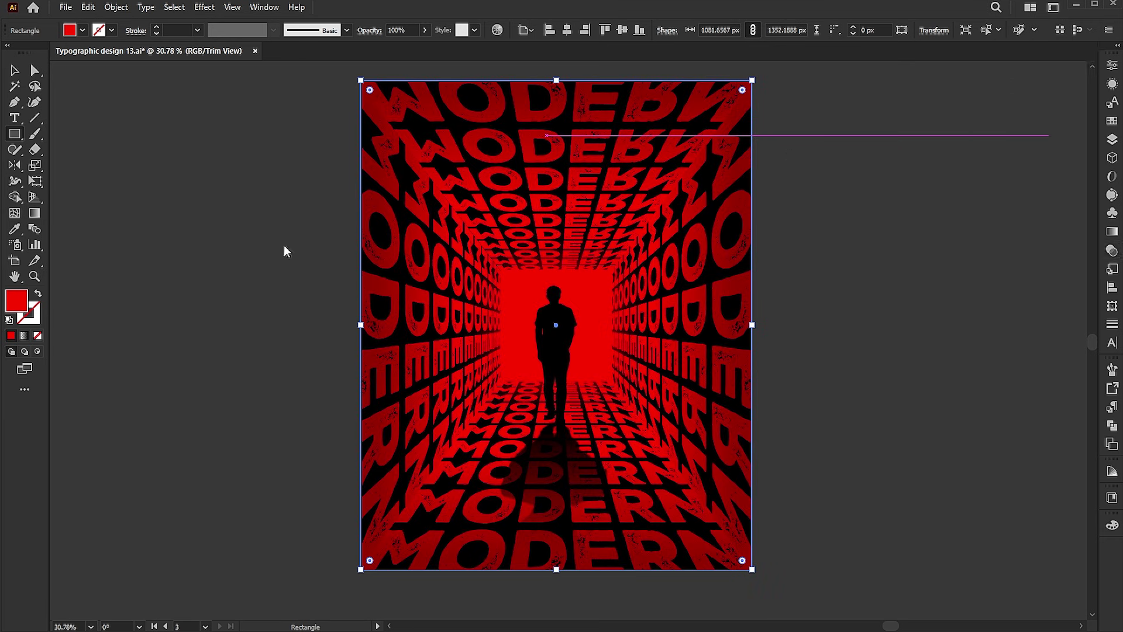
- Preview other hues for the overlay but keep the pure red fill
{"action": "double_click", "coordinate": [9, 308]}
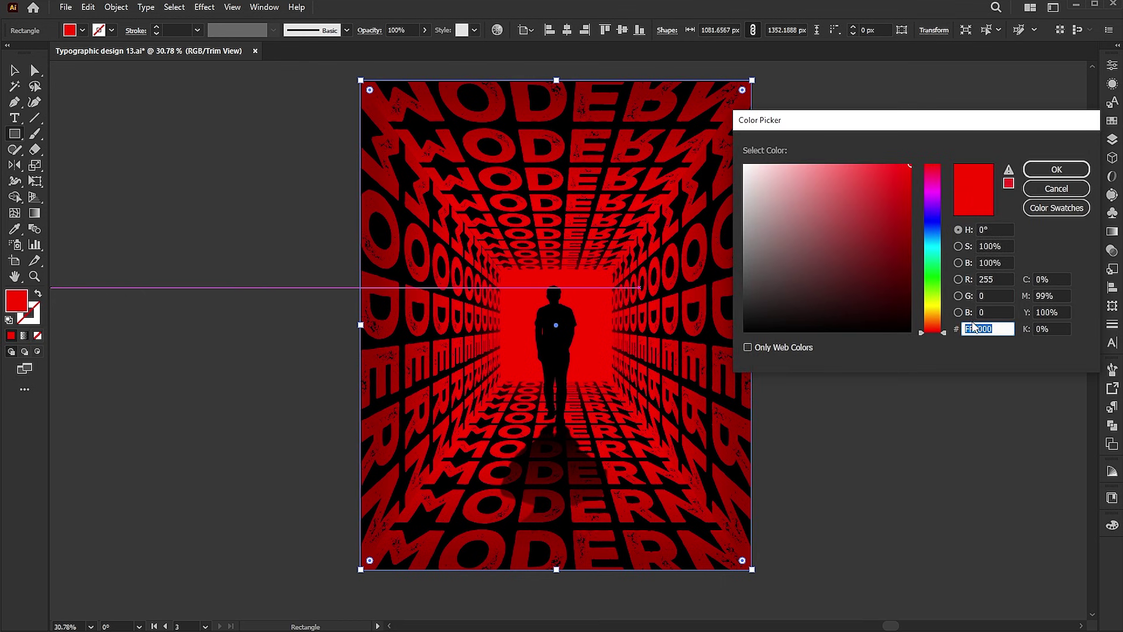
{"action": "left_click_drag", "start_coordinate": [943, 333], "coordinate": [946, 164]}
{"action": "left_click", "coordinate": [1055, 169]}
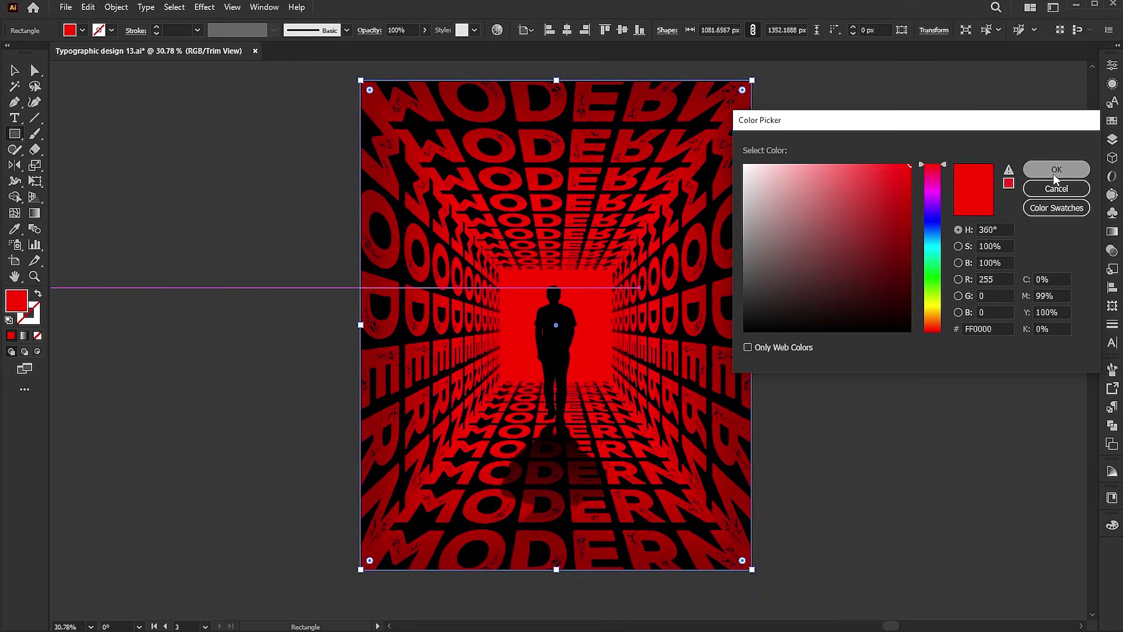
{"action": "key", "text": "v"}
{"action": "left_click", "coordinate": [856, 286]}
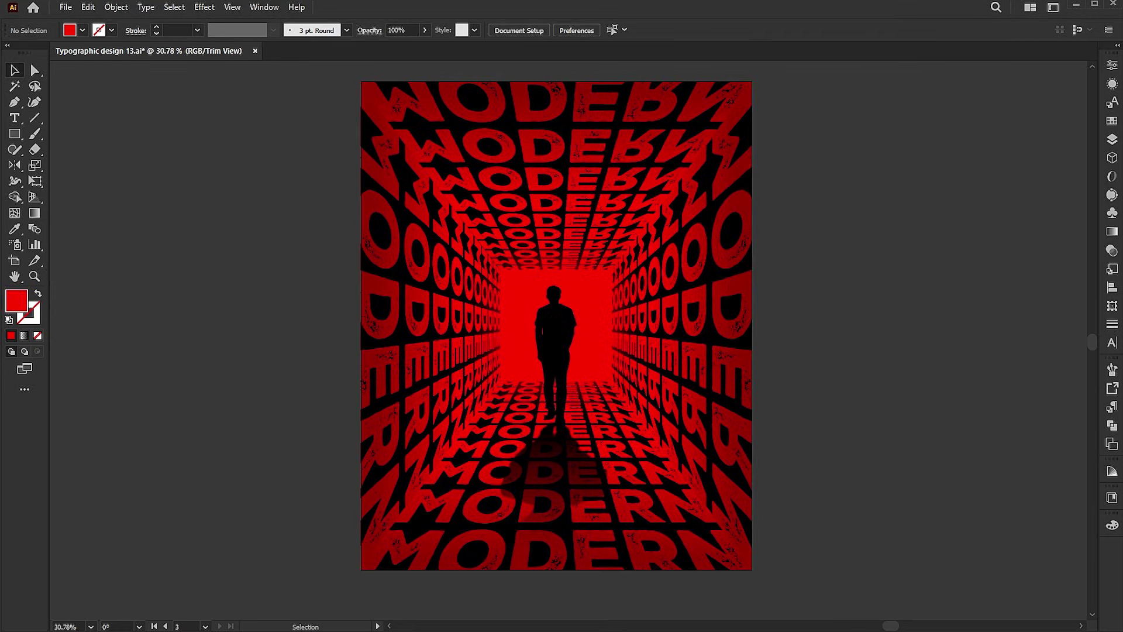